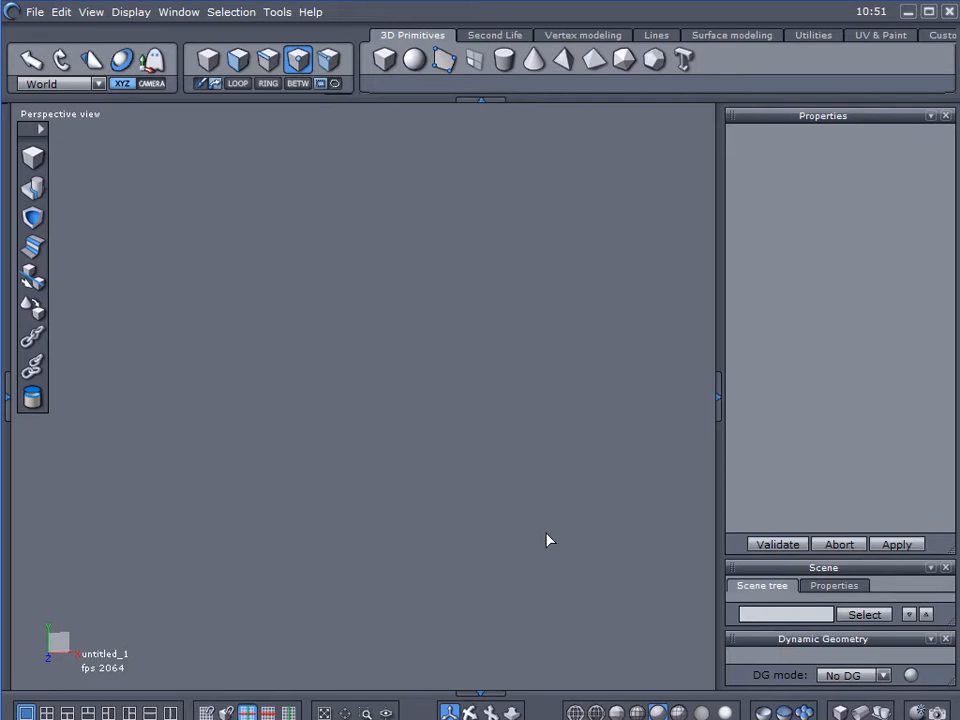
Collapse the properties side panel and create a cube primitive in the perspective view.
left_click(718, 401)
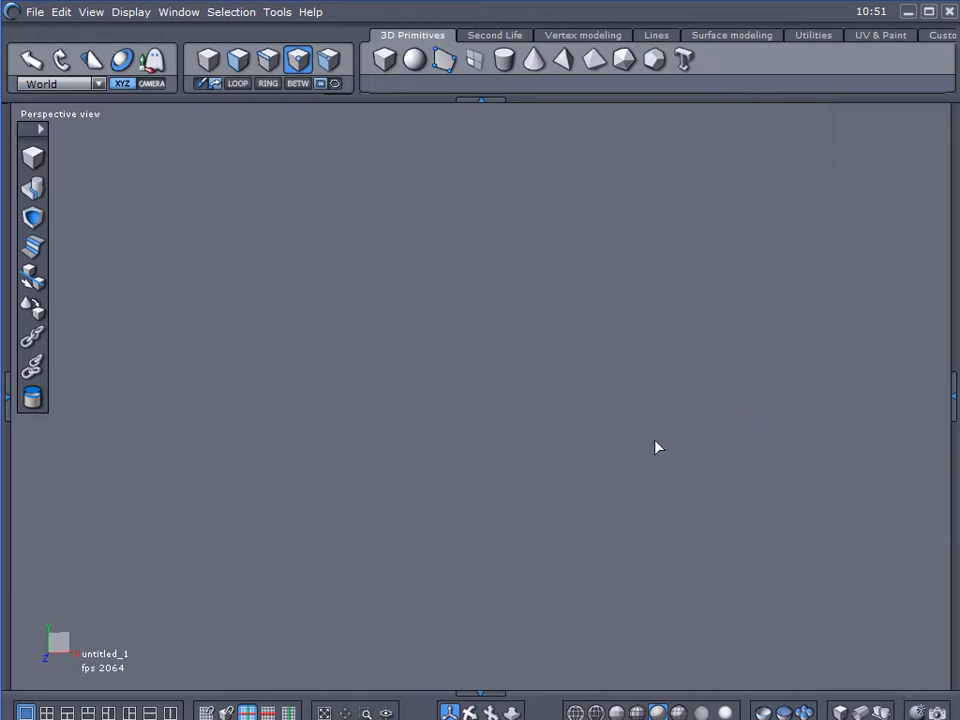
left_click(528, 402)
left_click(385, 60)
left_click(407, 320)
left_click(615, 470)
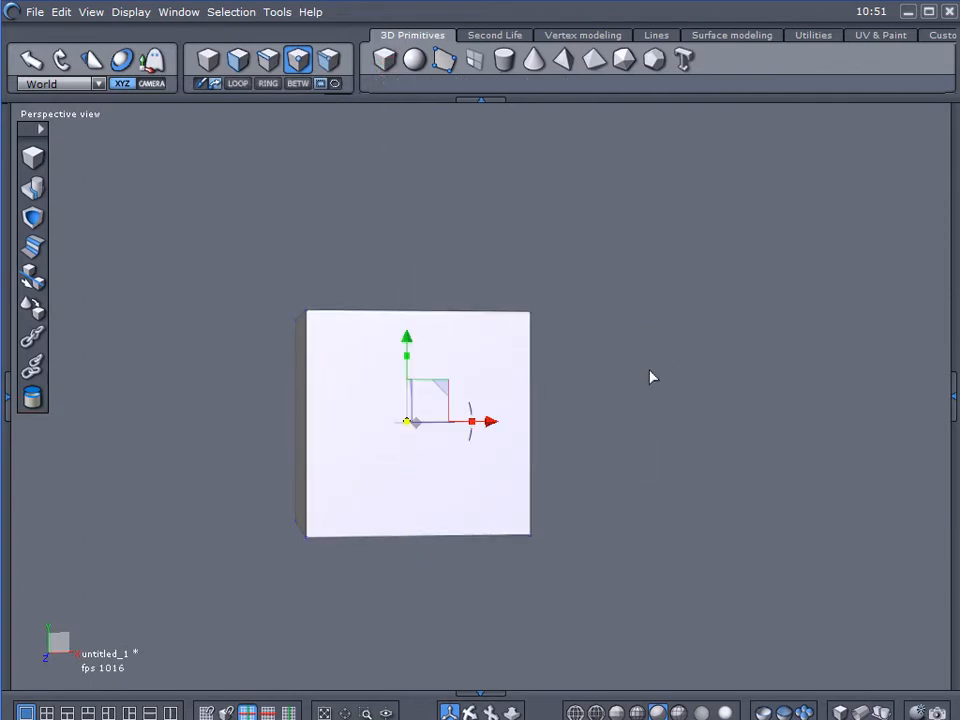
Turn on face selection and pick single faces of the cube one after another, ending with the front-left face.
mouse_move(651, 376)
right_mouse_down()
mouse_move(559, 444)
mouse_move(469, 441)
mouse_move(677, 377)
mouse_move(661, 388)
right_mouse_up()
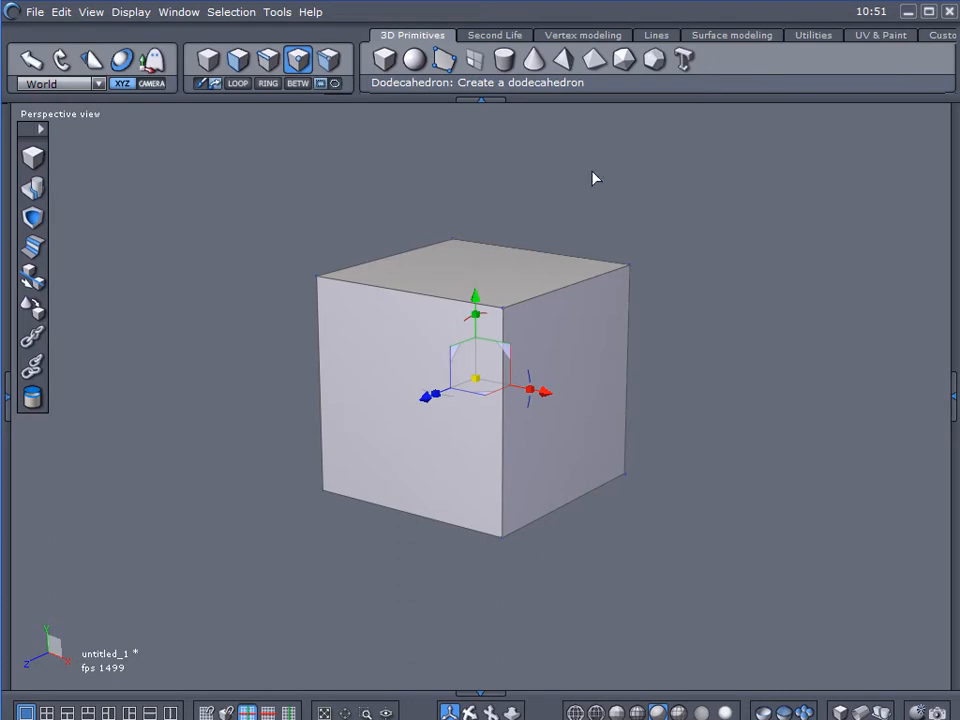
left_click_drag(639, 262, 596, 306, "alt")
right_click_drag(639, 310, 615, 326, "alt")
left_click_drag(615, 326, 626, 306, "alt")
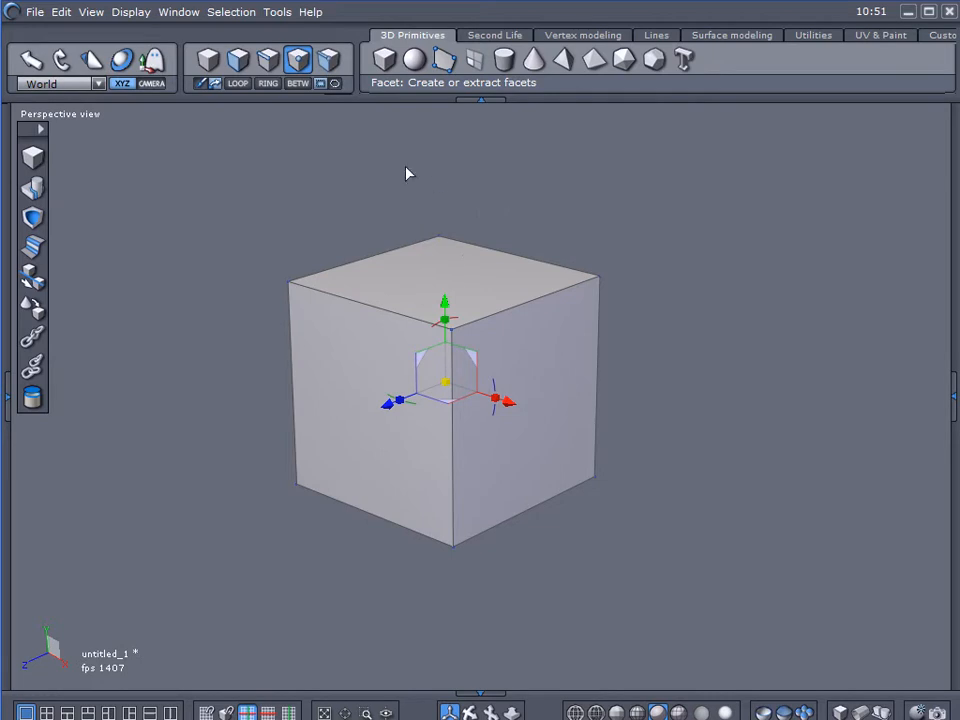
left_click(240, 62)
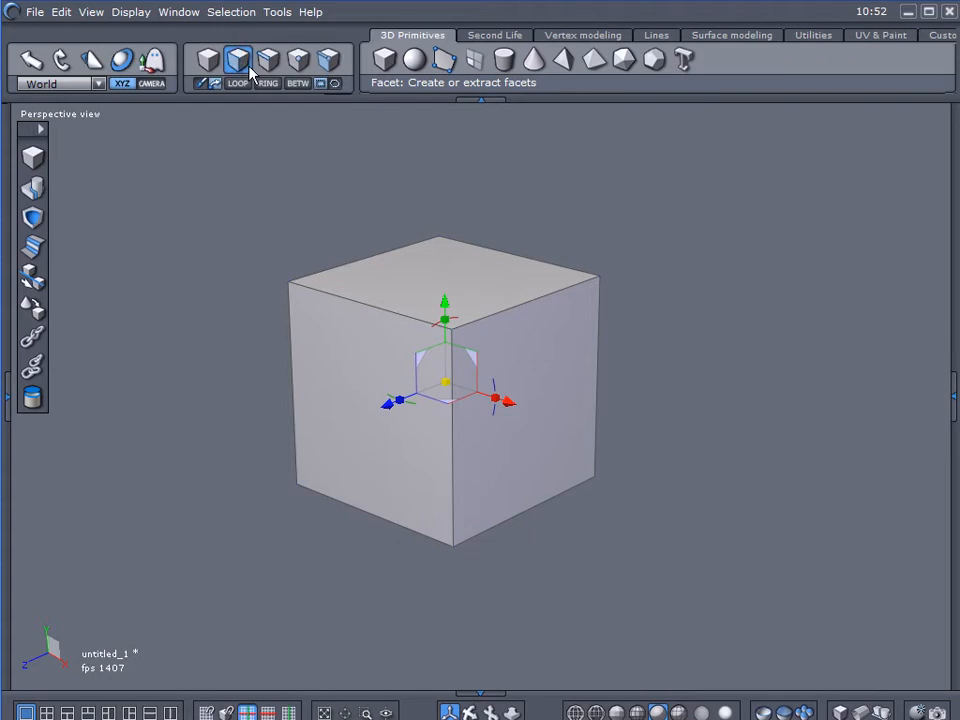
left_click(500, 292)
left_click(574, 349)
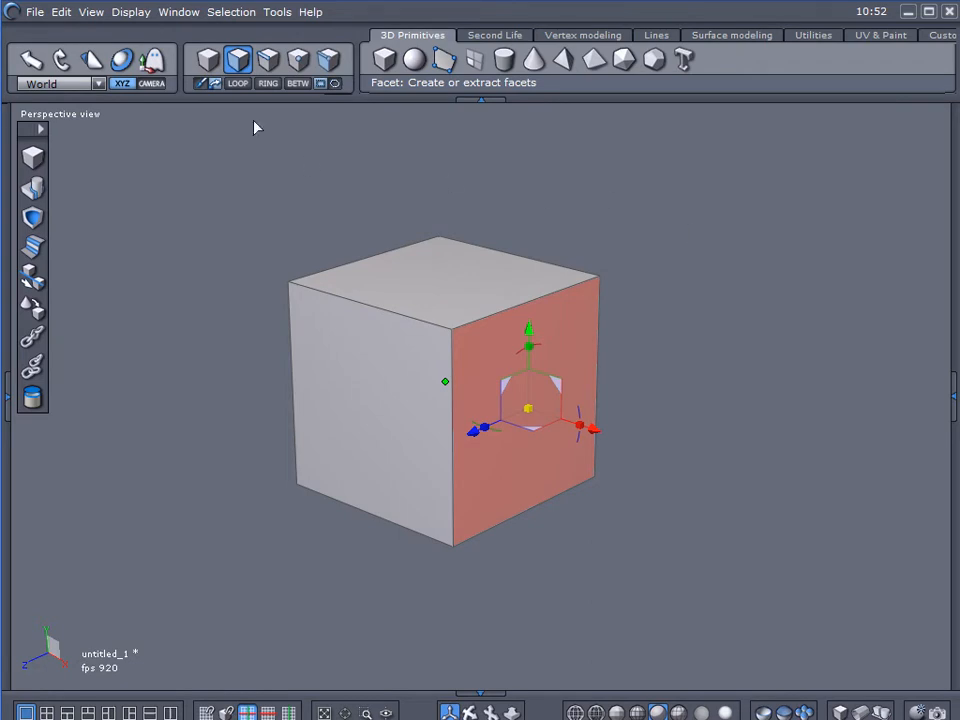
left_click(392, 296)
left_click(364, 364)
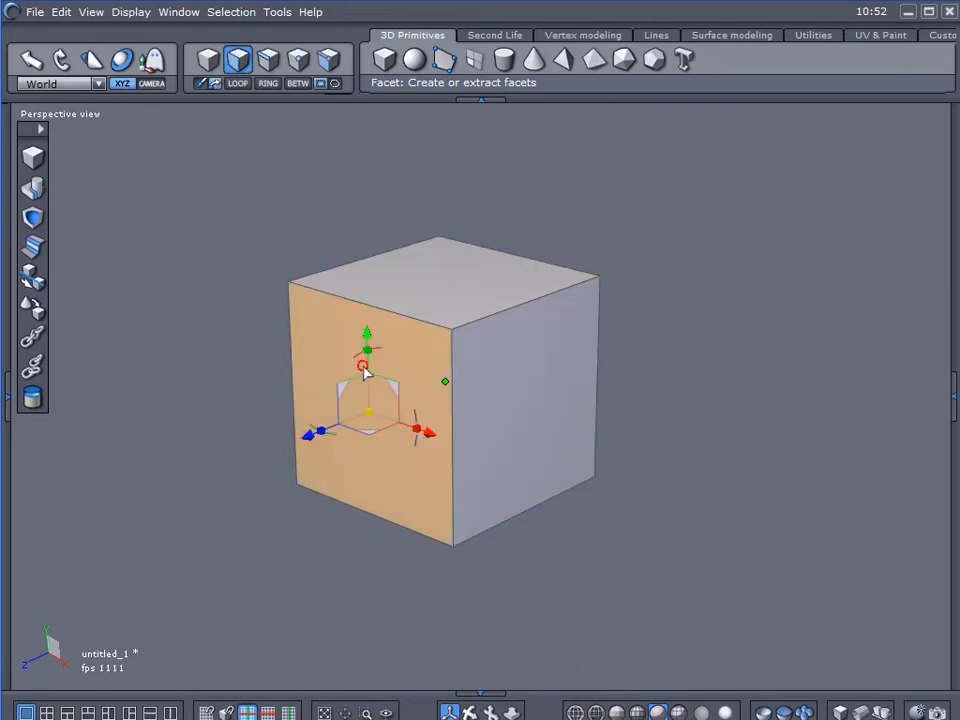
Turn on edge selection and select three of the cube's top edges together, leaving out the front-right one.
left_click(272, 67)
left_click(368, 257)
left_click(374, 306, "shift")
left_click(518, 256, "shift")
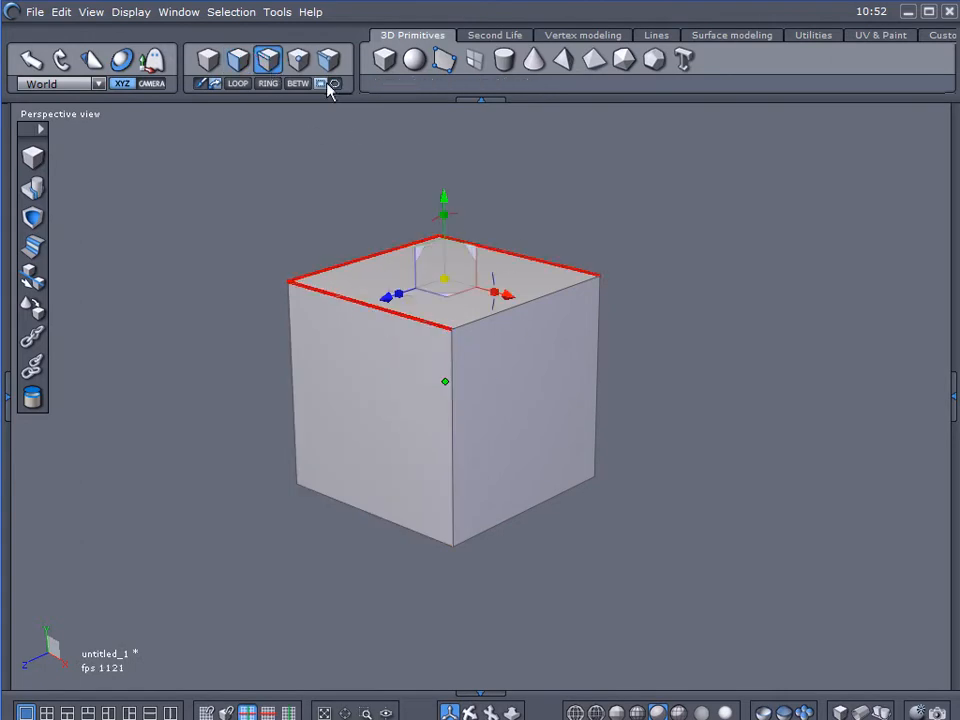
Turn on point selection and select the four corner points of the cube's top face.
left_click(298, 62)
left_click(289, 281)
left_click(439, 237, "shift")
left_click(600, 275, "shift")
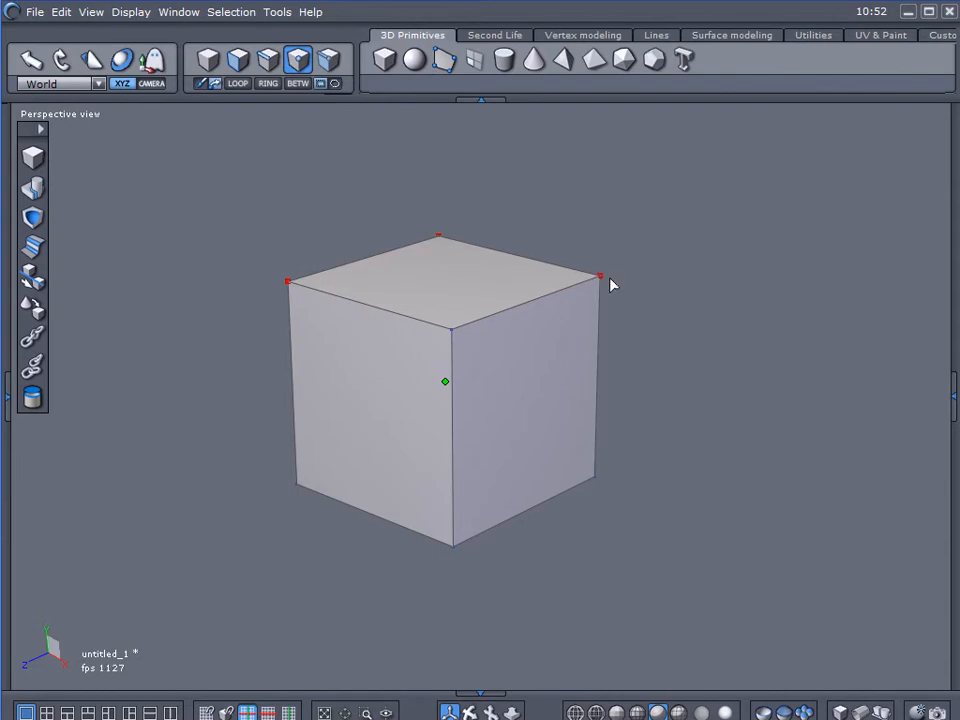
left_click(452, 330, "shift")
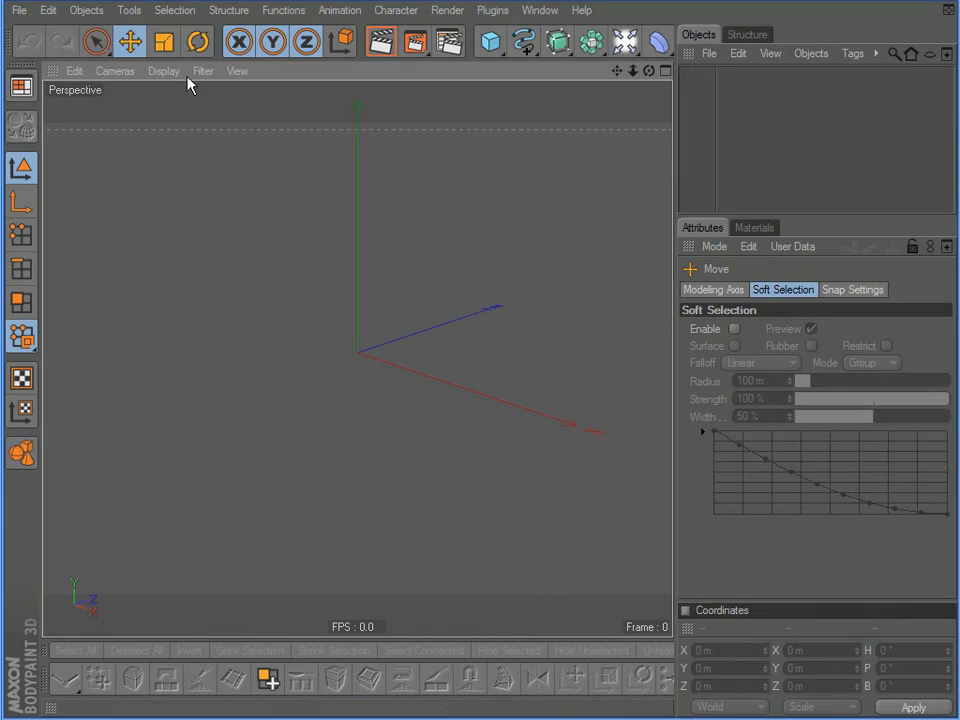
Switch to BodyPaint 3D, fit its window to the screen and add a Cube primitive to the scene.
left_click(33, 89)
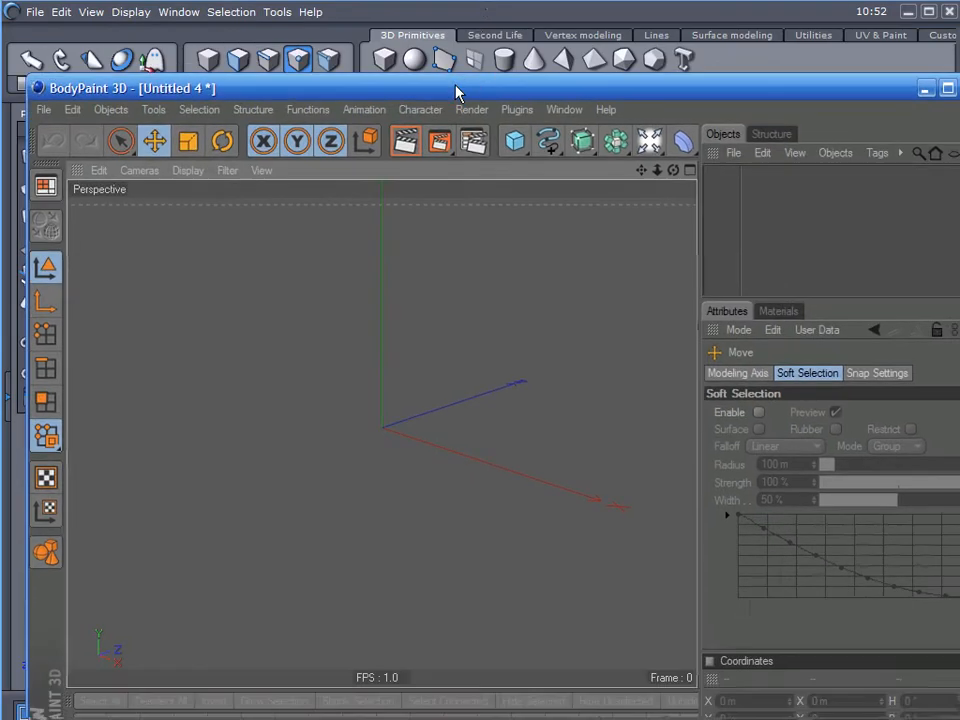
left_click_drag(455, 93, 459, 7)
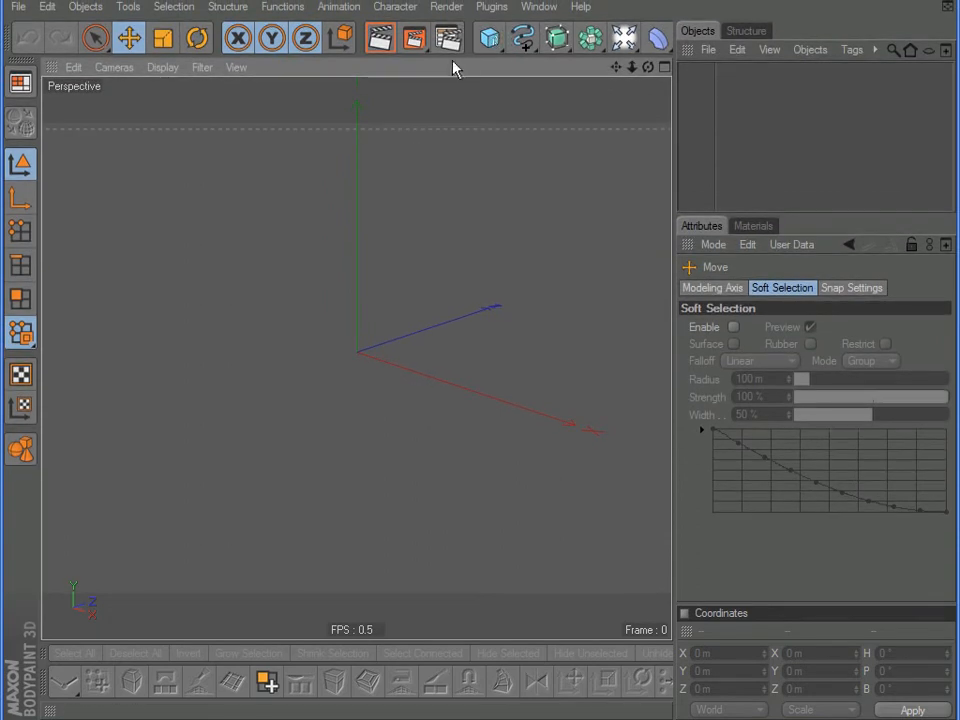
left_click(491, 40)
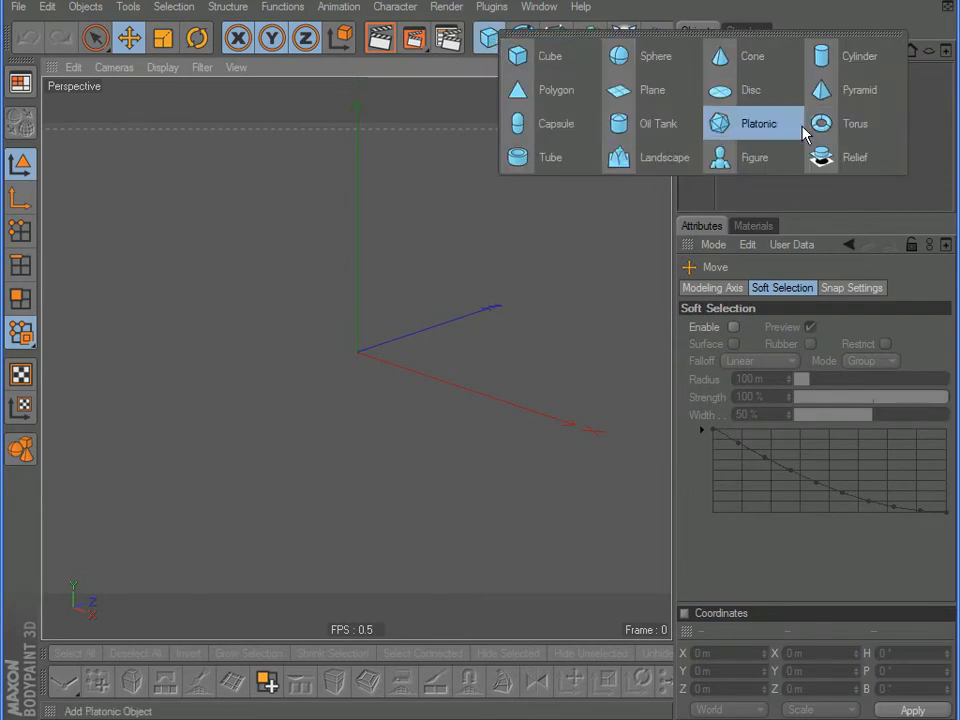
left_click(551, 58)
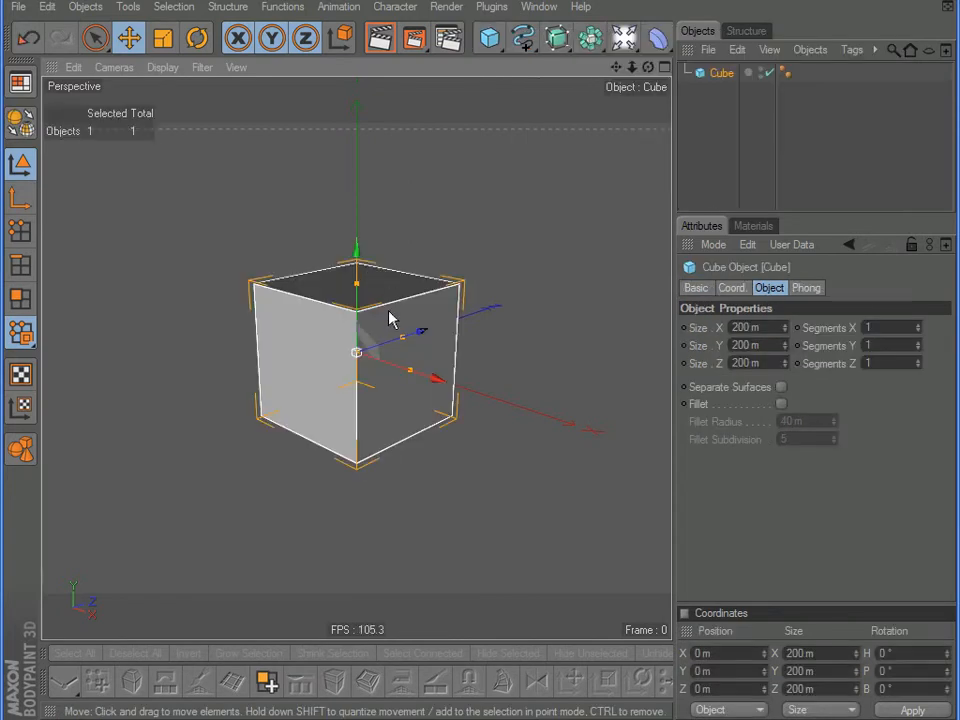
scroll(357, 318, "up", 5)
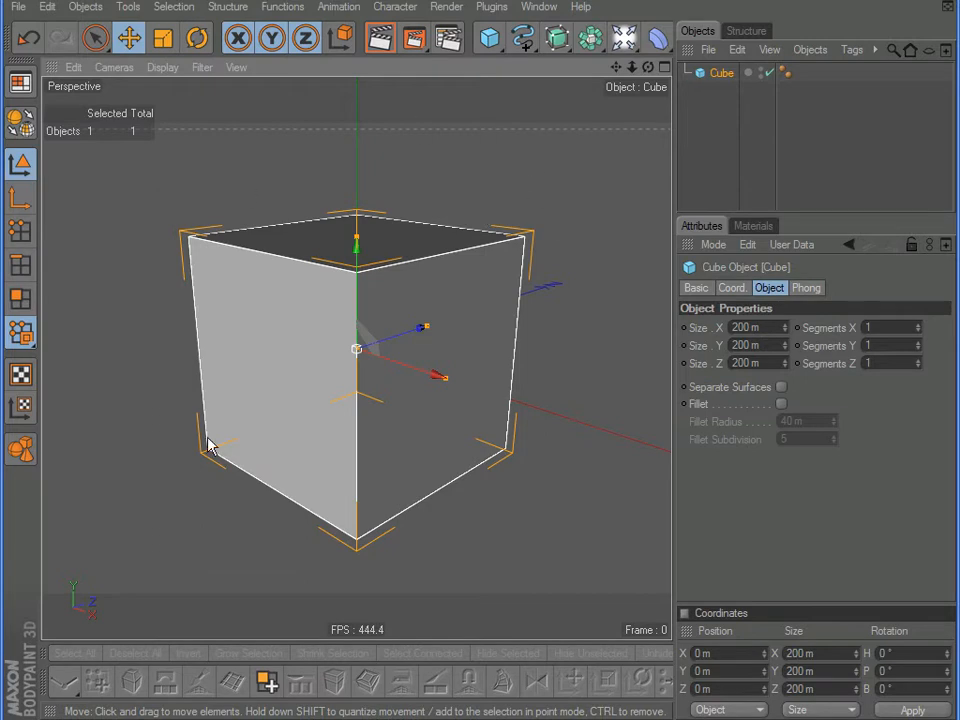
Change the interface layout to Modeling and reposition the program window so the workspace fills the screen.
left_click(706, 227)
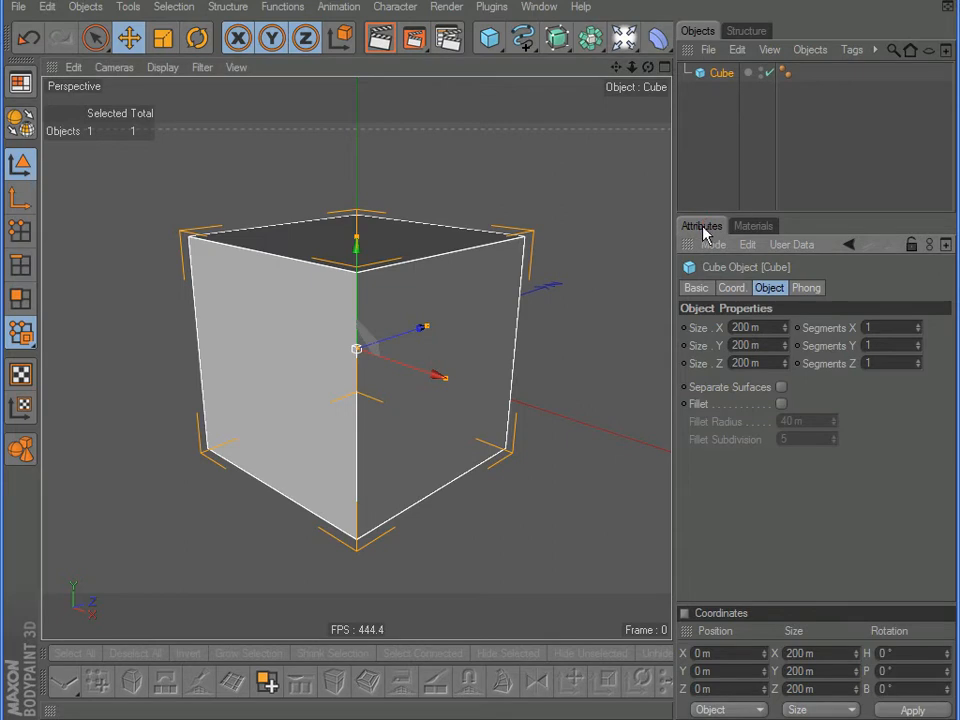
left_click(30, 88)
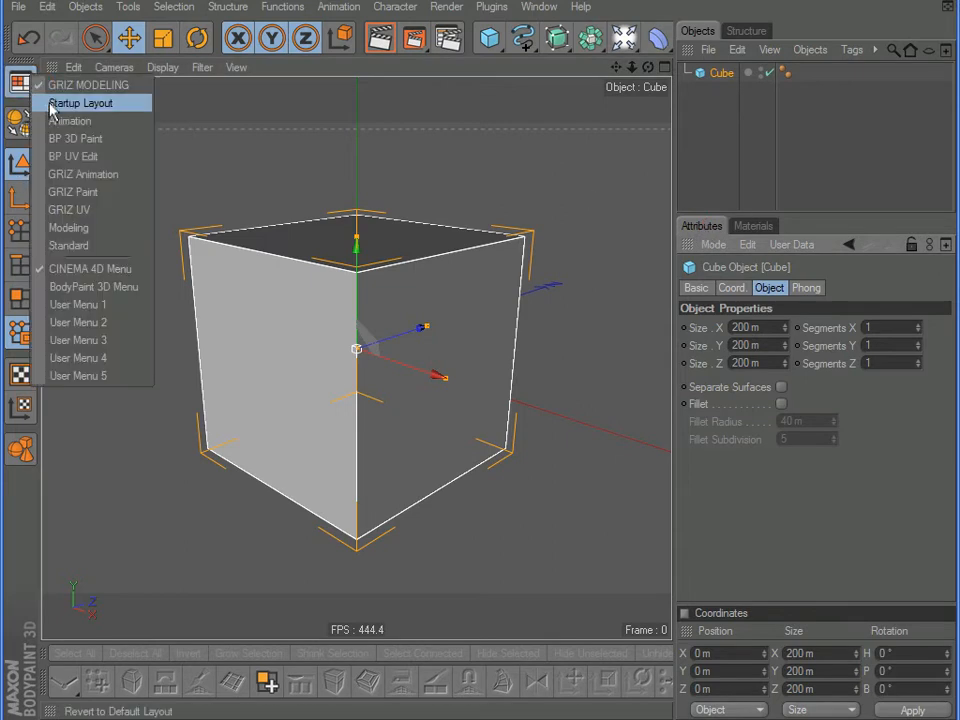
left_click(88, 230)
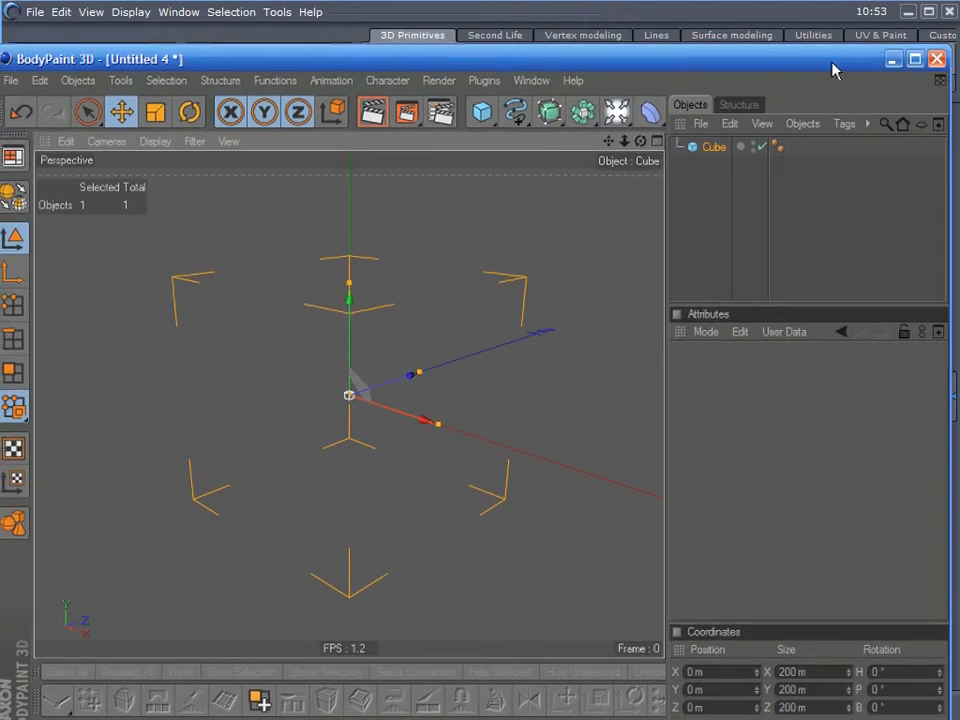
left_click_drag(832, 63, 840, 46)
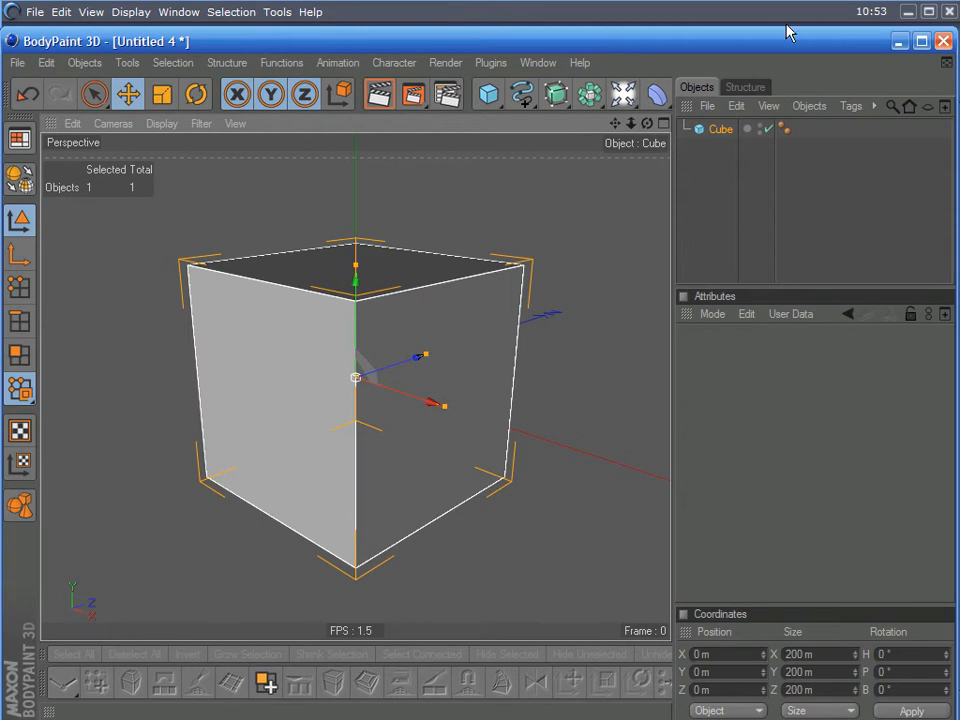
left_click_drag(782, 25, 782, 0)
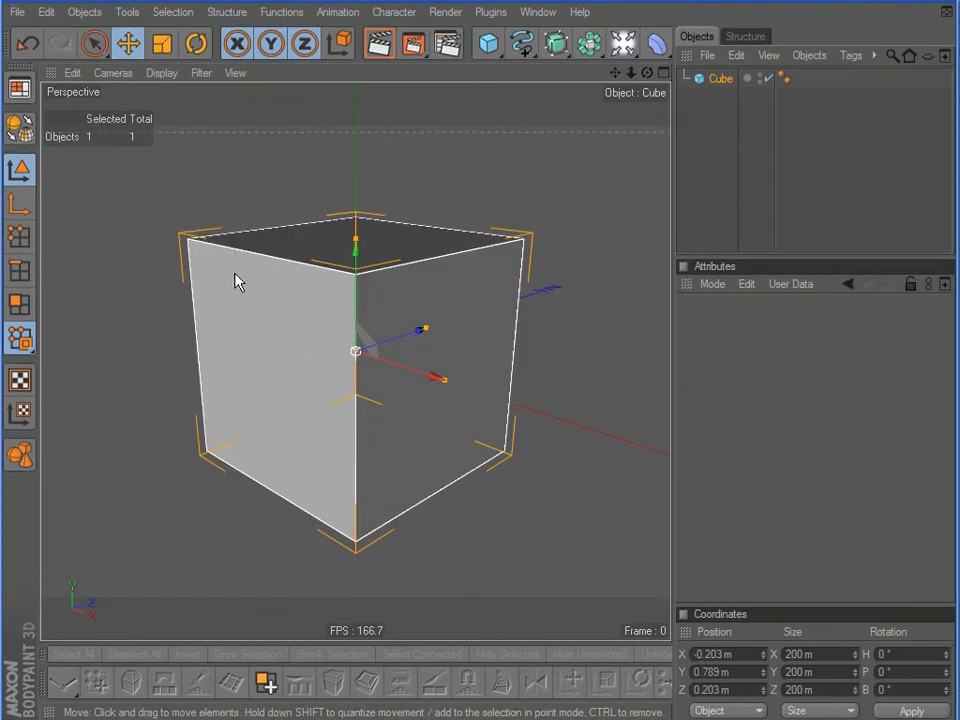
Select the cube with Live Selection and examine its Basic, Coord., Object and Phong attributes, ending on the Object properties.
left_click(101, 48)
left_click(237, 353)
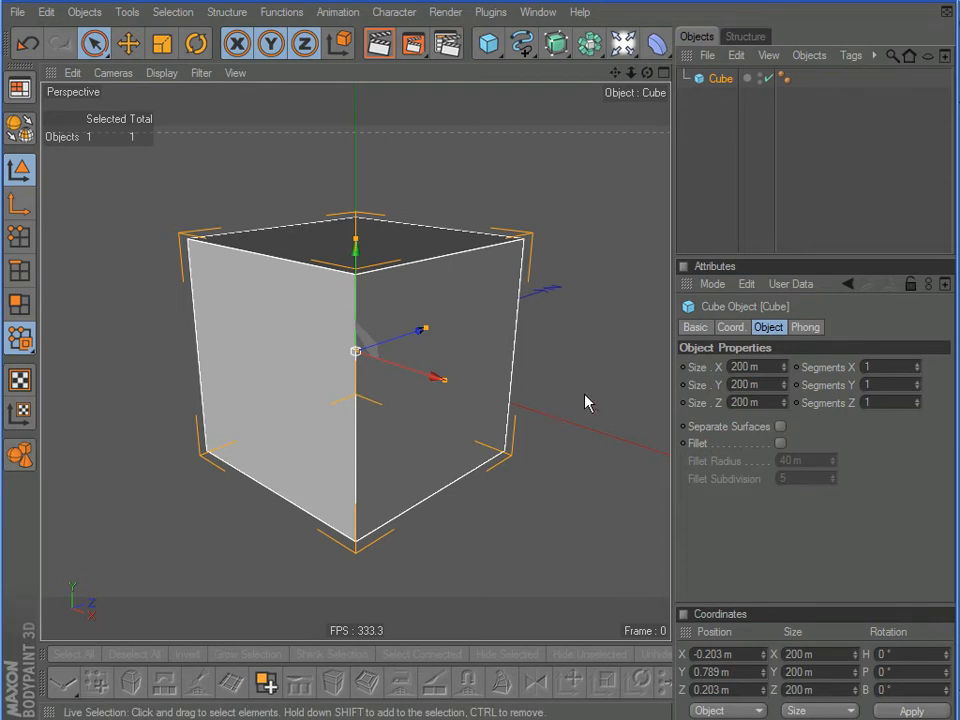
left_click(767, 329)
left_click(698, 328)
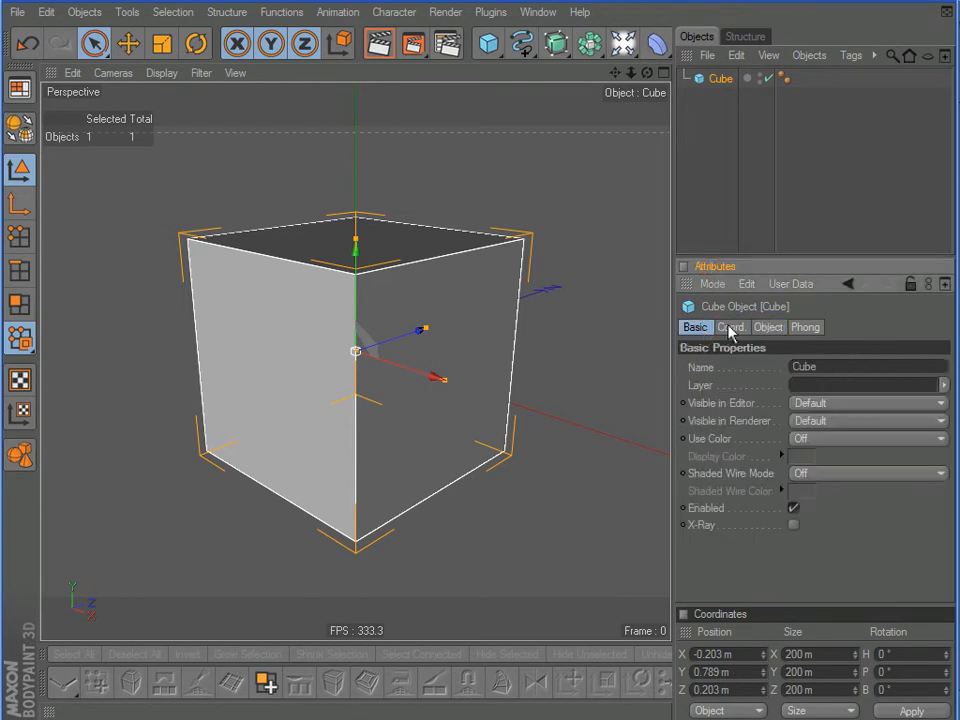
left_click(756, 330)
left_click(744, 329)
left_click(770, 329)
left_click(797, 328)
left_click(776, 330)
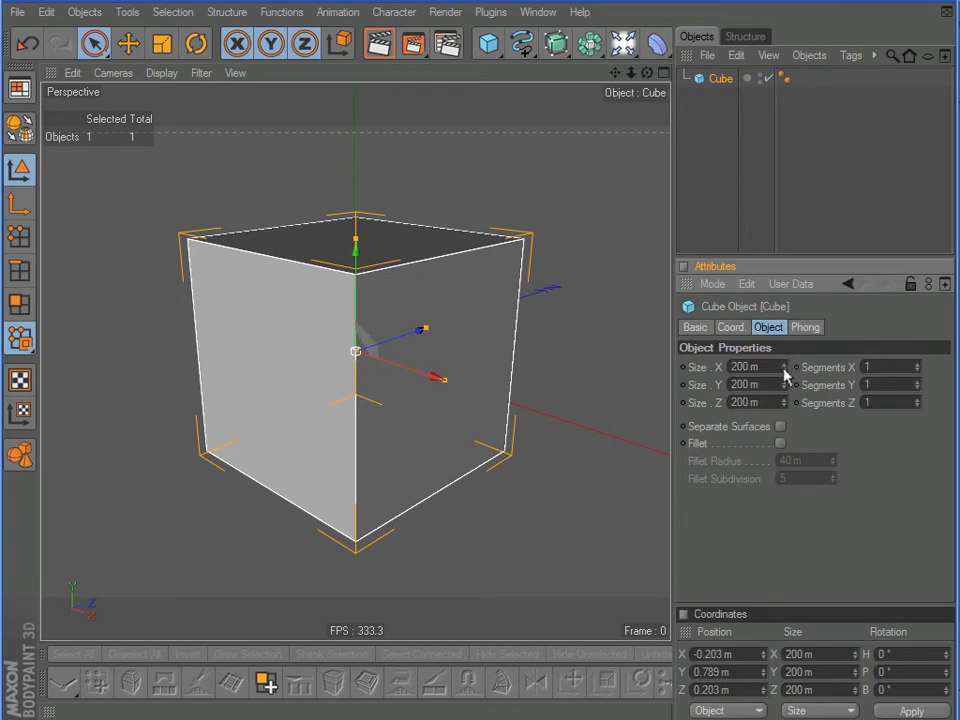
Try out changes to the cube's X size and X segments, undoing the resize and resetting the segments to 1.
mouse_move(786, 372)
left_mouse_down()
mouse_move(786, 336)
mouse_move(786, 391)
mouse_move(786, 339)
mouse_move(773, 371)
left_mouse_up()
key("ctrl+z")
left_click_drag(917, 366, 859, 369)
type("1")
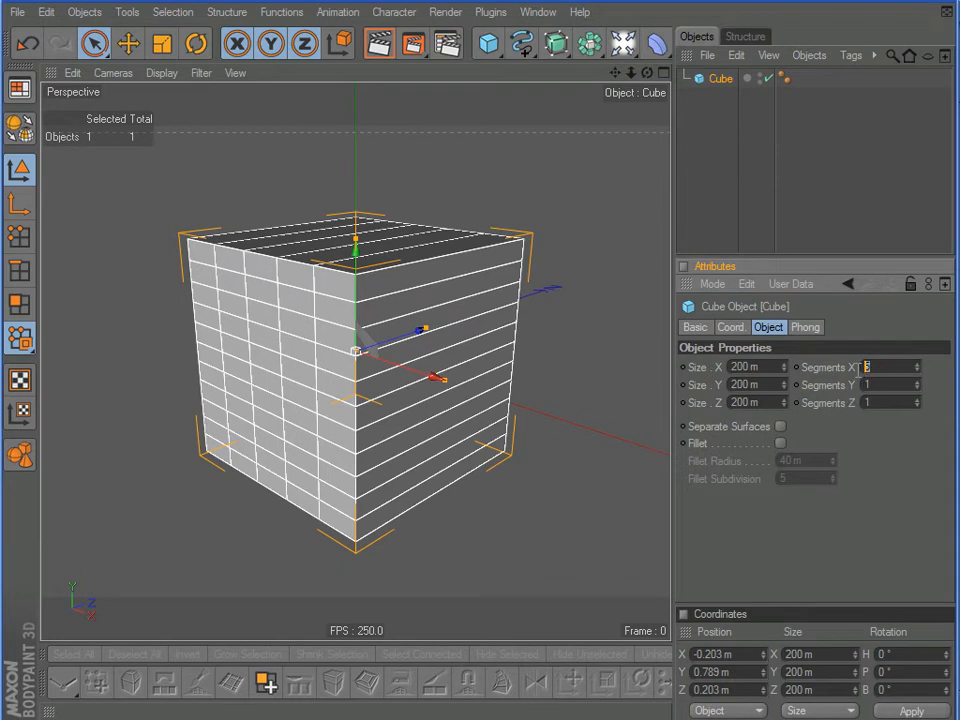
type("6")
left_click(886, 384)
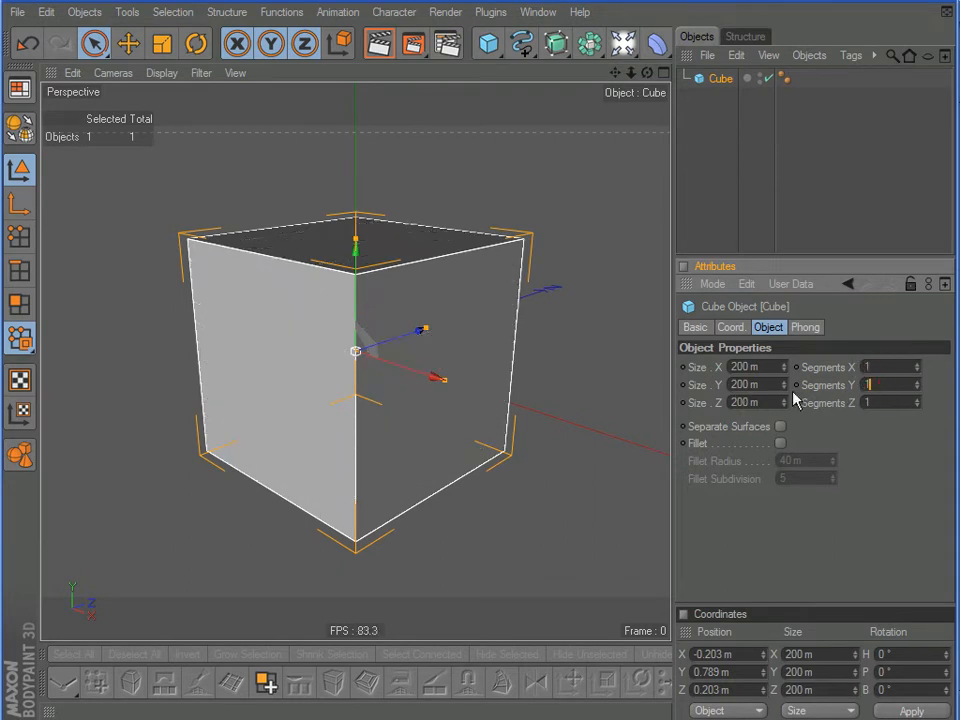
Set the cube's segments to 3 in each of X, Y and Z.
left_click(870, 366)
left_click(916, 366)
left_click(916, 366)
left_click(916, 382)
left_click(916, 382)
left_click(916, 399)
left_click(916, 399)
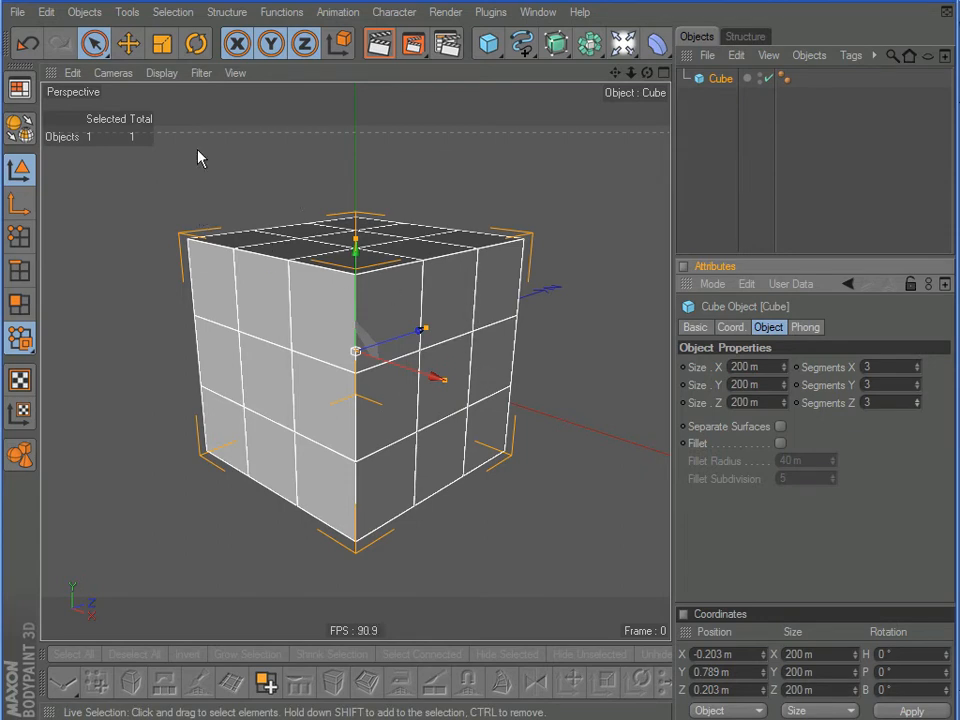
Activate the Live Selection tool and try the polygon and edge modes on the cube.
left_click(93, 44)
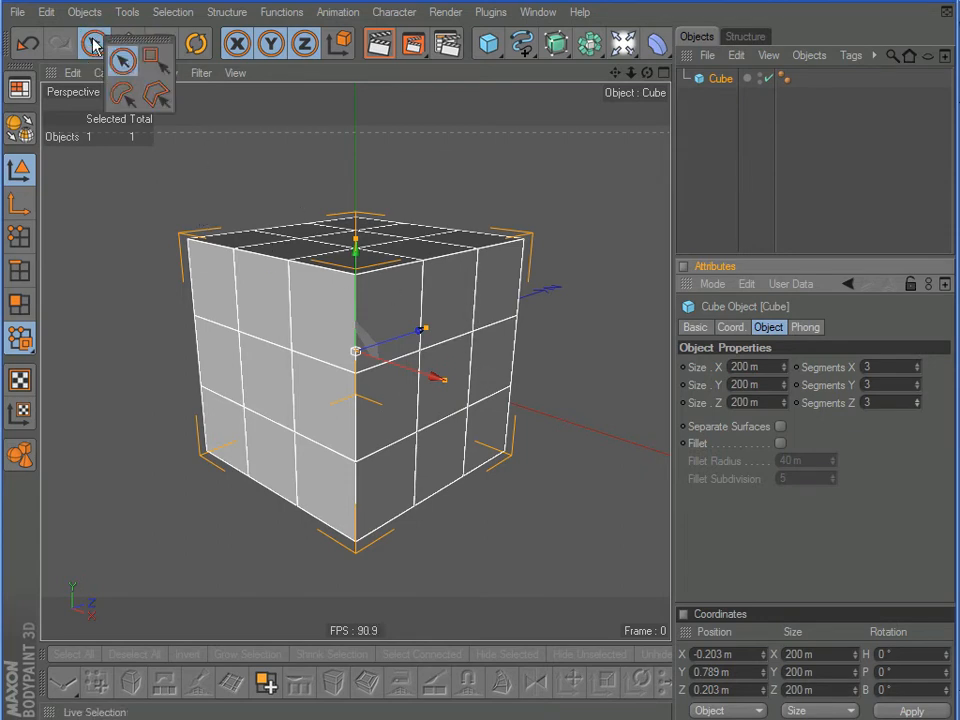
left_click(119, 63)
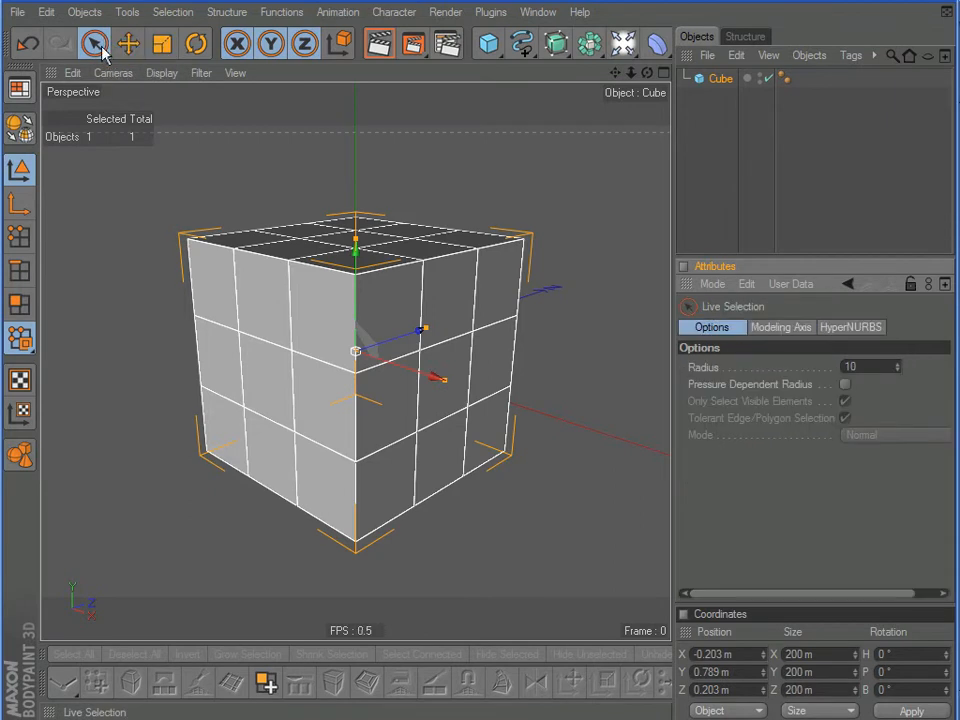
left_click(20, 306)
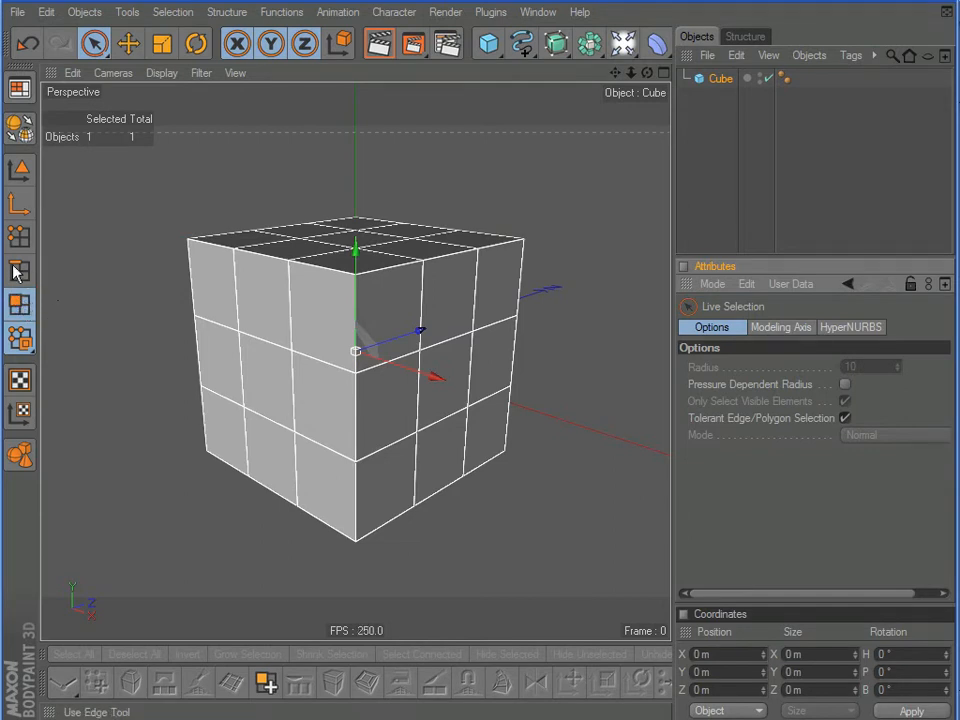
left_click(17, 271)
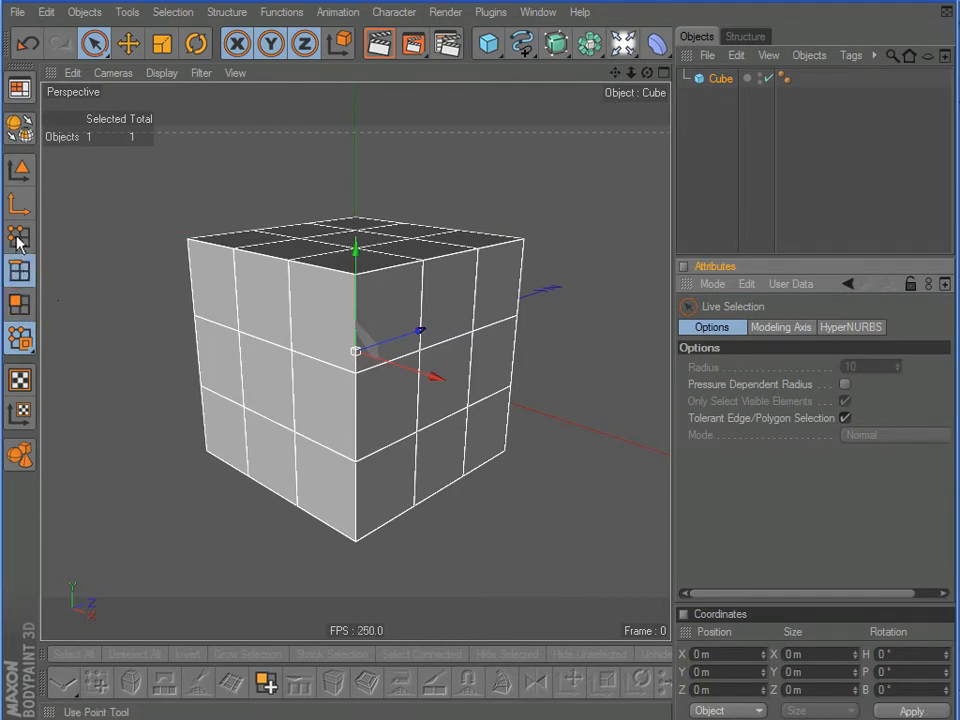
Try to select individual polygons on the parametric cube in polygon mode.
left_click(19, 305)
left_click(264, 381)
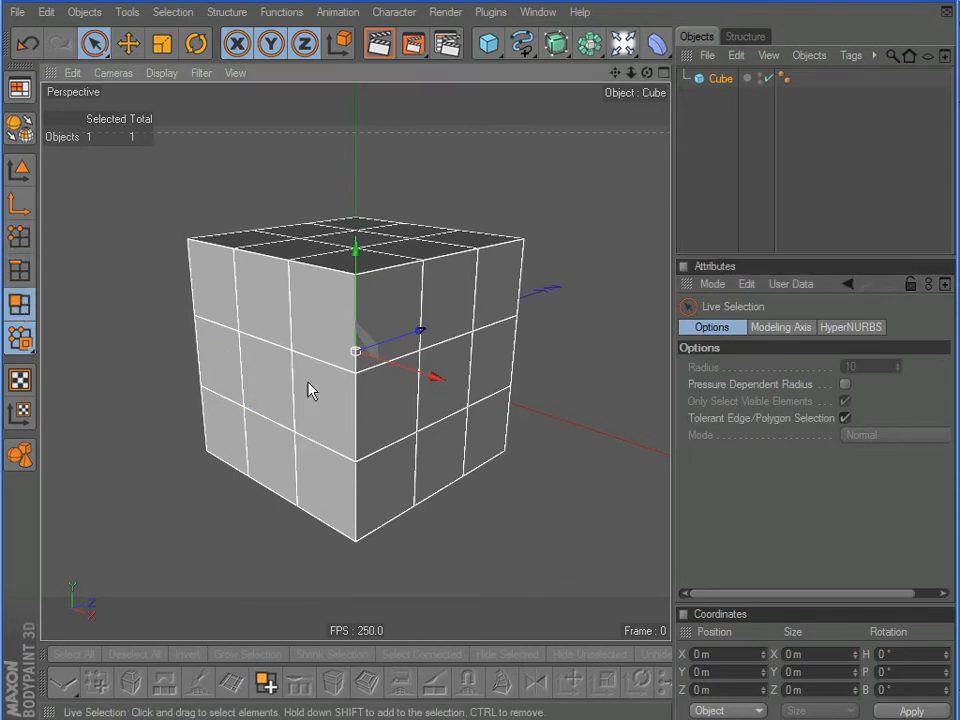
left_click(271, 306)
left_click(305, 263)
left_click(301, 301)
left_click(455, 419)
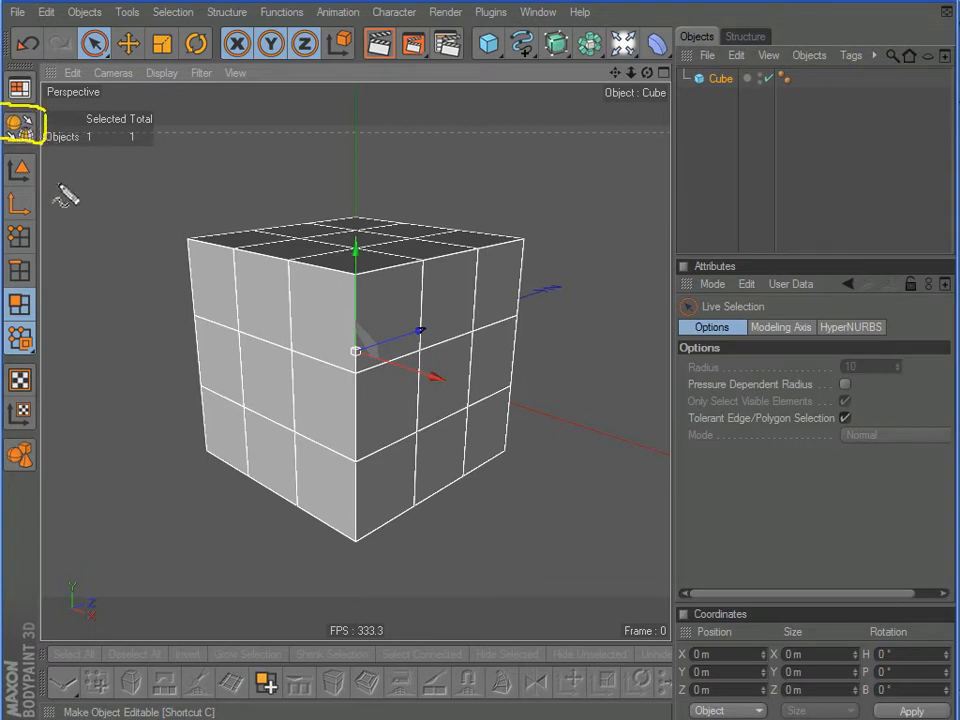
Make the cube editable and select the upper row of vertical edges across its two front faces in edge mode.
left_click(19, 132)
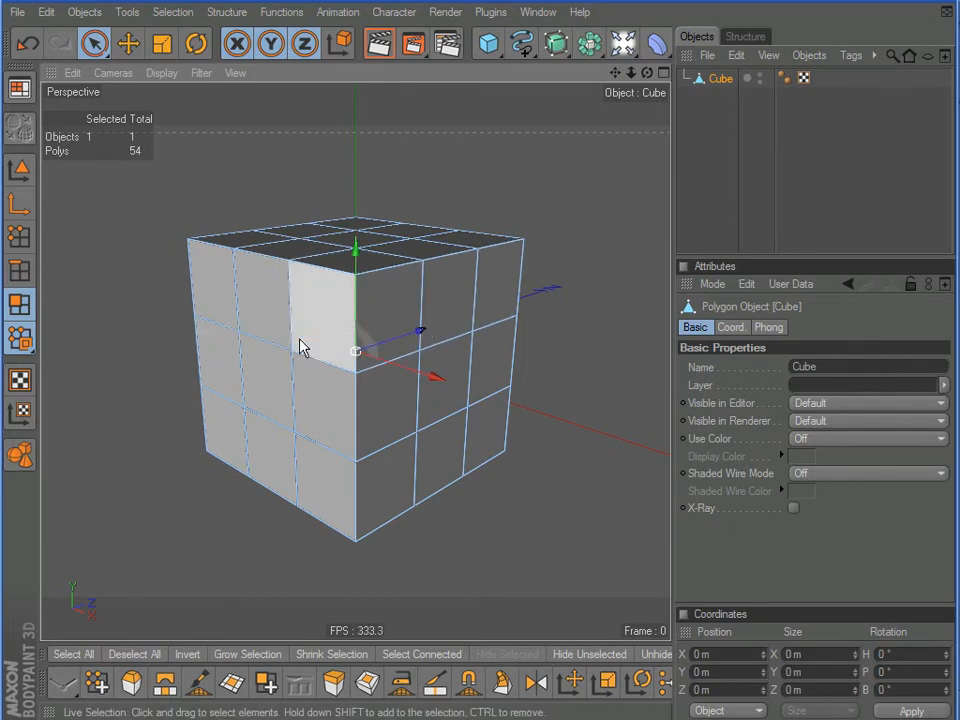
left_click(19, 270)
mouse_move(189, 279)
left_mouse_down()
mouse_move(255, 298)
mouse_move(452, 318)
mouse_move(467, 261)
left_mouse_up()
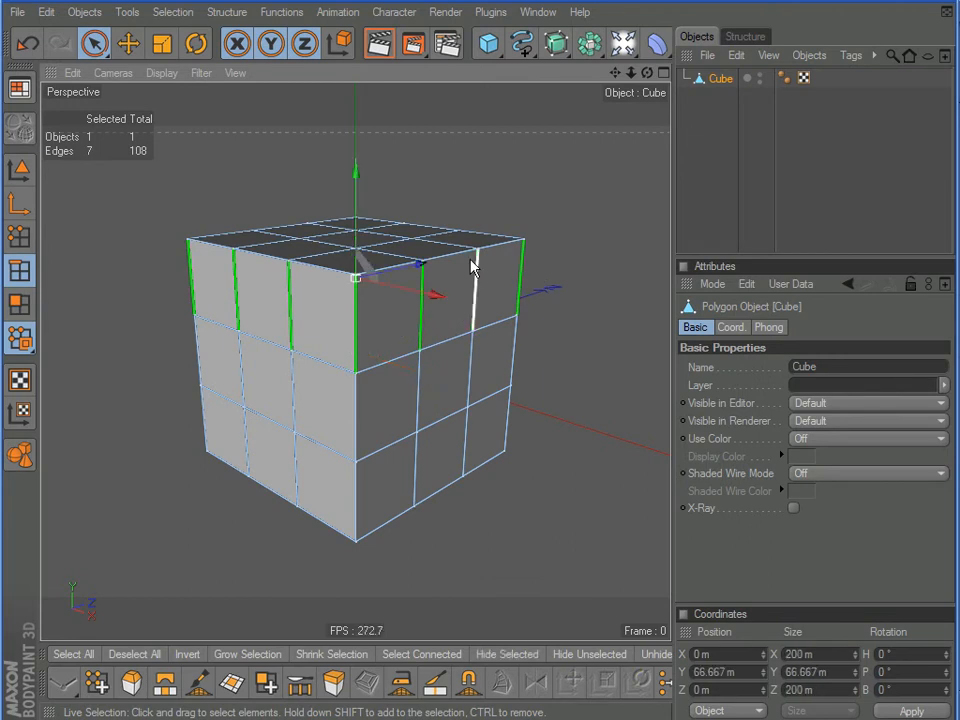
Select the points across the cube's top face in point mode.
left_click(19, 236)
left_click(183, 242)
mouse_move(183, 242)
left_mouse_down()
mouse_move(350, 277)
mouse_move(521, 255)
mouse_move(369, 274)
mouse_move(263, 238)
mouse_move(343, 221)
mouse_move(467, 231)
mouse_move(286, 271)
mouse_move(356, 232)
left_mouse_up()
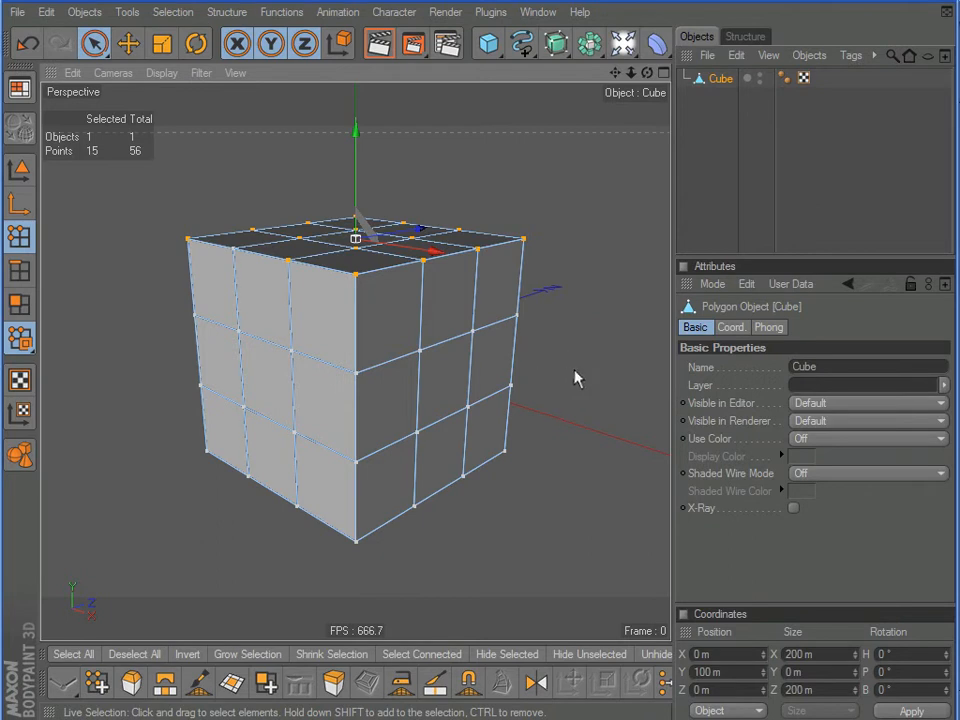
Clear the point selection on the cube and enlarge the Live Selection brush radius.
left_click_drag(562, 370, 546, 392, "alt")
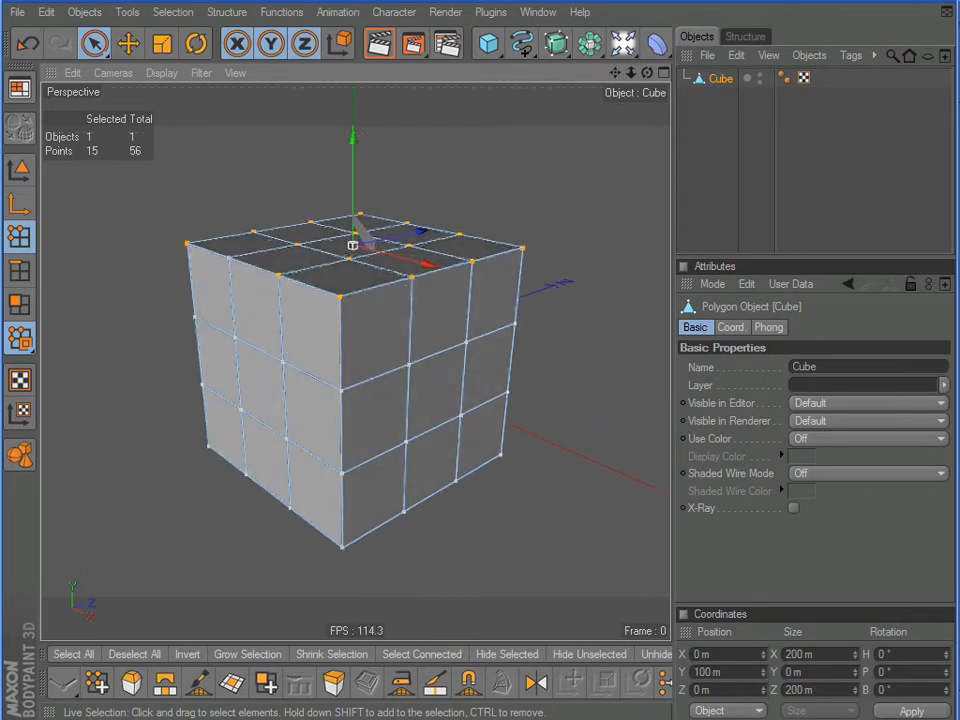
left_click(590, 357)
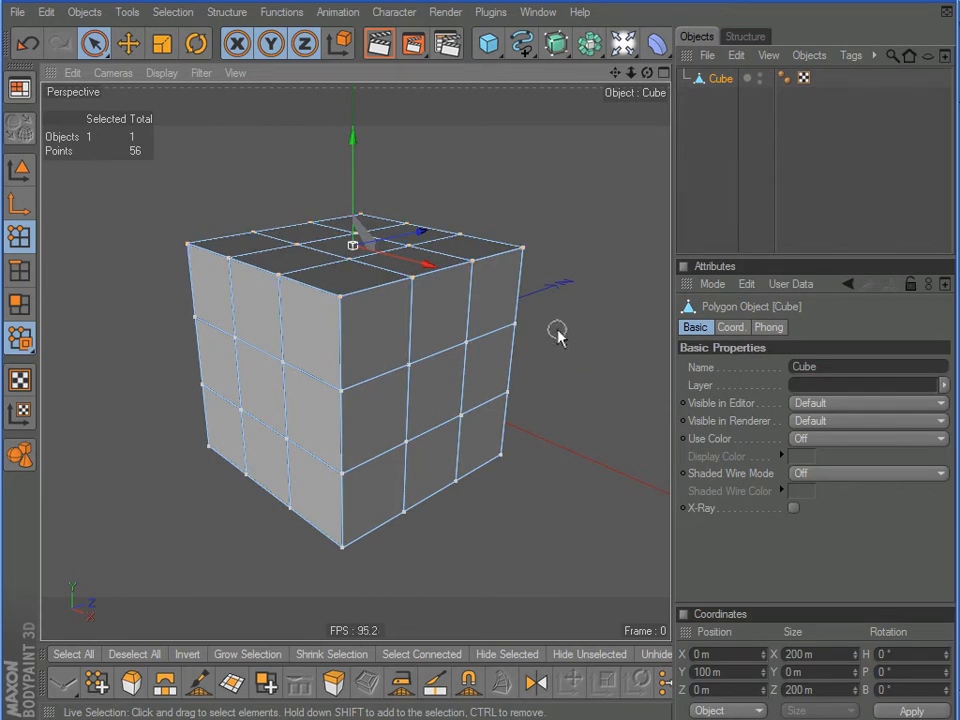
left_click(565, 329)
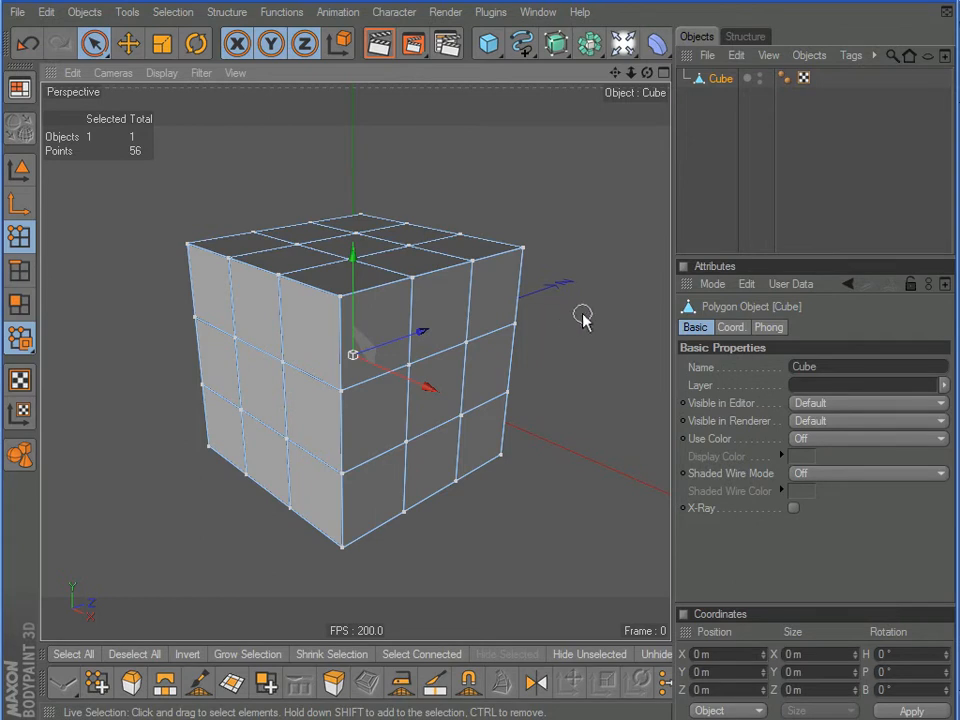
middle_click_drag(583, 315, 583, 315)
middle_click_drag(606, 296, 595, 290)
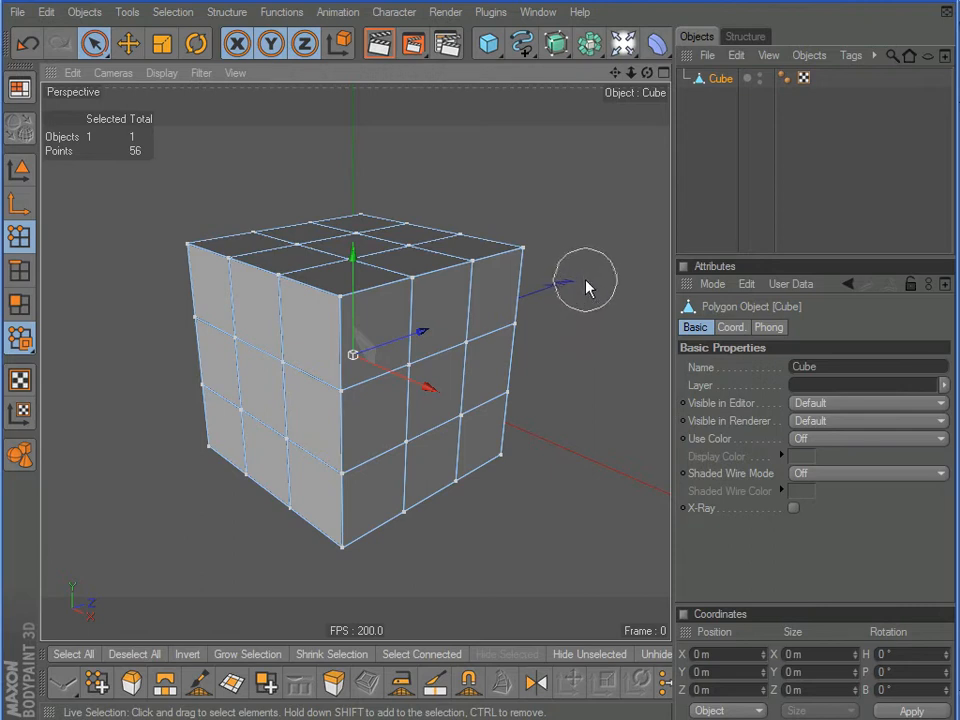
middle_click_drag(597, 261, 601, 256)
left_click(608, 196)
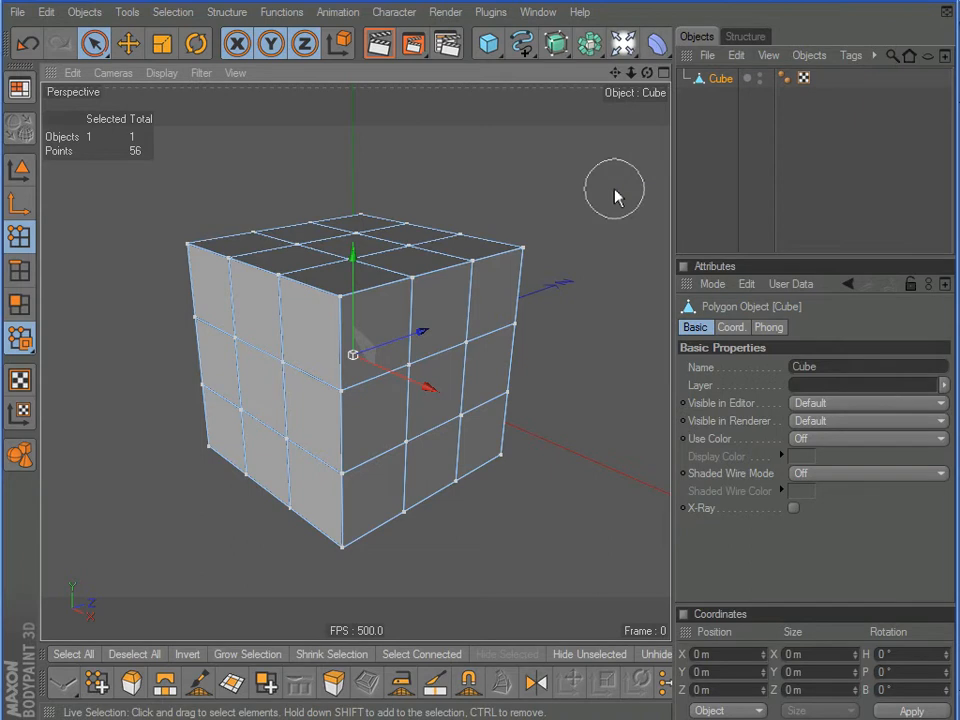
middle_click_drag(617, 270, 625, 270)
Brush-select points across the cube's top face and a single point on the outer vertical edge, clearing the selection each time.
left_click(477, 252)
mouse_move(477, 252)
left_mouse_down()
mouse_move(242, 261)
mouse_move(223, 253)
left_mouse_up()
left_click(574, 210)
mouse_move(526, 248)
left_mouse_down()
mouse_move(362, 281)
mouse_move(315, 302)
mouse_move(189, 243)
mouse_move(379, 212)
mouse_move(561, 253)
left_mouse_up()
left_click(514, 324)
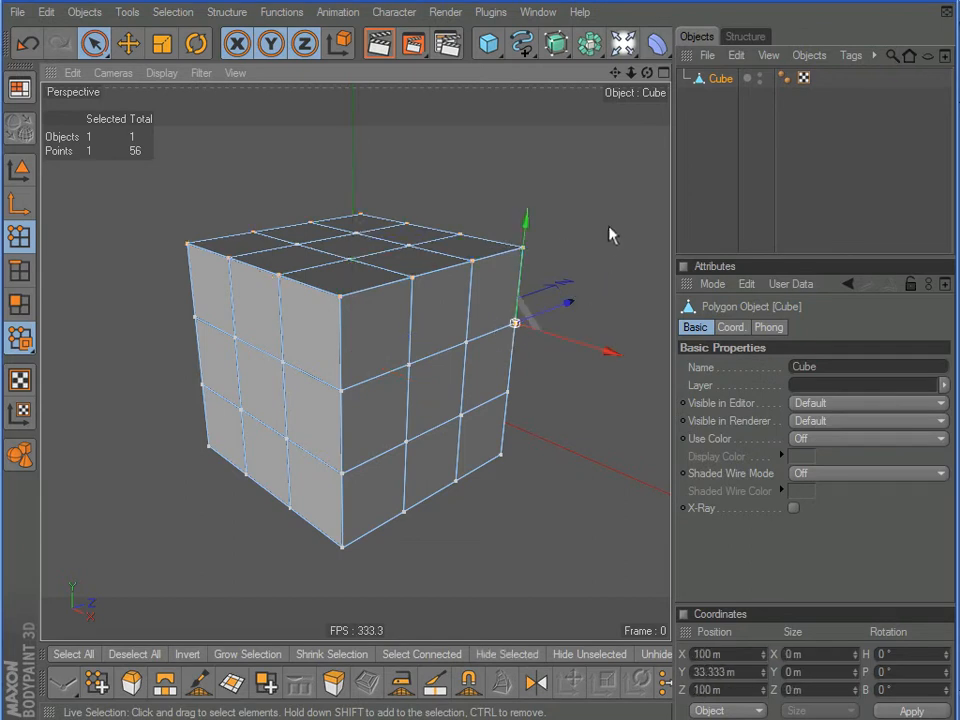
left_click(358, 184)
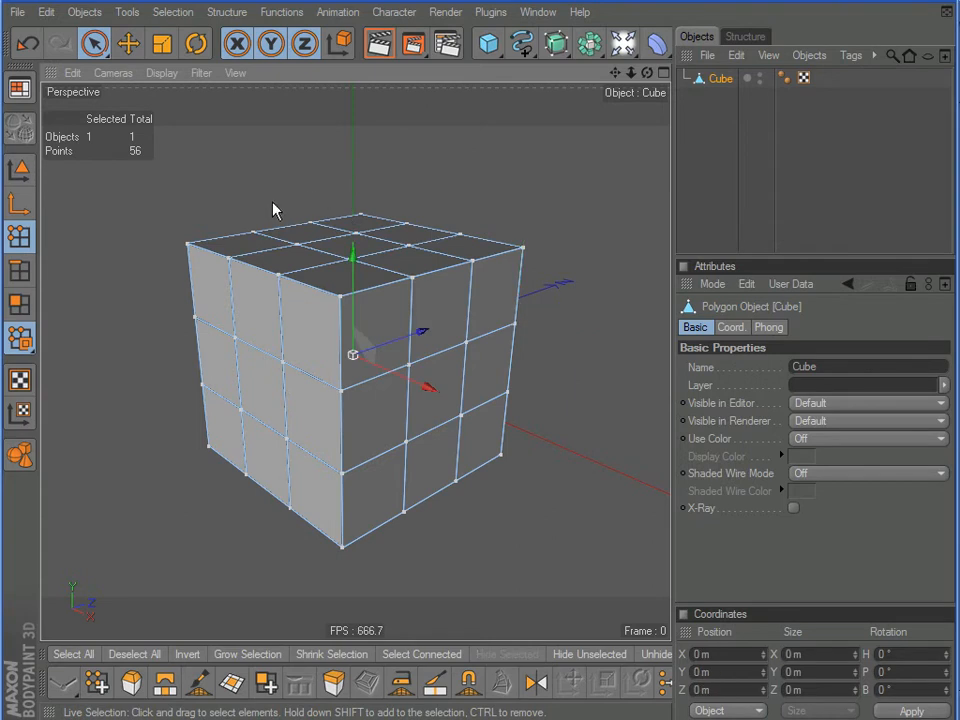
Select the three upper inner horizontal edges across the cube's lighter front face in edge mode, and clear the selection.
left_click(19, 270)
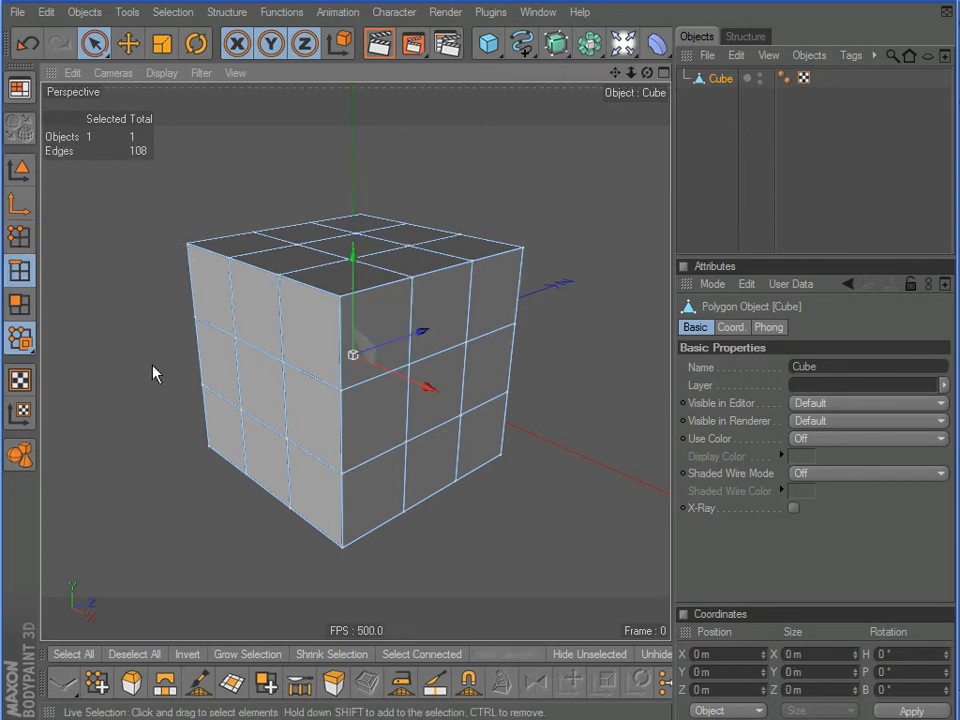
left_click(214, 334)
left_click(261, 349, "shift")
left_click(314, 380, "shift")
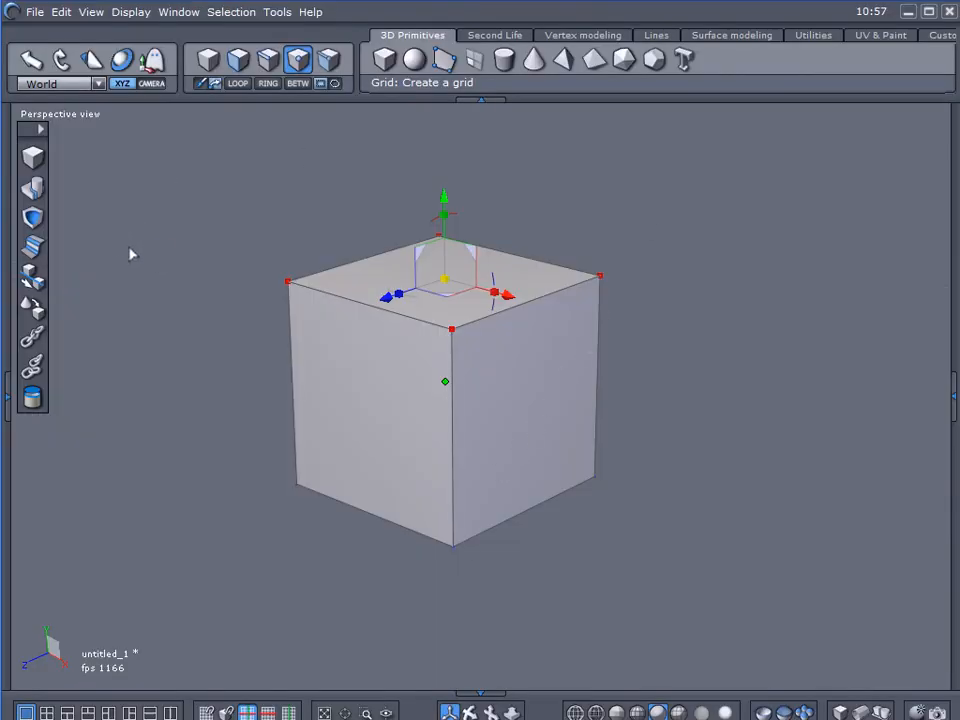
left_click(188, 222)
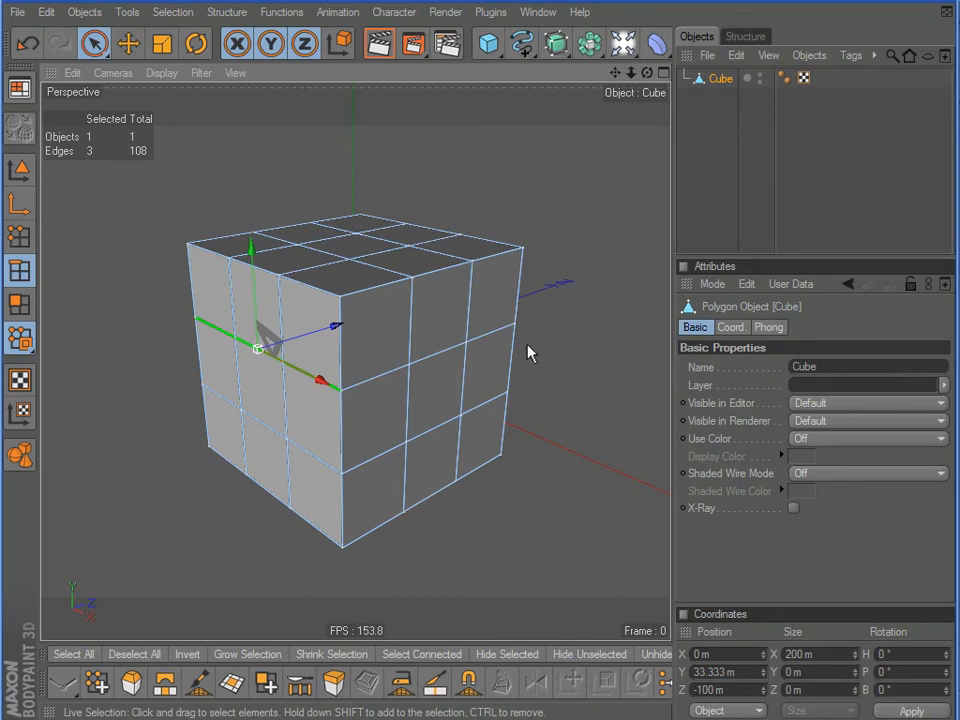
left_click(484, 182)
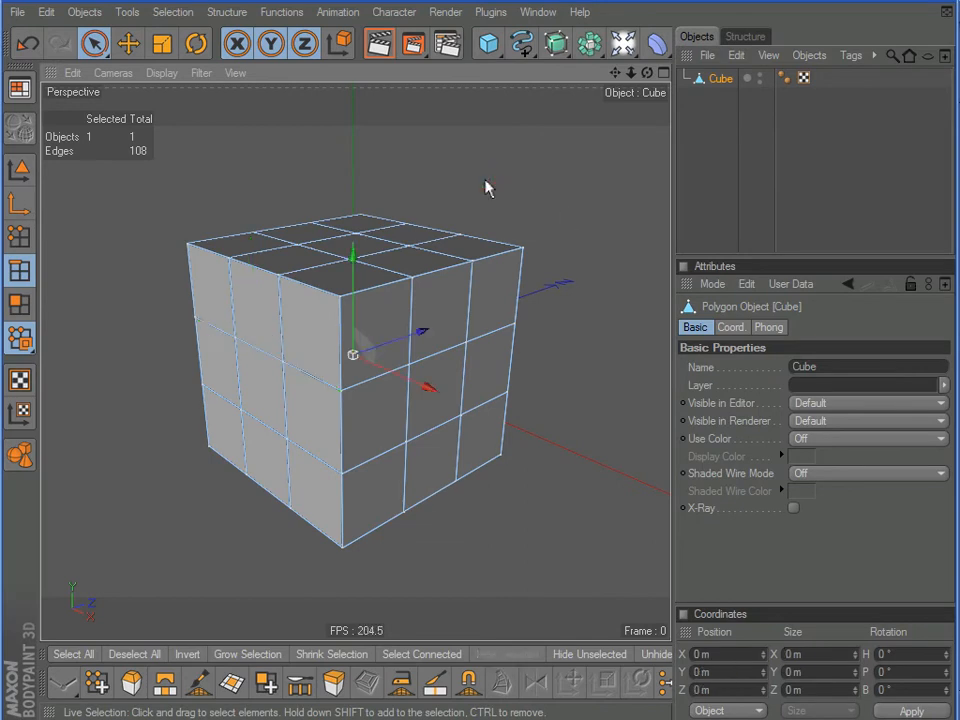
left_click(486, 185)
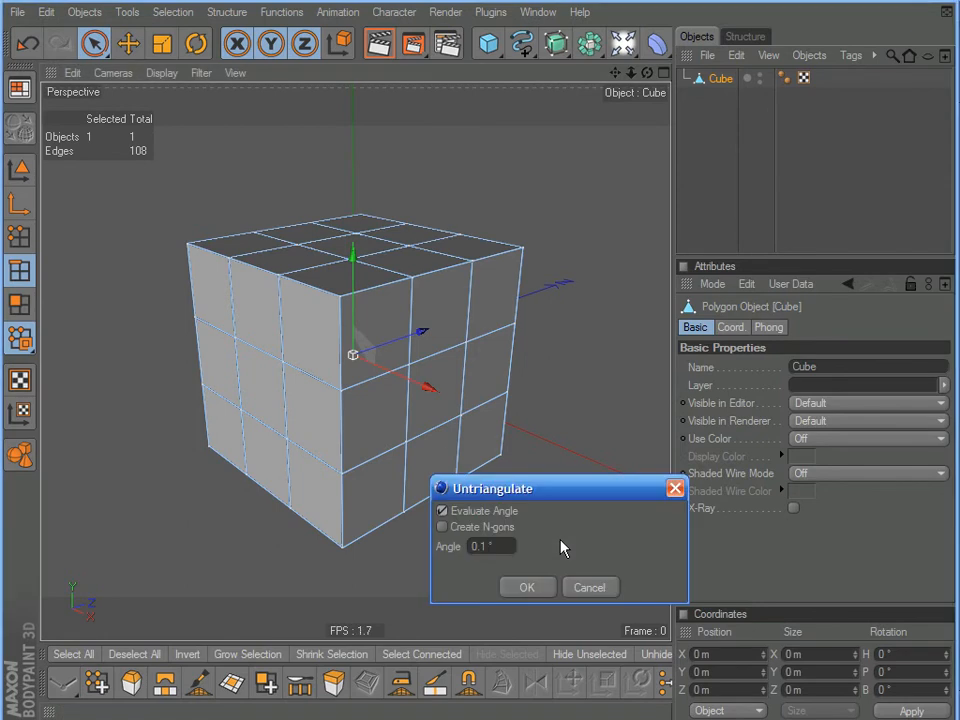
left_click(673, 489)
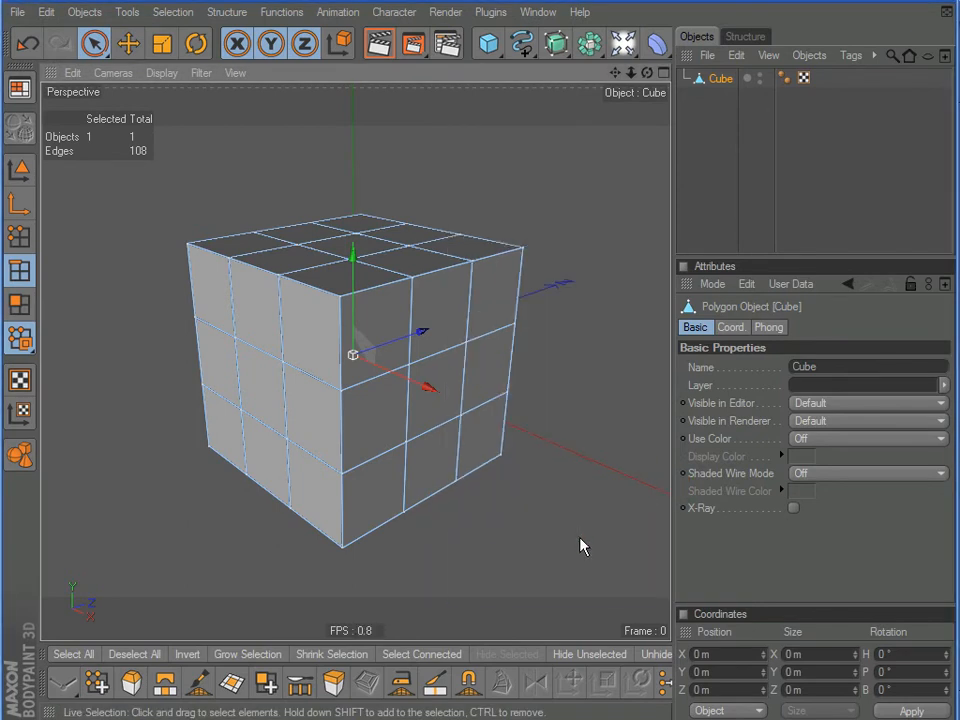
key("u")
key("u")
left_click(700, 483)
key("u")
key("Escape")
left_click(575, 450)
Select the edge loop around the border of the cube's darker front face with Loop Selection.
key("u")
key("l")
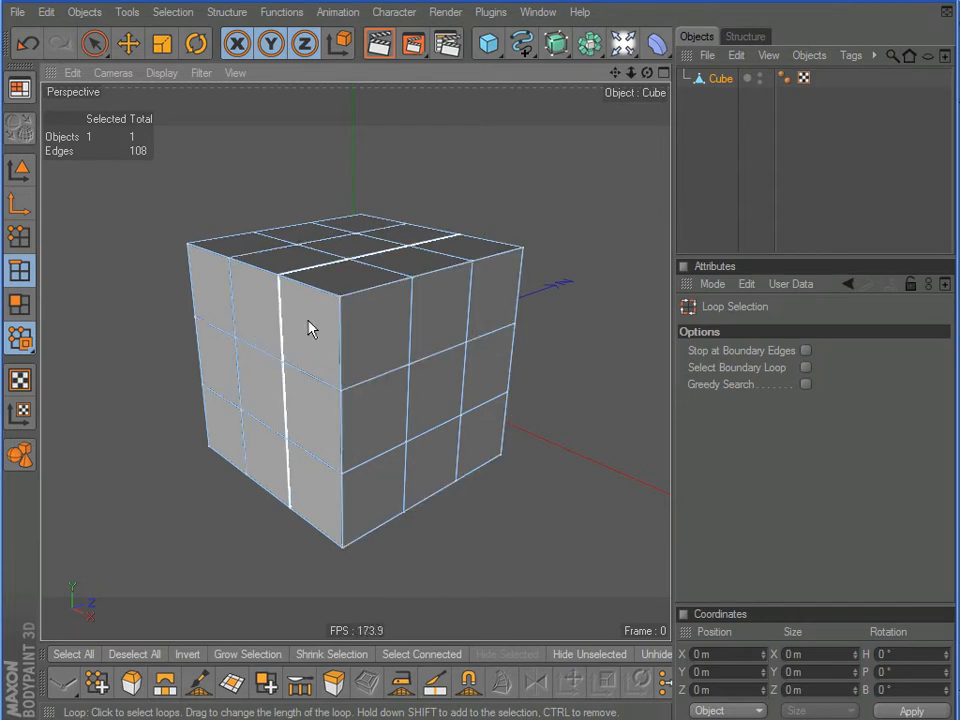
left_click(376, 296)
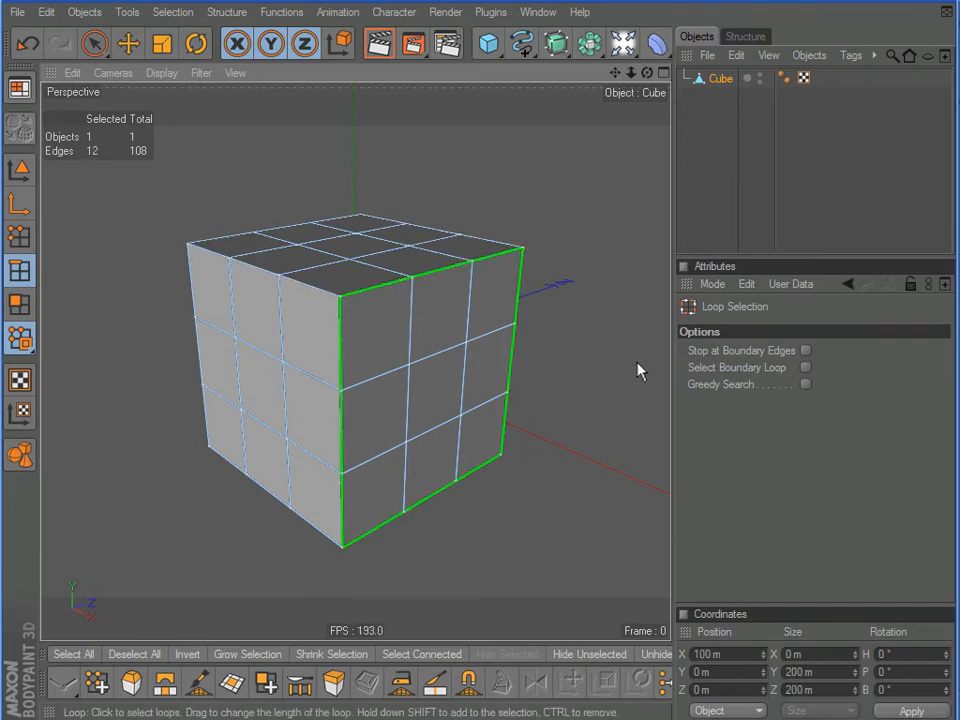
Activate Live Selection, try moving the selected edge loop along the X axis, and undo the change.
left_click(96, 44)
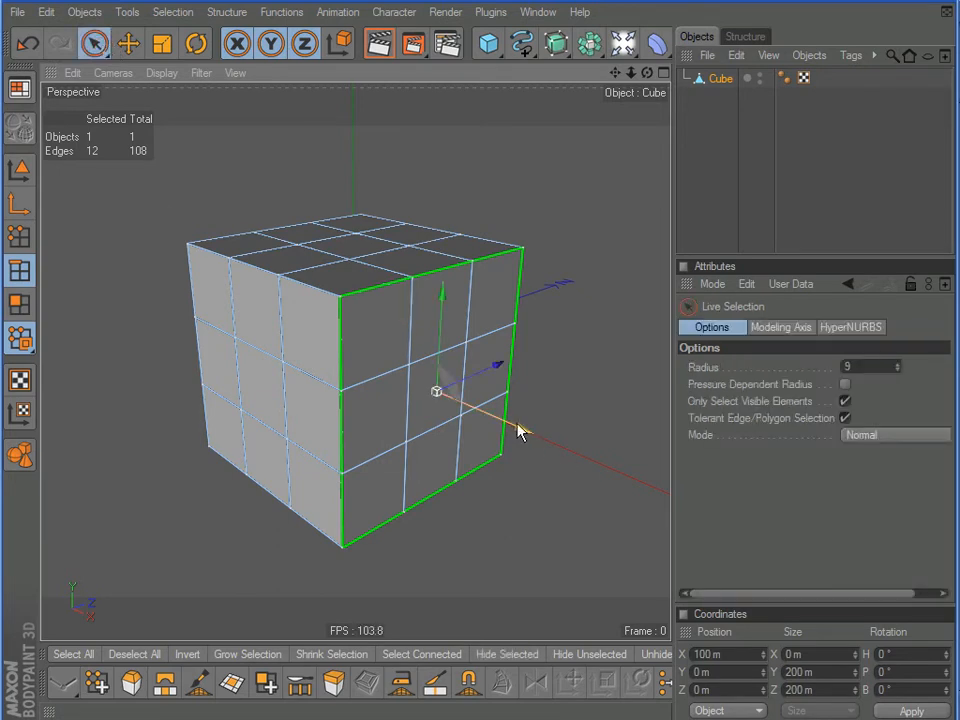
left_click_drag(519, 433, 568, 450)
left_click_drag(467, 348, 429, 328)
left_click_drag(519, 429, 519, 429)
key("ctrl+z")
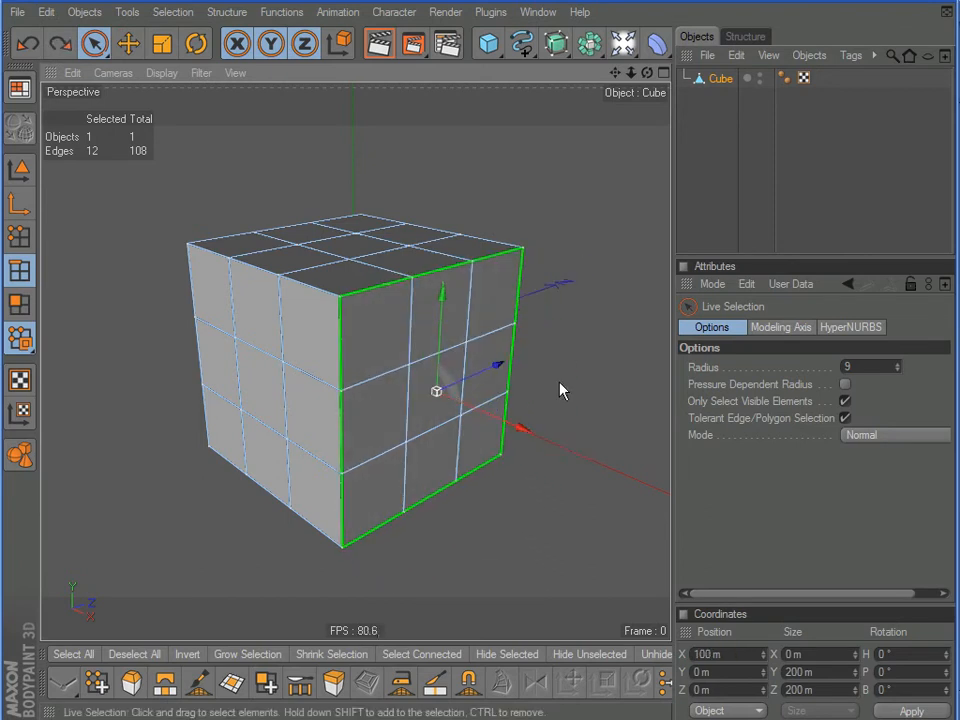
Loop-select the cube's middle horizontal band in polygon mode and add the vertical band through the centre of the darker front face.
left_click(21, 308)
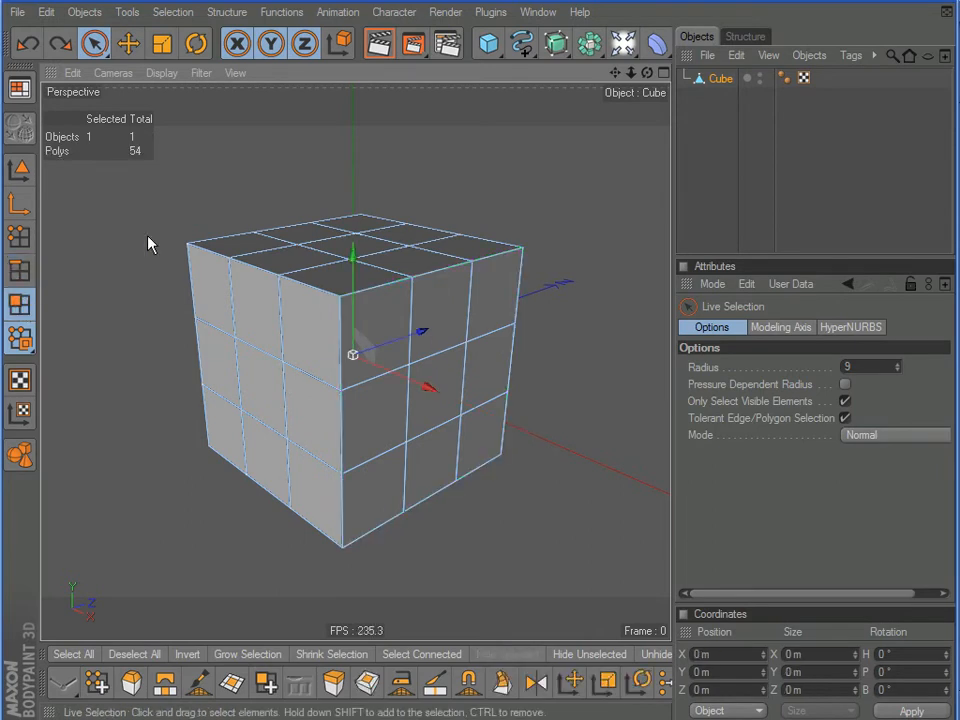
key("u")
key("l")
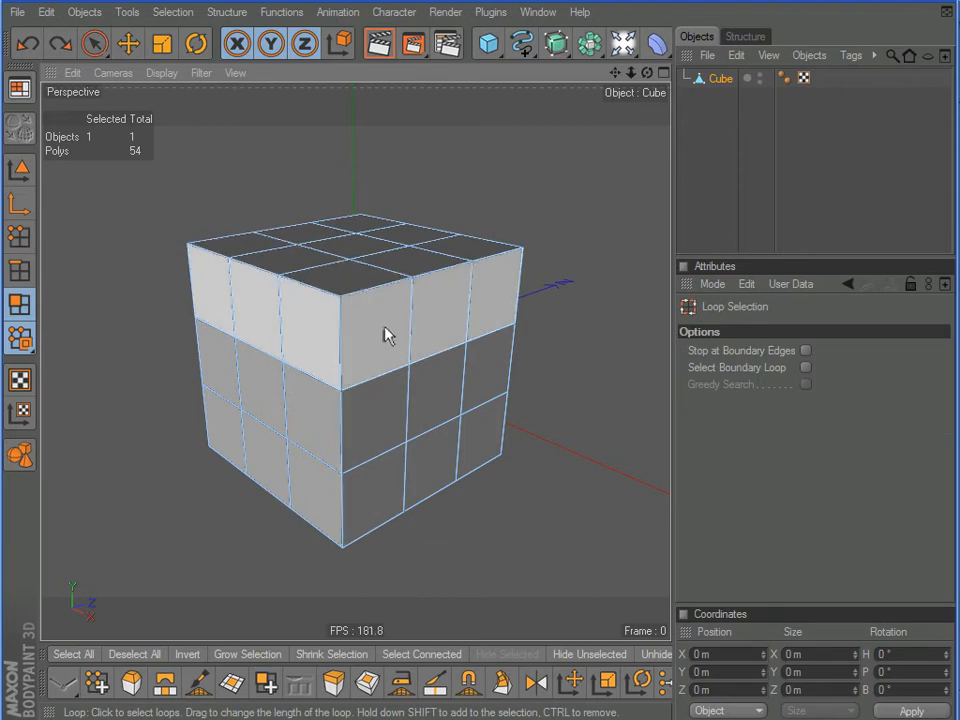
left_click(436, 397)
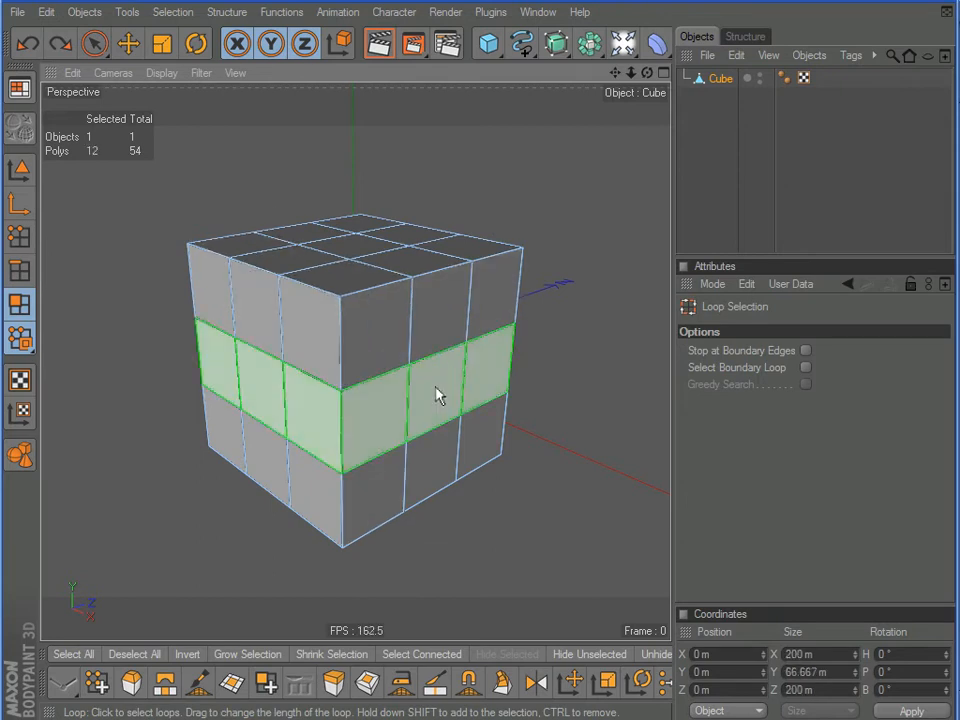
left_click(443, 347, "shift")
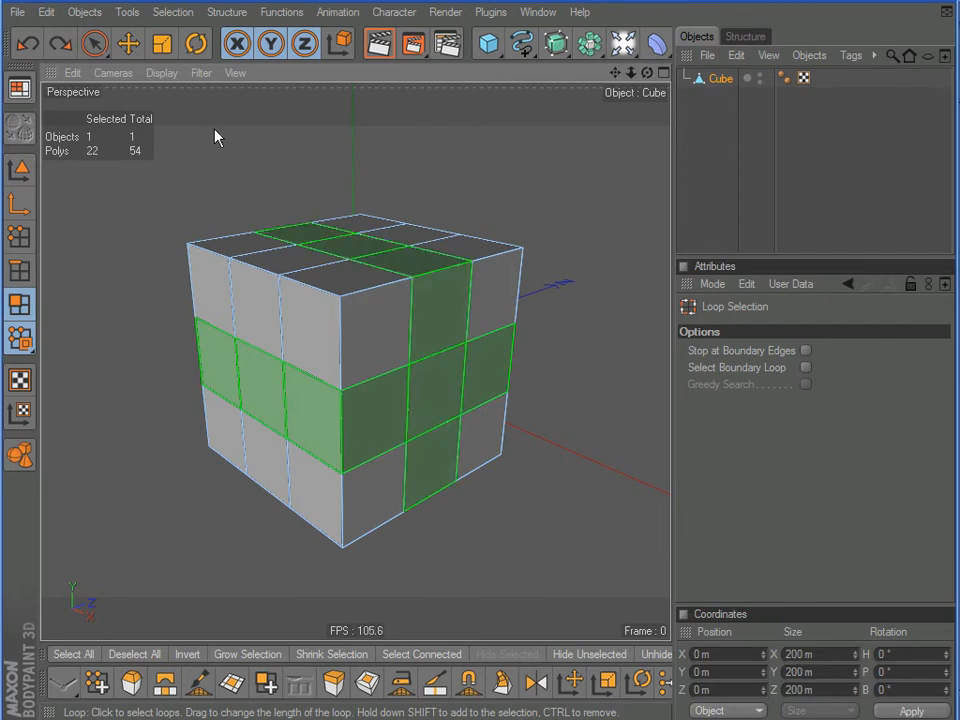
Activate Live Selection, try moving the selected polygon bands, and undo the move.
left_click(94, 43)
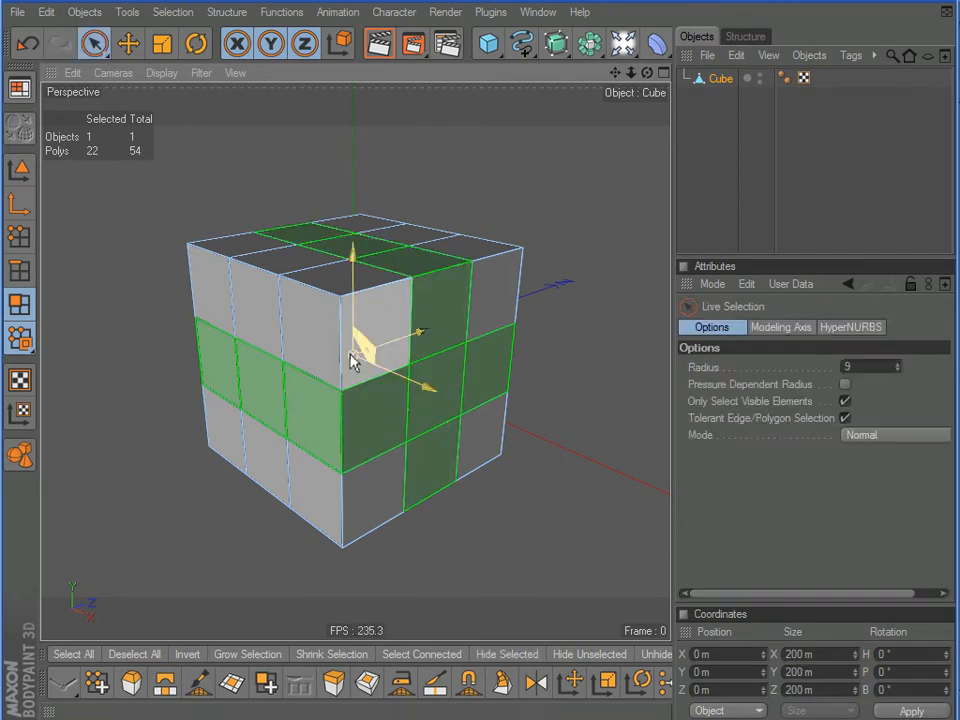
left_click_drag(418, 336, 445, 325)
key("ctrl+z")
key("ctrl+z")
key("ctrl+z")
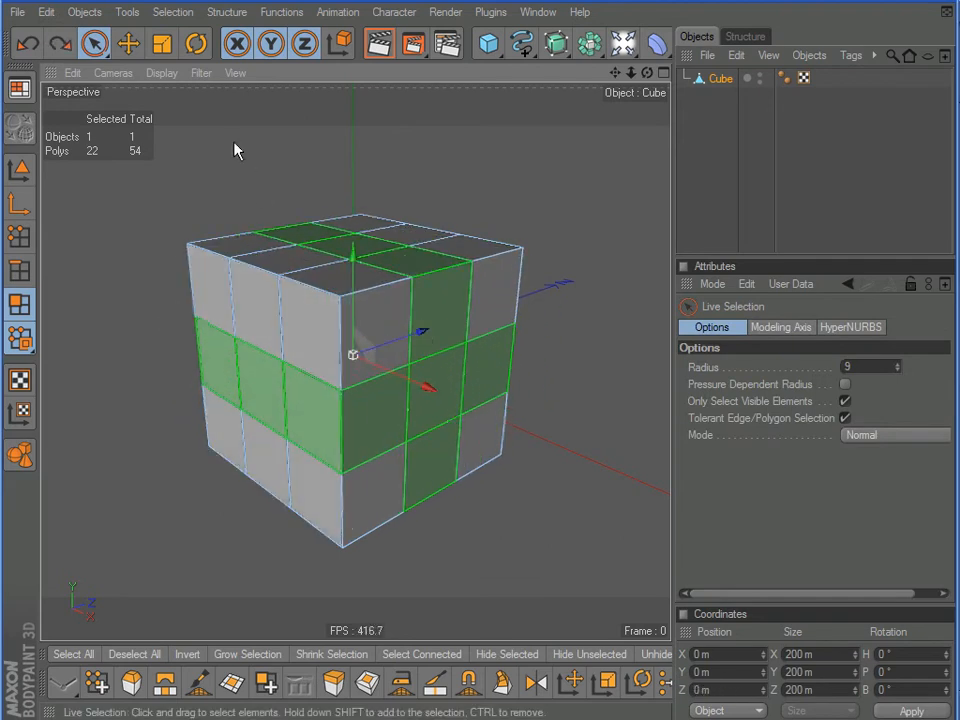
Loop-select both inner horizontal rows of points around the cube in point mode and add loops crossing its top face.
left_click(28, 236)
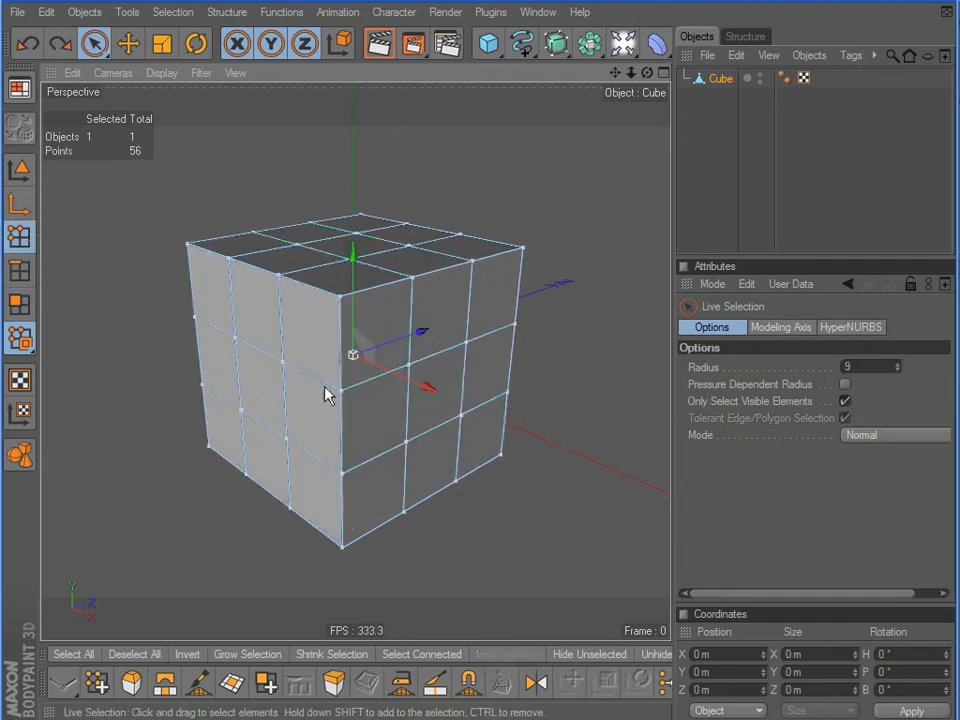
key("u")
key("l")
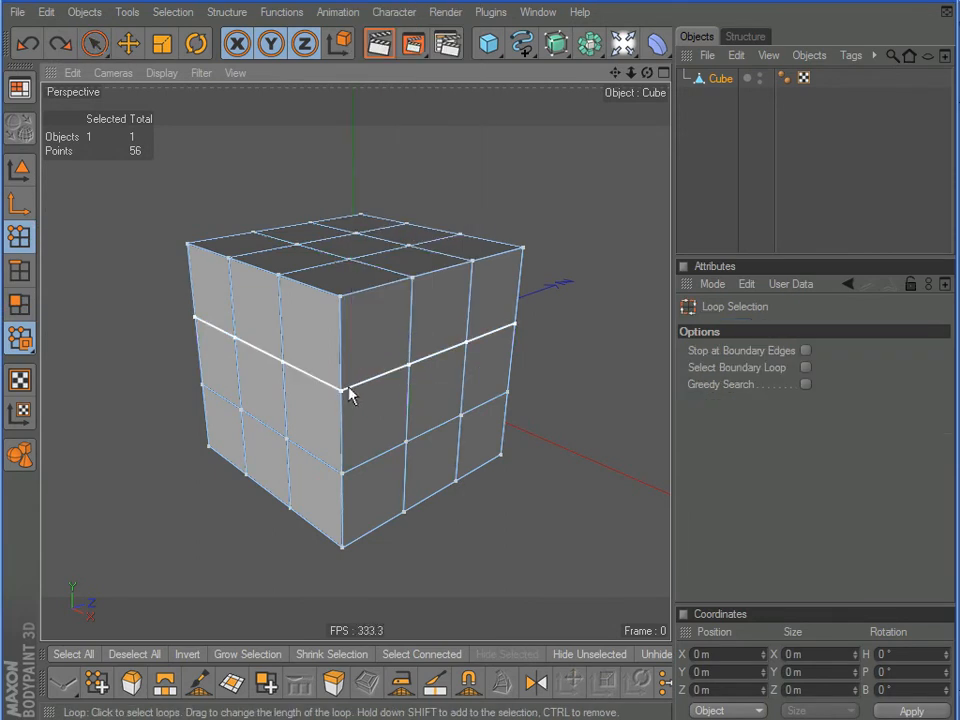
left_click(400, 373)
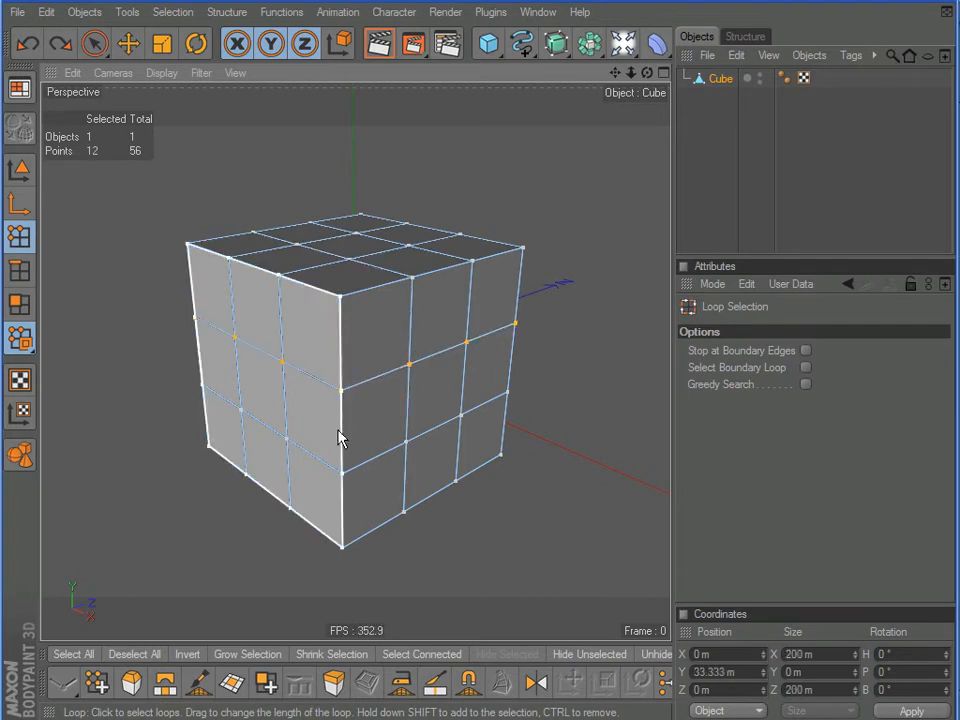
left_click(443, 423, "shift")
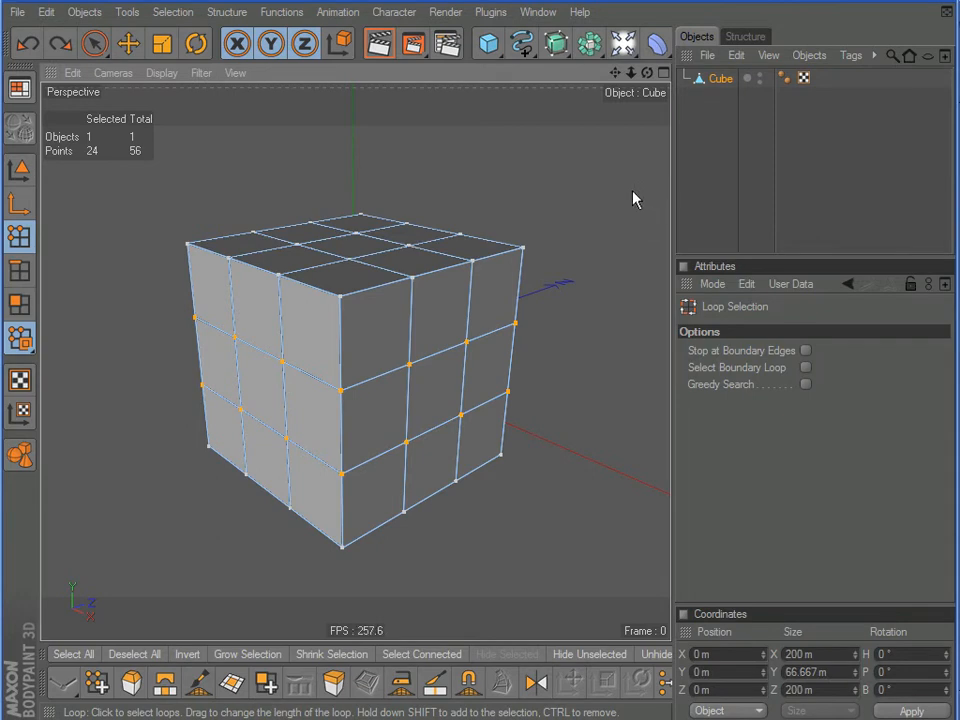
left_click(380, 260, "shift")
left_click(286, 262, "shift")
Delete the whole cube in model mode and add a Cylinder primitive.
left_click(19, 169)
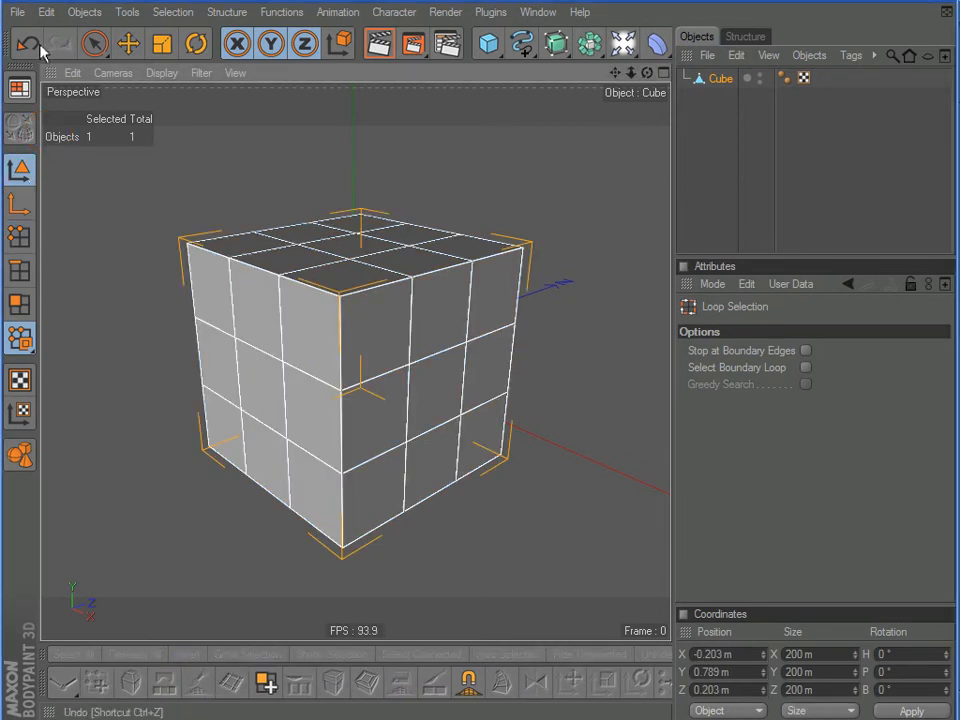
key("Delete")
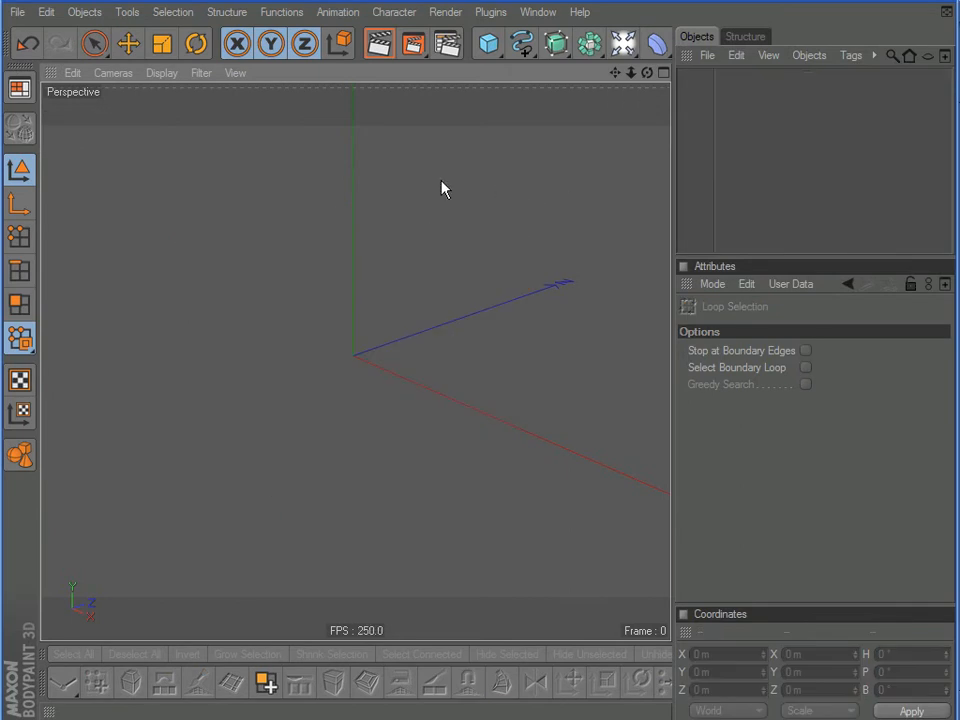
left_click(488, 45)
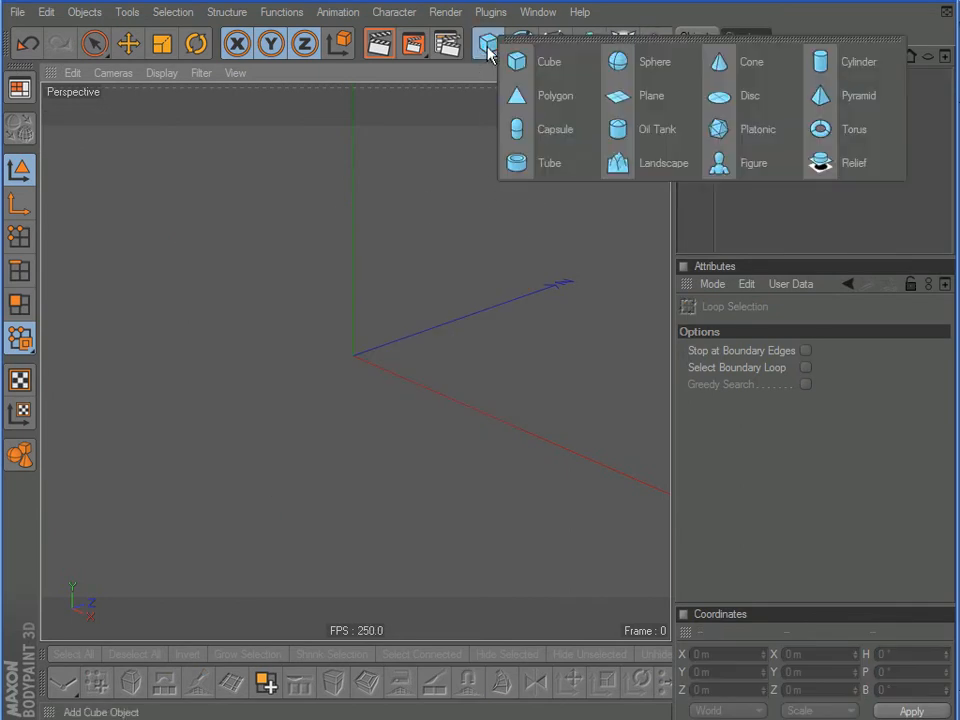
left_click(836, 70)
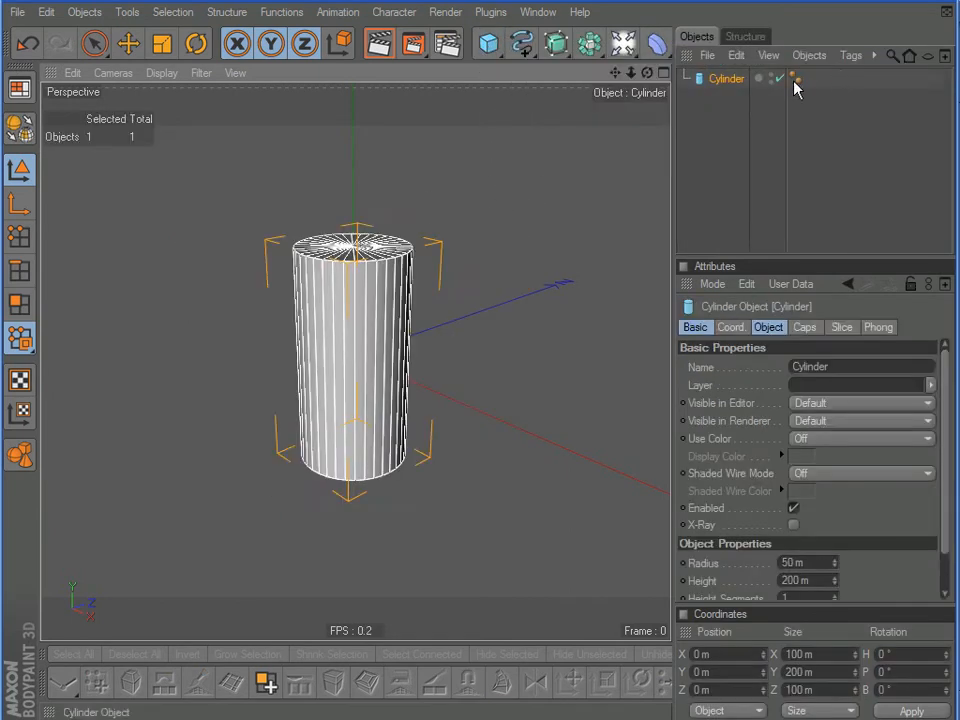
Frame the cylinder with its top cap in view and enlarge the attributes area to fit all its object properties.
scroll(388, 214, "up", 5)
scroll(388, 214, "down", 4)
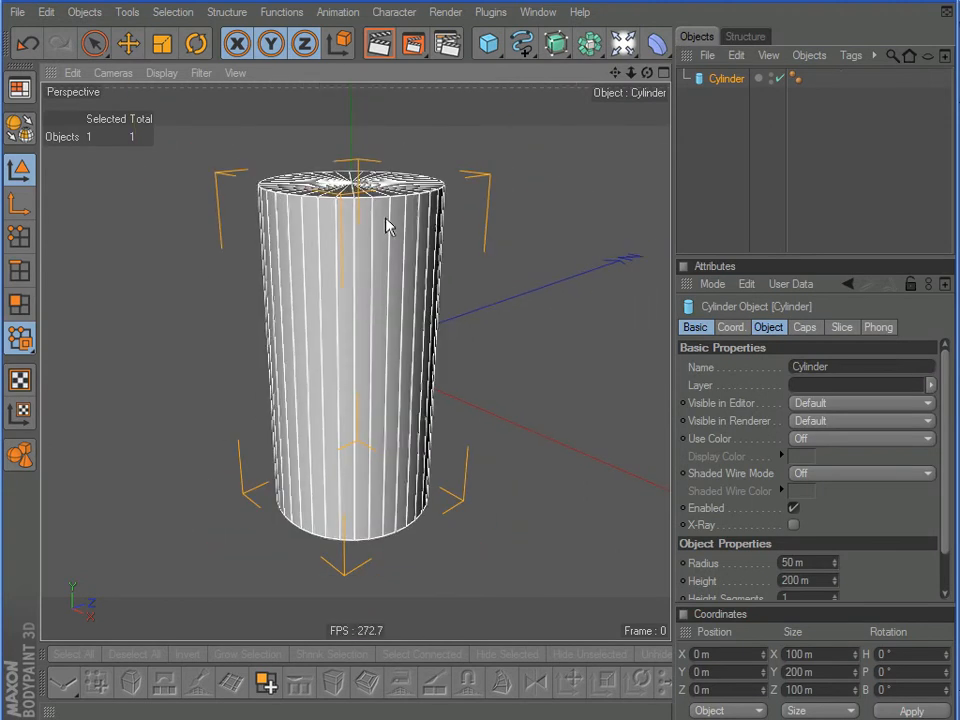
left_click_drag(437, 270, 440, 345, "alt")
middle_click_drag(437, 258, 439, 278, "alt")
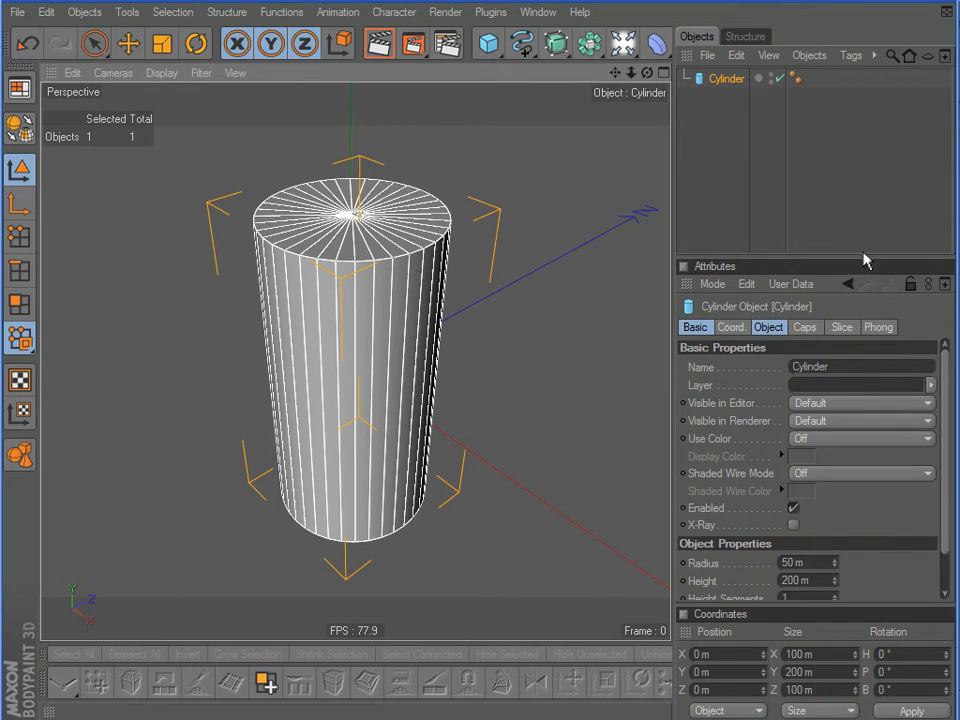
left_click_drag(861, 255, 862, 133)
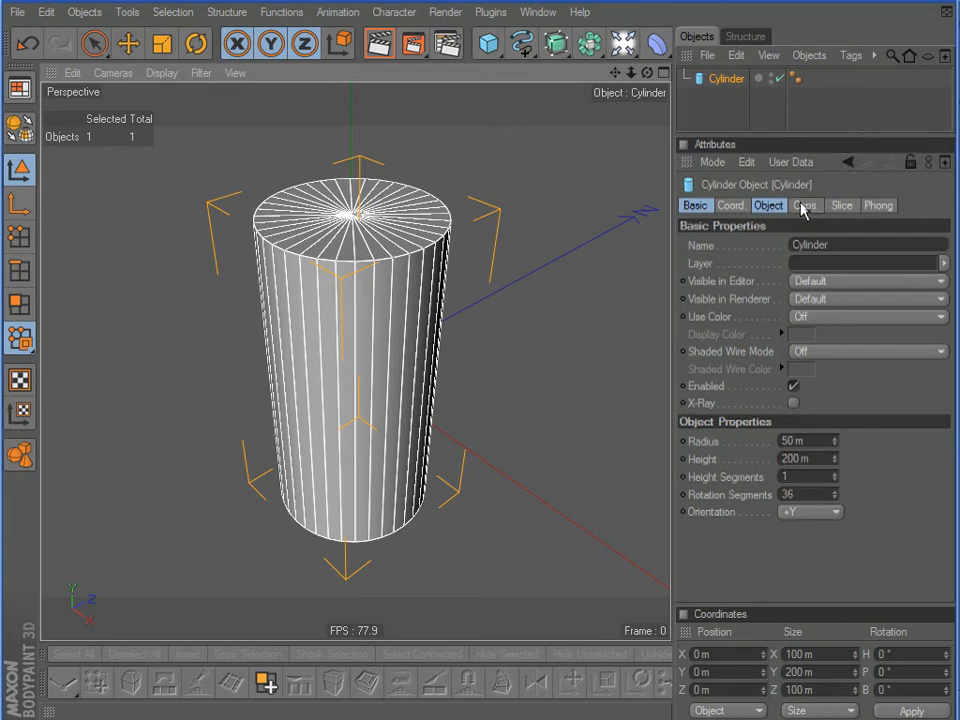
left_click_drag(527, 297, 525, 281, "alt")
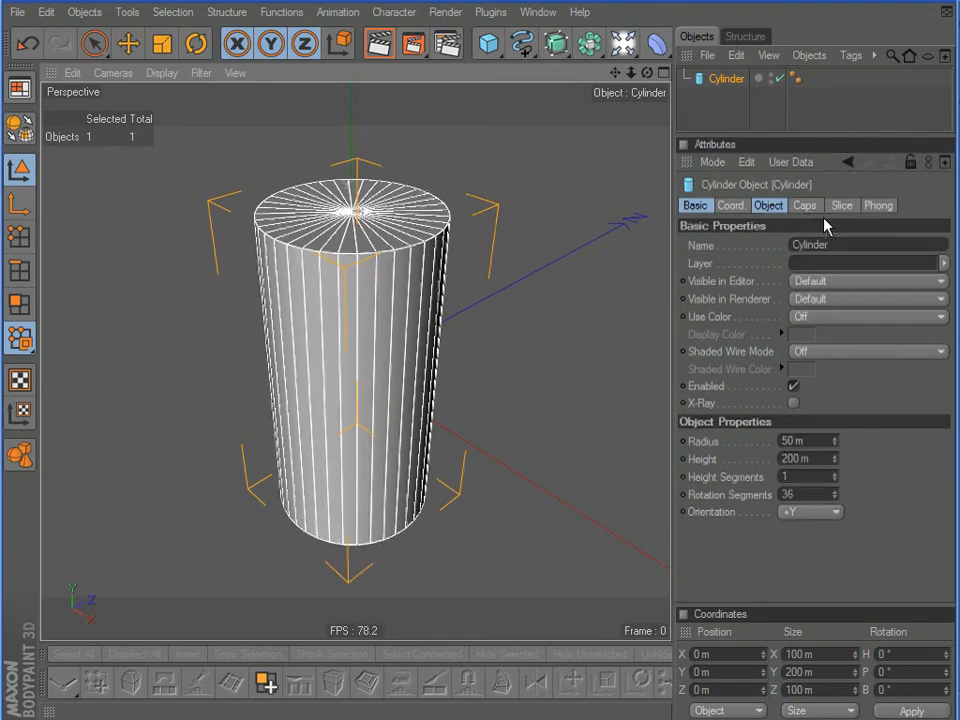
Turn off the cylinder's caps in its cap properties so both ends are open.
left_click(809, 209)
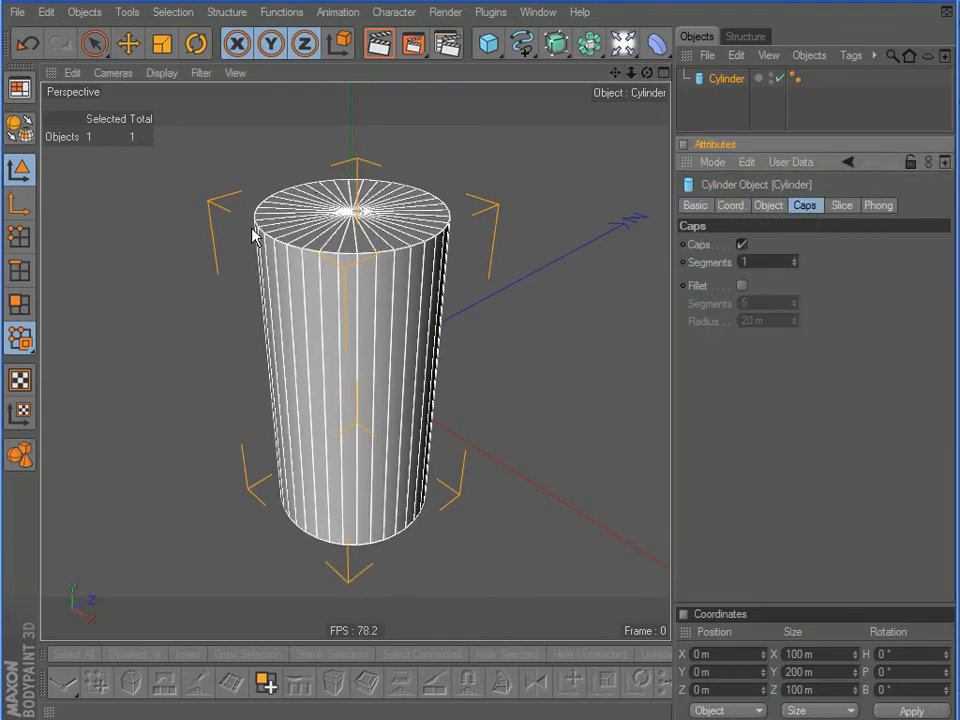
left_click(741, 244)
left_click_drag(470, 340, 386, 219, "alt")
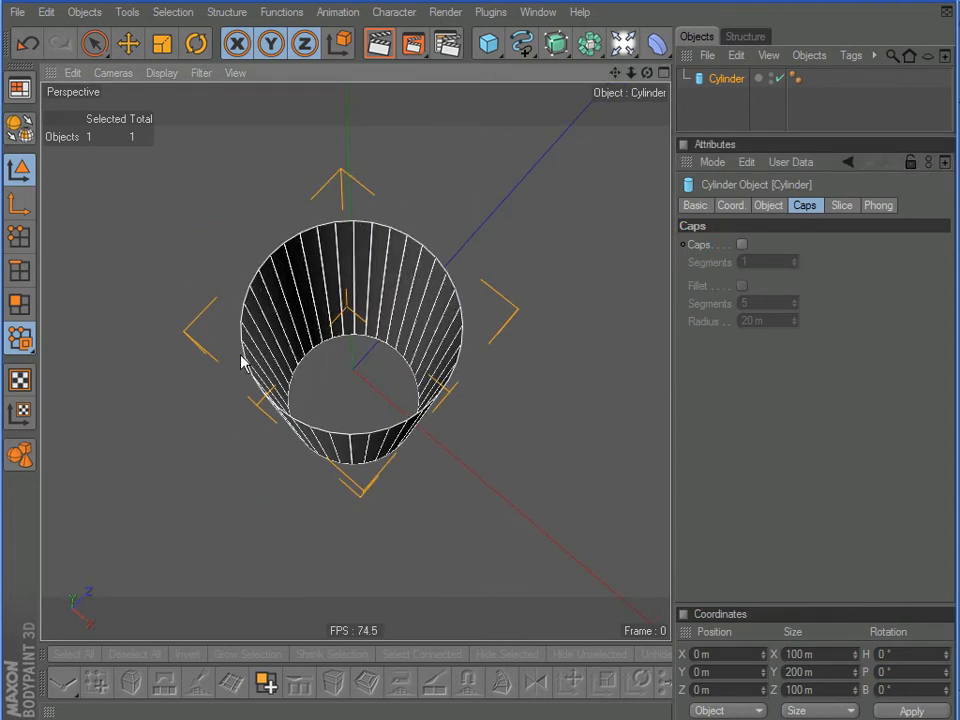
left_click_drag(491, 459, 475, 420, "alt")
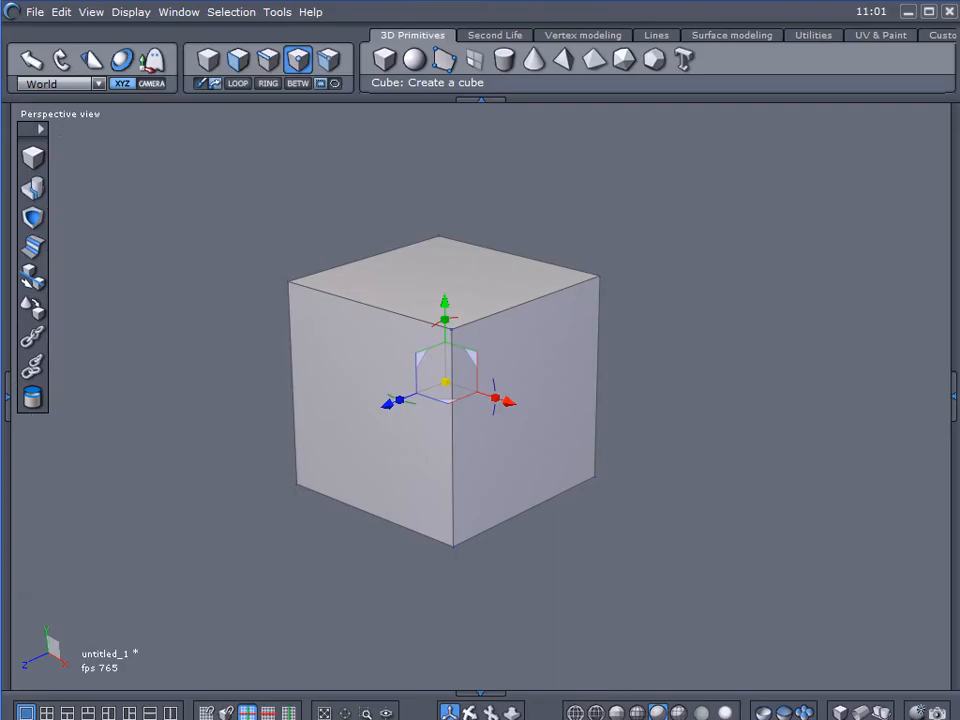
Switch to Hexagon, delete the whole cube and draw a cylinder primitive about 14.5 units across and 13.9 units high.
left_click(206, 62)
key("Delete")
left_click(503, 62)
left_click(439, 206)
left_click(583, 274)
left_click(568, 561)
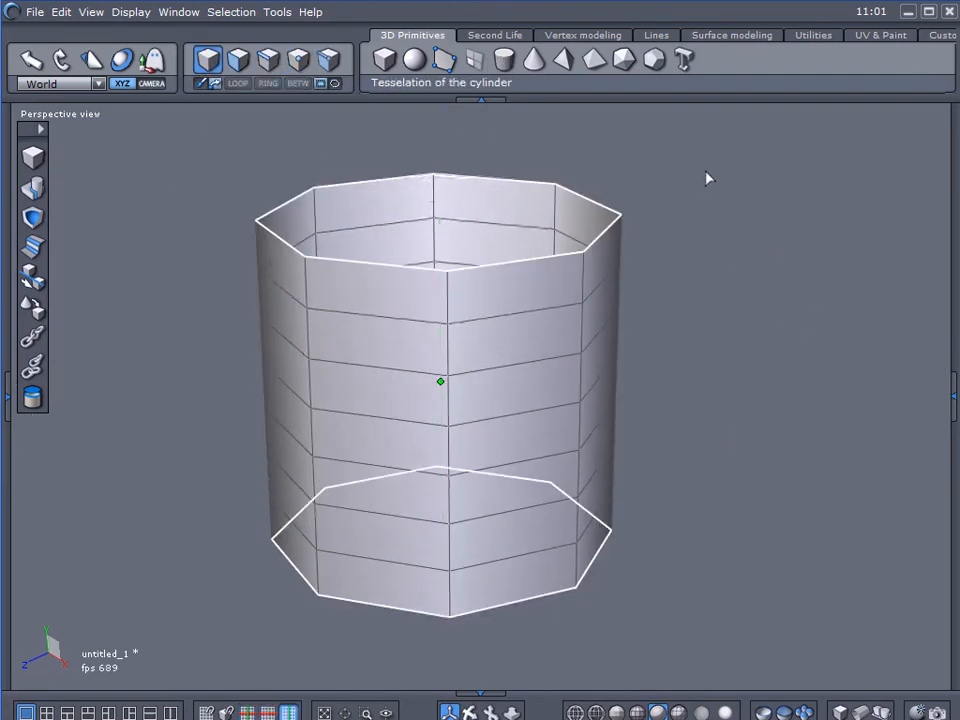
Reveal the new cylinder's properties and close its open ends.
left_click(952, 404)
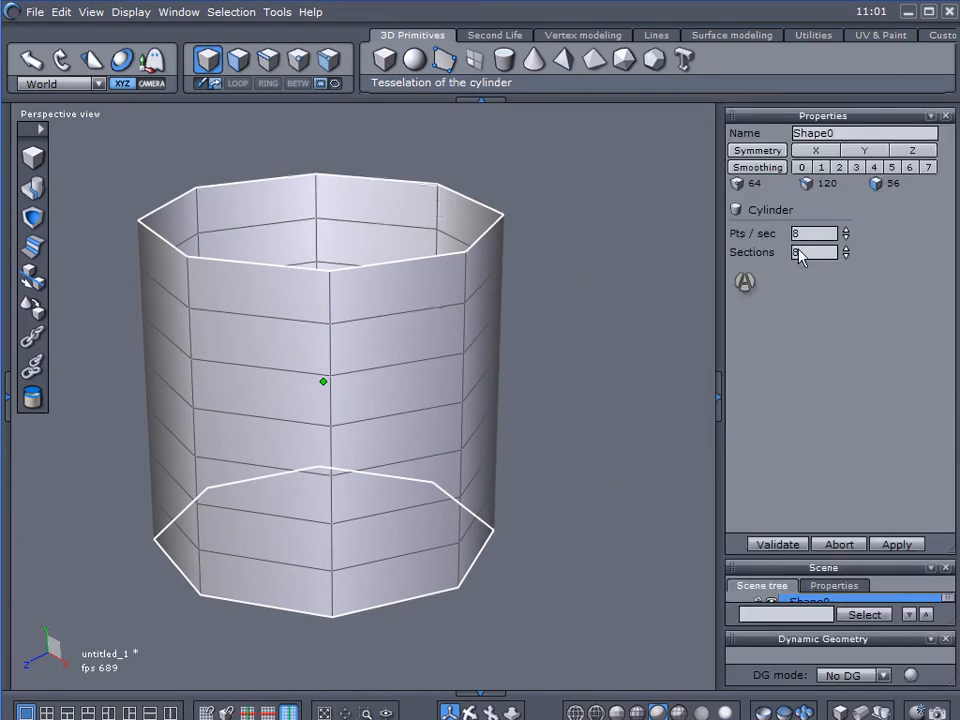
left_click(746, 284)
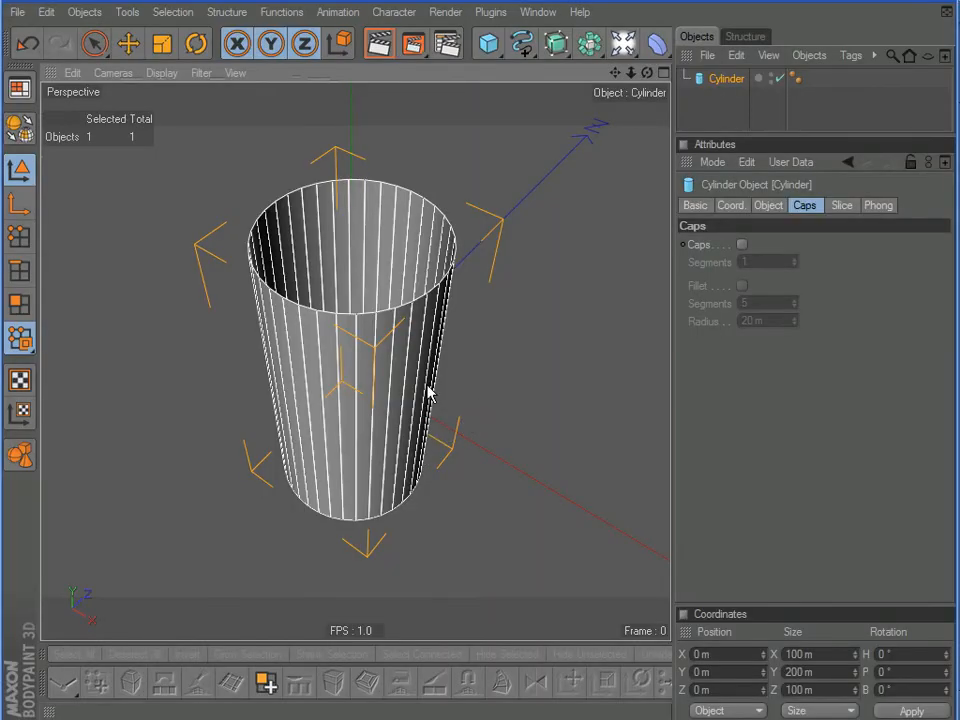
Switch back to BodyPaint 3D, turn the cylinder's caps back on and set its height segments to 5.
left_click_drag(476, 378, 498, 370, "alt")
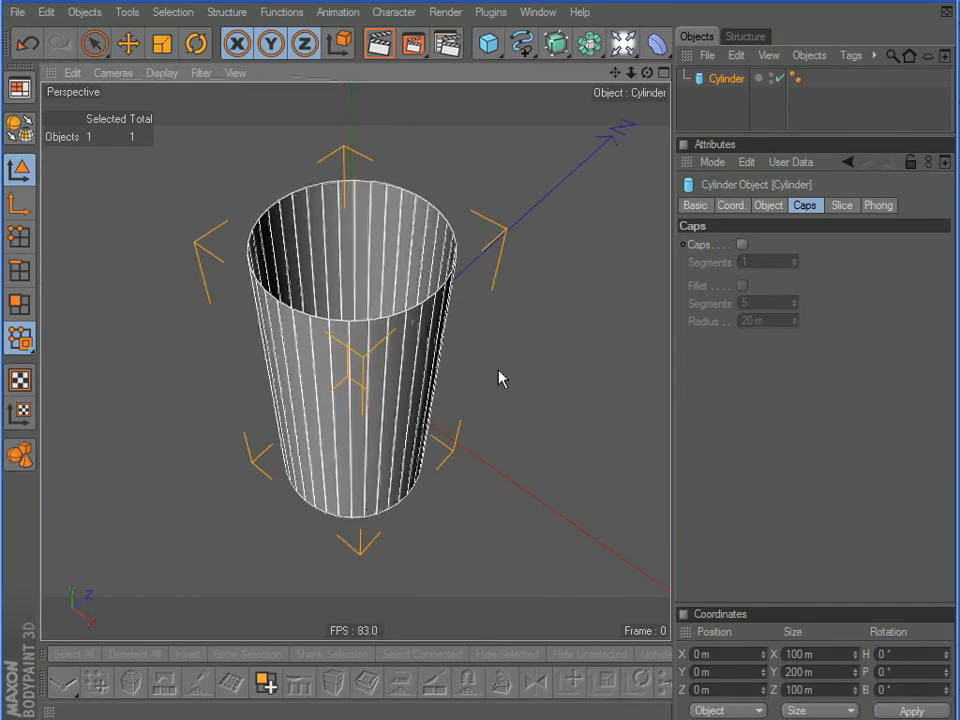
left_click(740, 245)
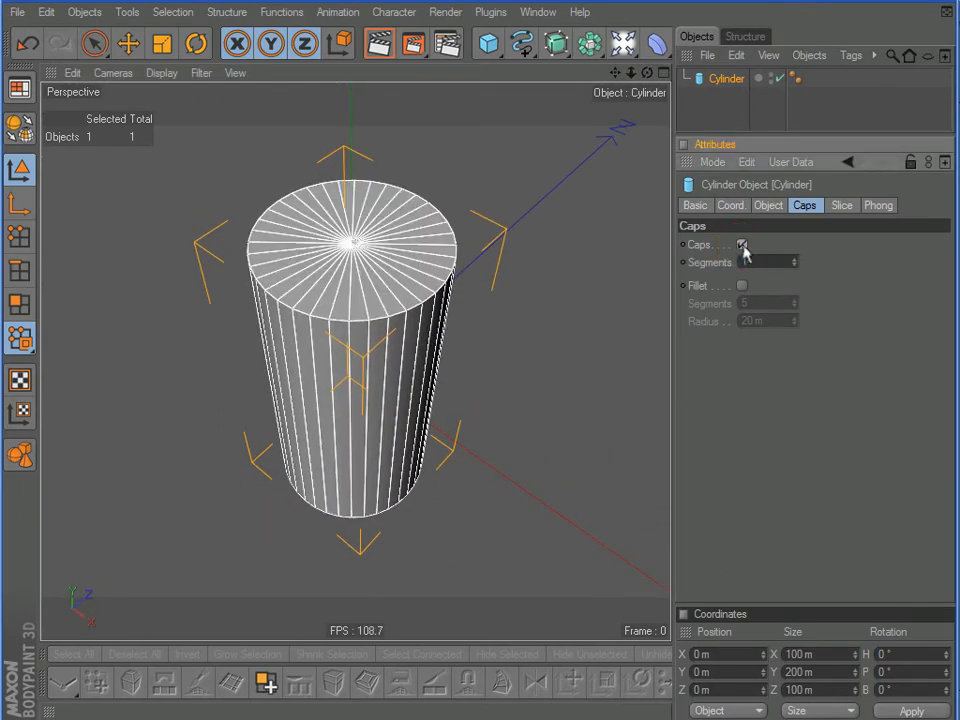
left_click(768, 207)
left_click_drag(576, 400, 590, 305, "alt")
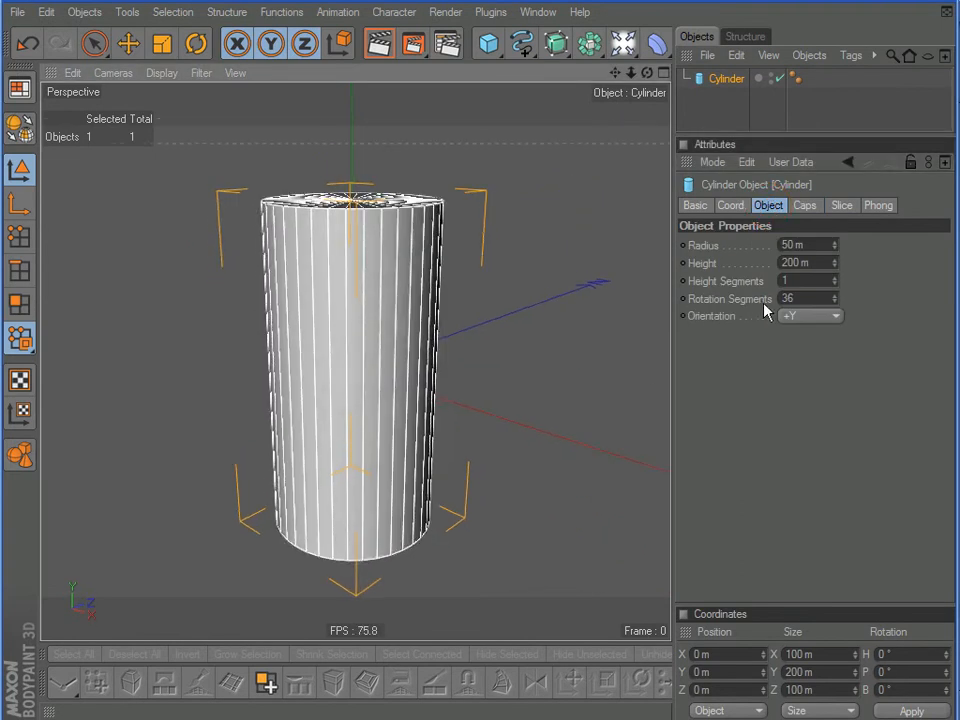
middle_click_drag(459, 366, 467, 350, "alt")
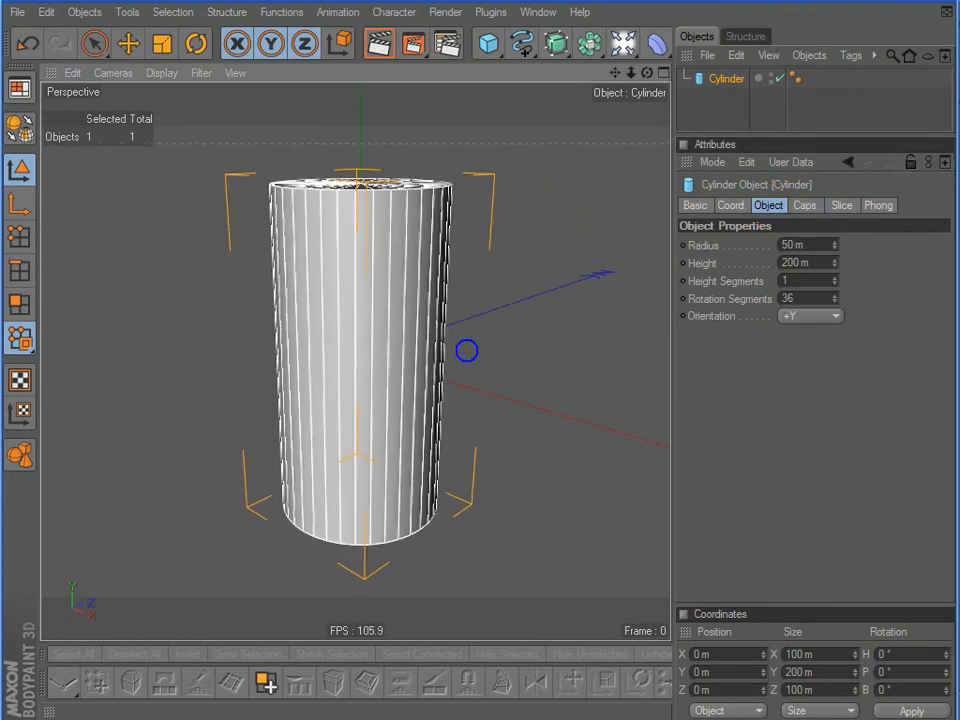
left_click(822, 282)
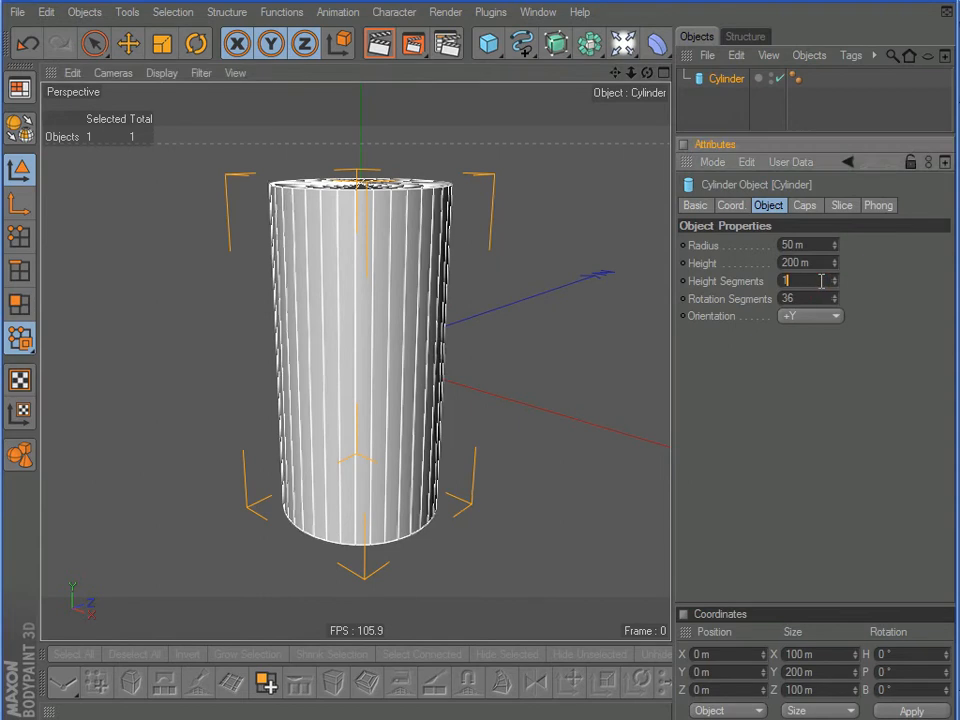
scroll(822, 281, "up", 3)
scroll(823, 281, "up", 1)
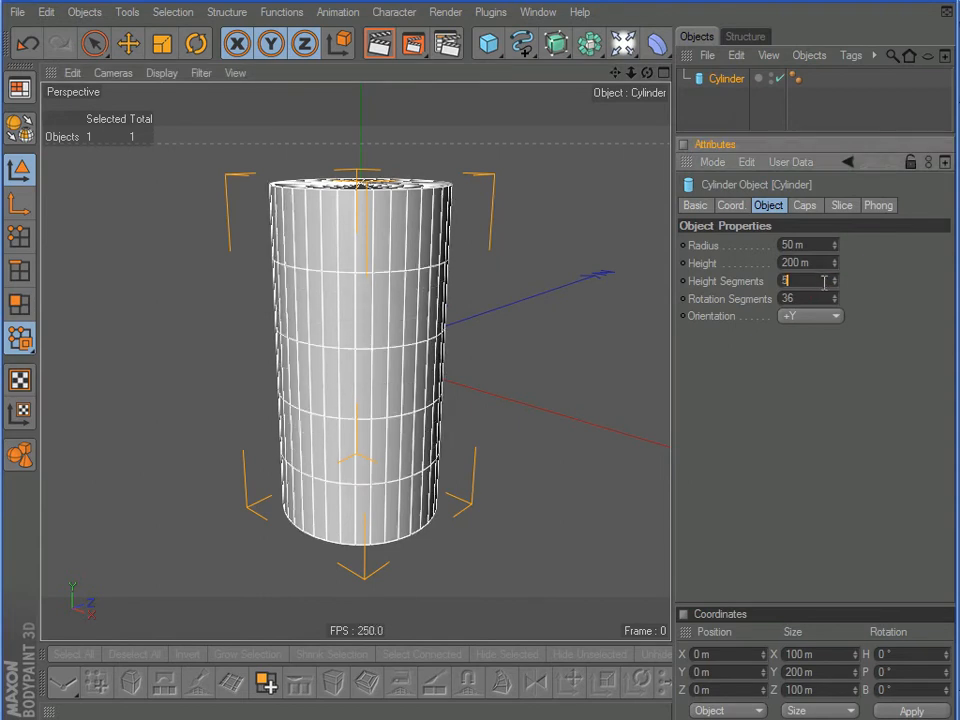
Reduce the cylinder's rotation segments to 12.
left_click_drag(835, 307, 802, 307)
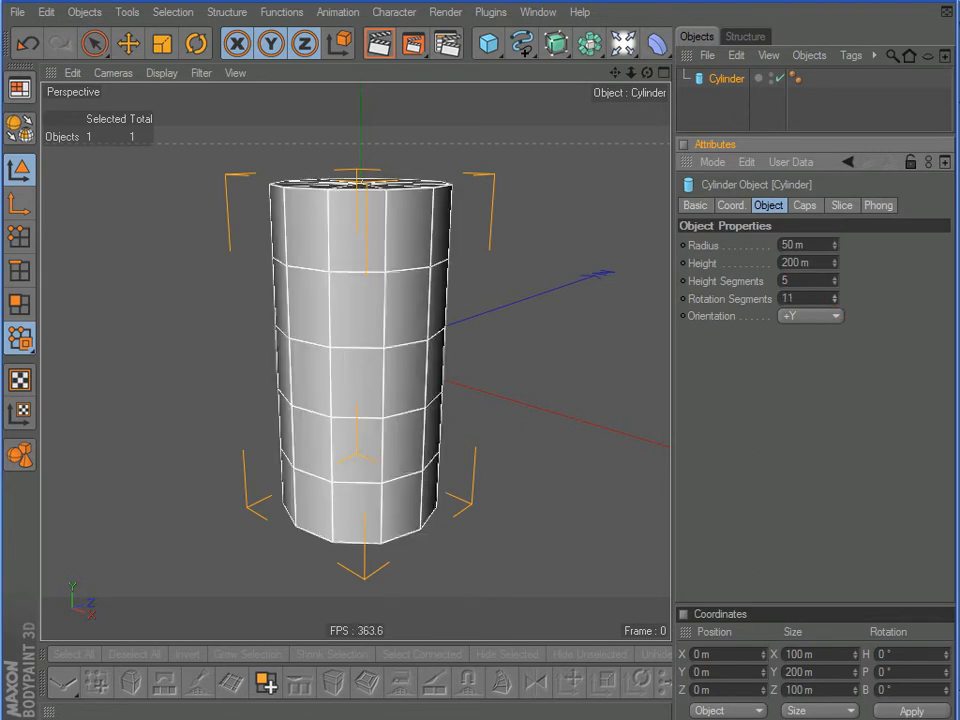
left_click(835, 296)
mouse_move(465, 351)
left_mouse_down("alt")
mouse_move(465, 372)
mouse_move(455, 368)
left_mouse_up("alt")
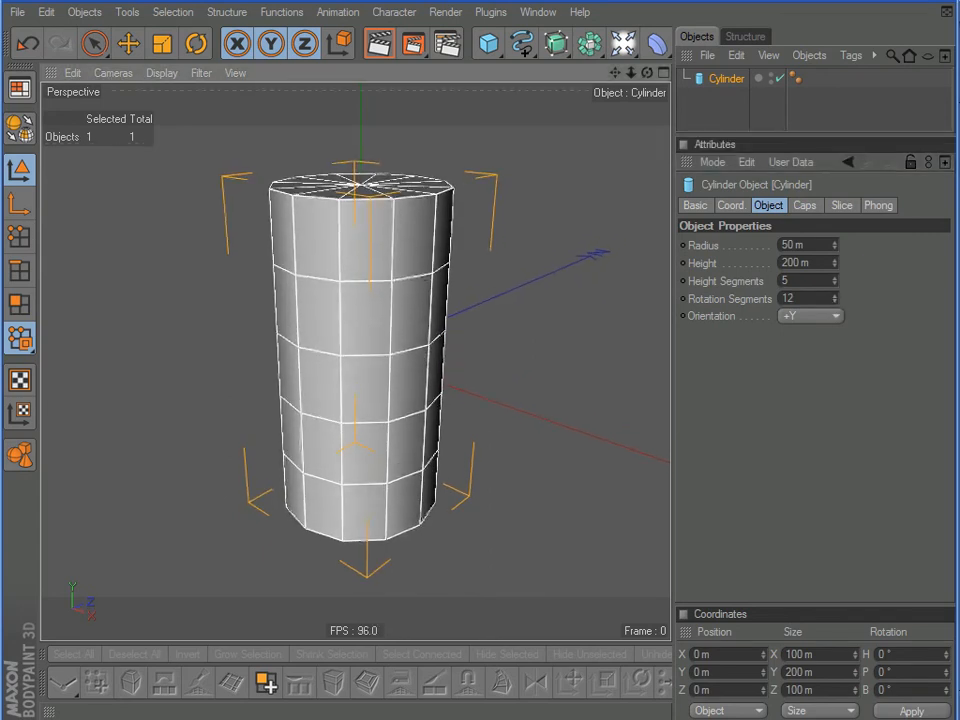
Try the +X, -Y, -Z and -X orientations on the cylinder and return it to +Y.
left_click(817, 323)
left_click(815, 333)
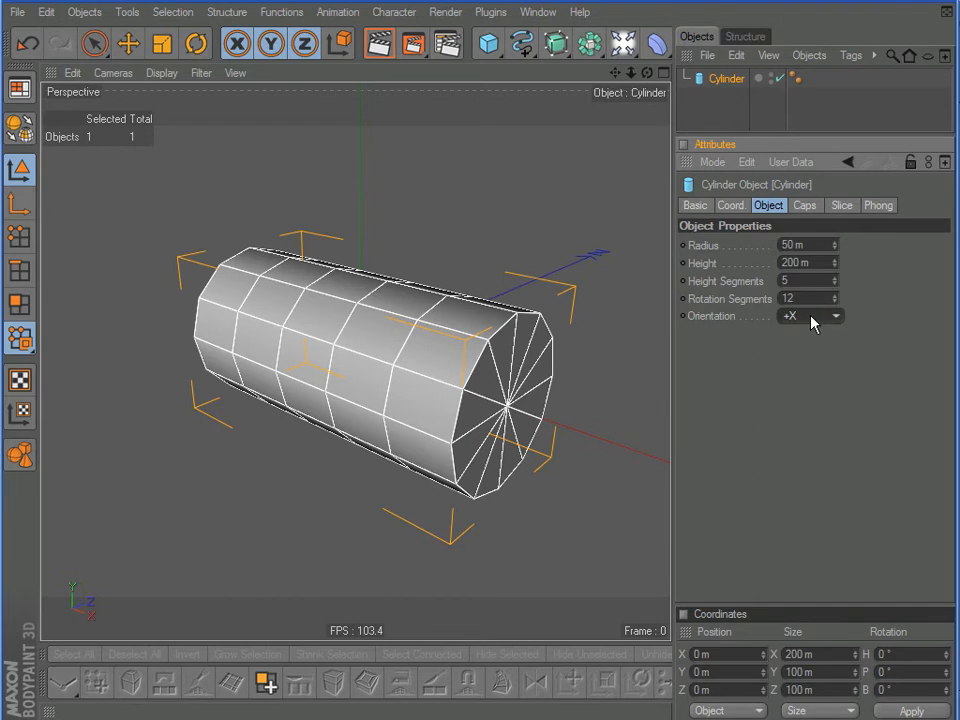
scroll(811, 318, "down", 1)
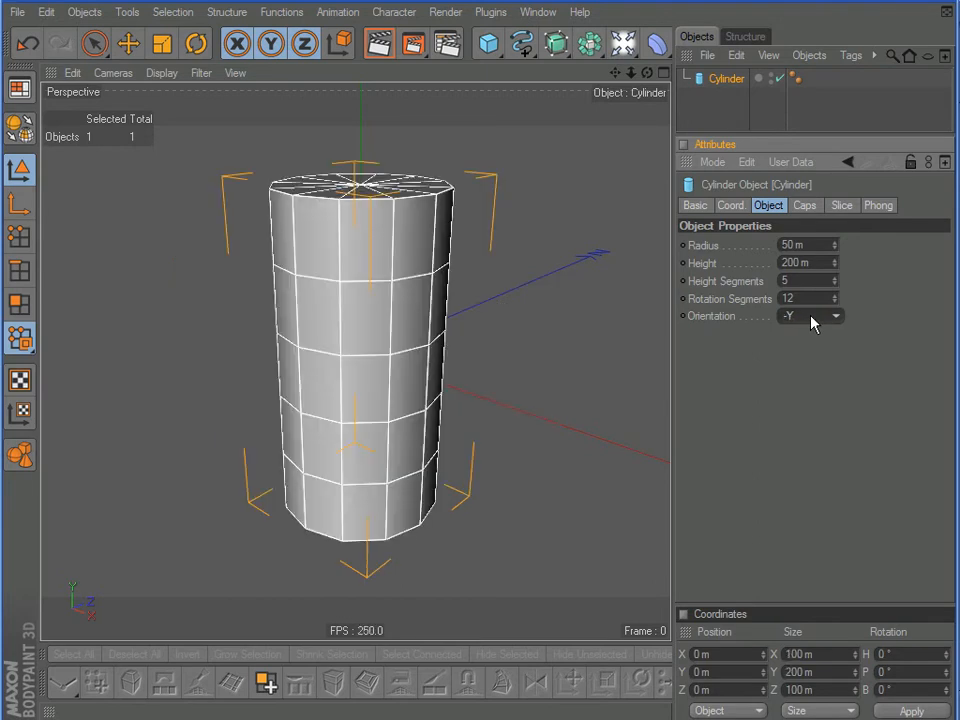
scroll(812, 321, "down", 1)
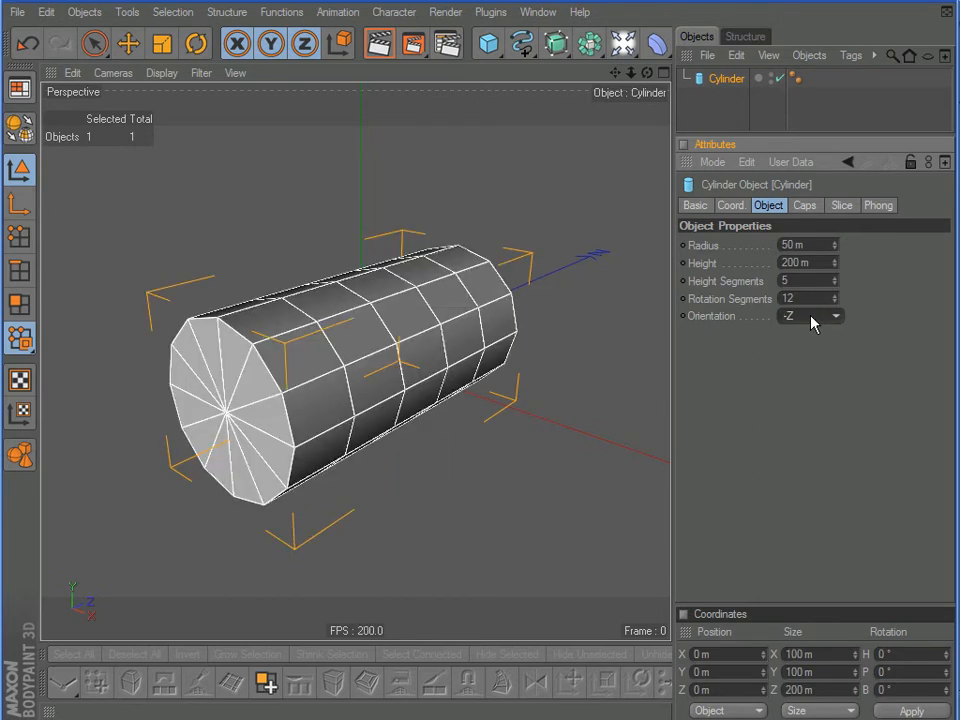
scroll(812, 321, "down", 1)
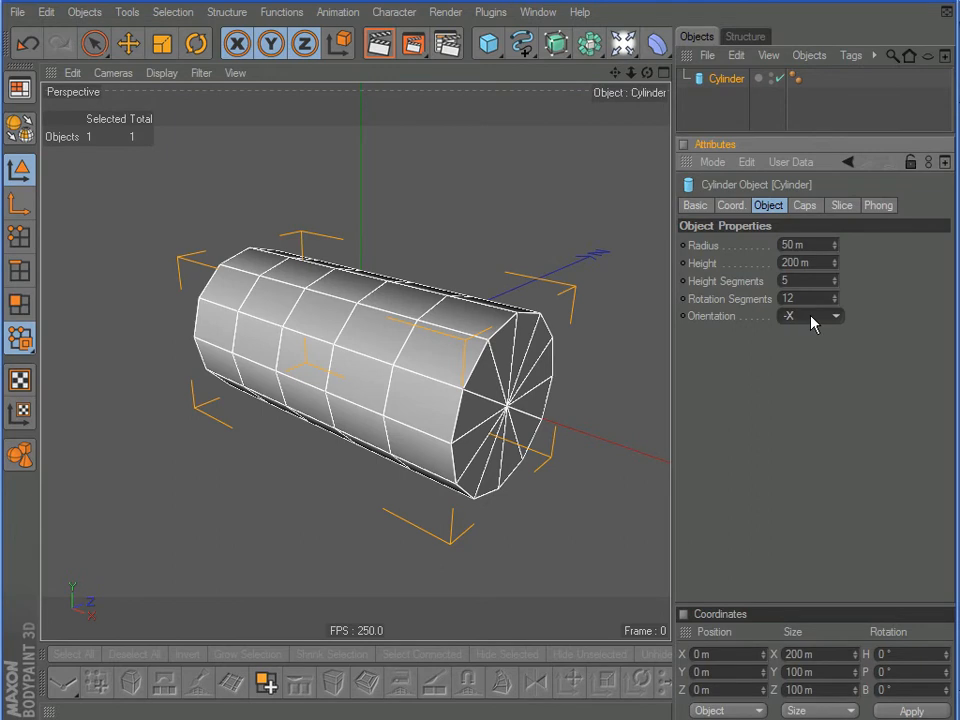
scroll(812, 321, "down", 1)
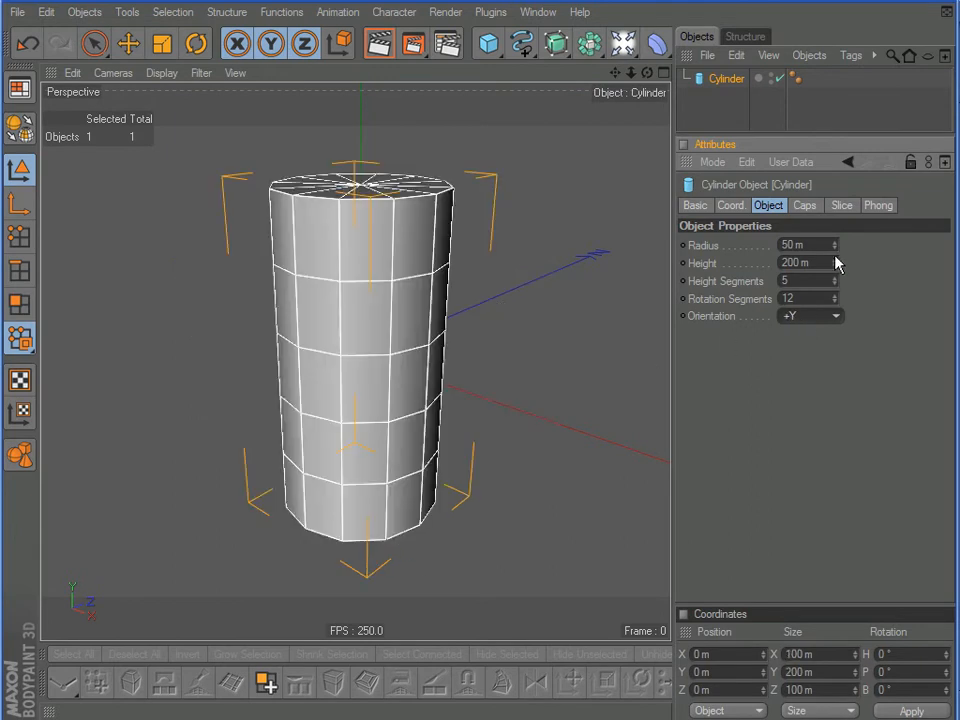
Set the cylinder's radius to 66 m and its height to 157 m.
left_click_drag(834, 245, 834, 385)
left_click_drag(260, 186, 264, 242, "alt")
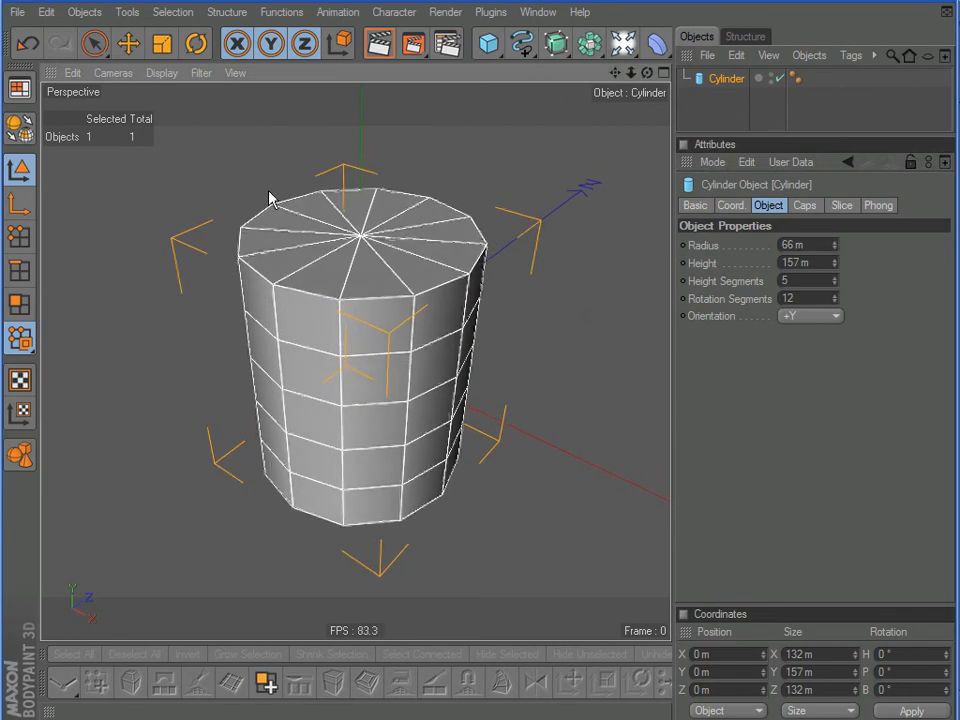
Convert the cylinder primitive to an editable polygon object with Live Selection active in polygon mode.
left_click(94, 43)
left_click(22, 306)
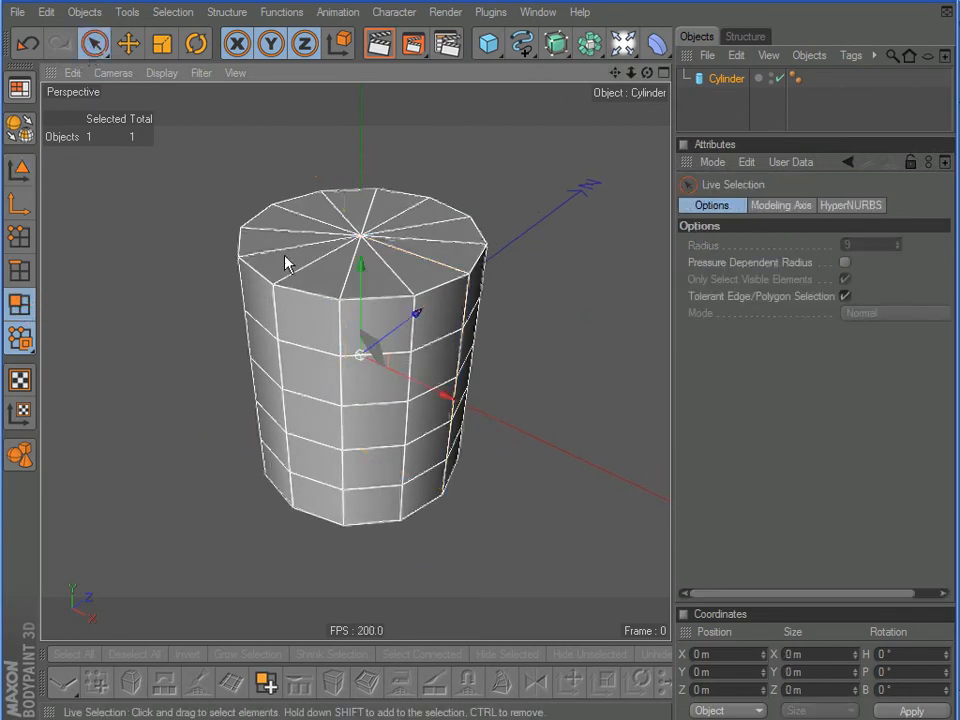
left_click(24, 127)
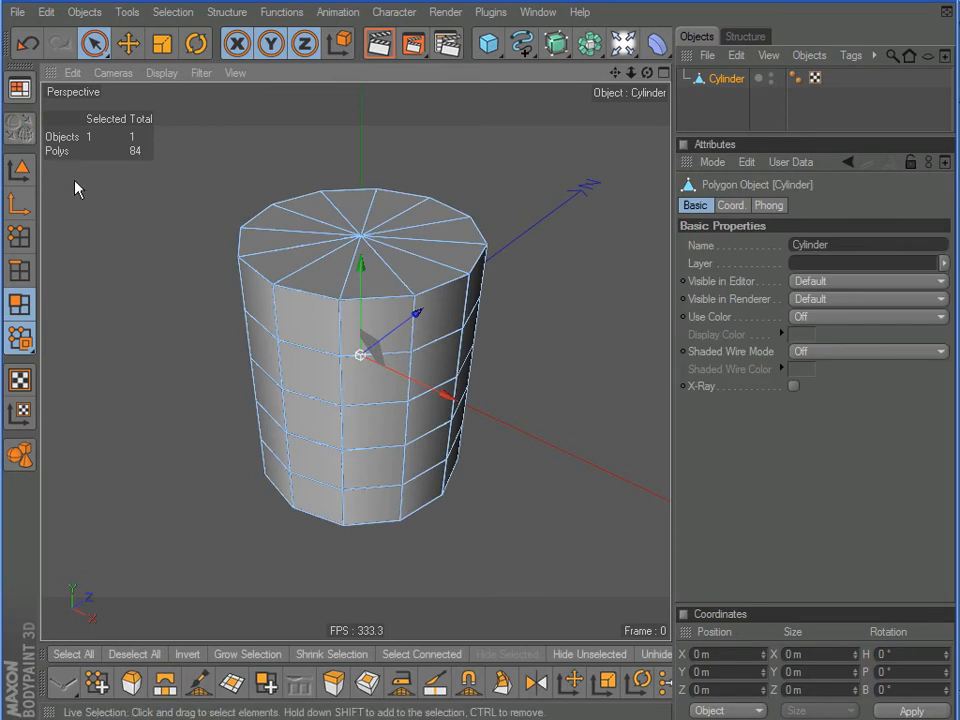
Paint-select all 12 triangular polygons of the cylinder's top cap.
mouse_move(467, 352)
left_mouse_down("alt")
mouse_move(465, 315)
mouse_move(469, 366)
left_mouse_up("alt")
mouse_move(333, 236)
left_mouse_down()
mouse_move(392, 257)
mouse_move(364, 214)
mouse_move(278, 276)
left_mouse_up()
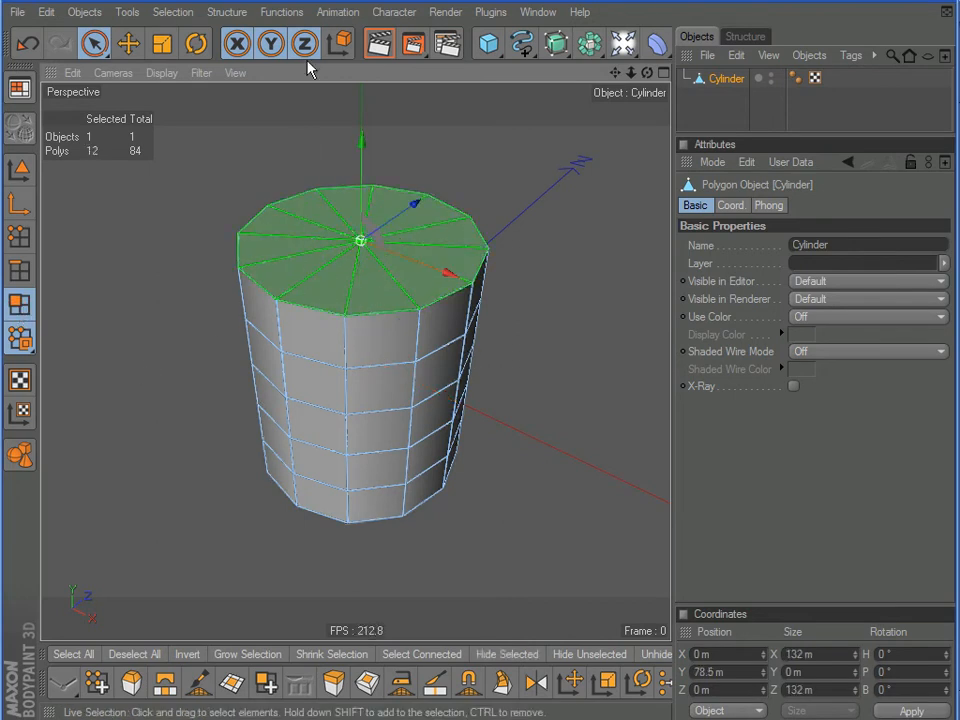
left_click_drag(136, 382, 204, 364, "alt")
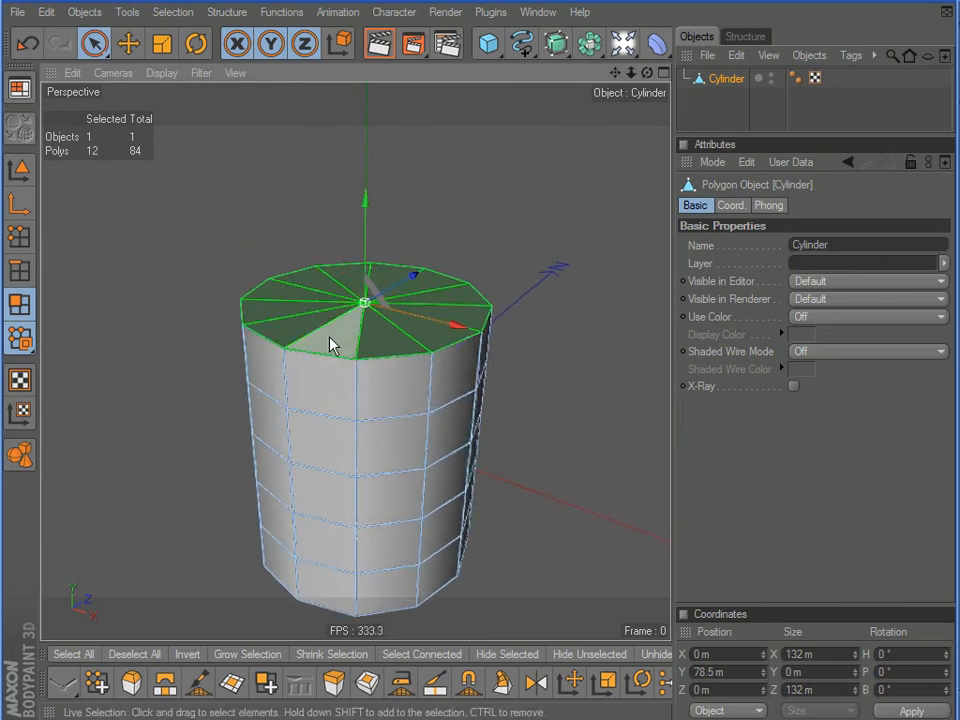
Lift the selected cap off the body to about Y 146.6 m, undo the move and clear the selection.
left_click_drag(189, 281, 190, 264, "alt")
left_click_drag(369, 204, 369, 204)
left_click_drag(366, 302, 349, 272)
left_click_drag(465, 351, 470, 378, "alt")
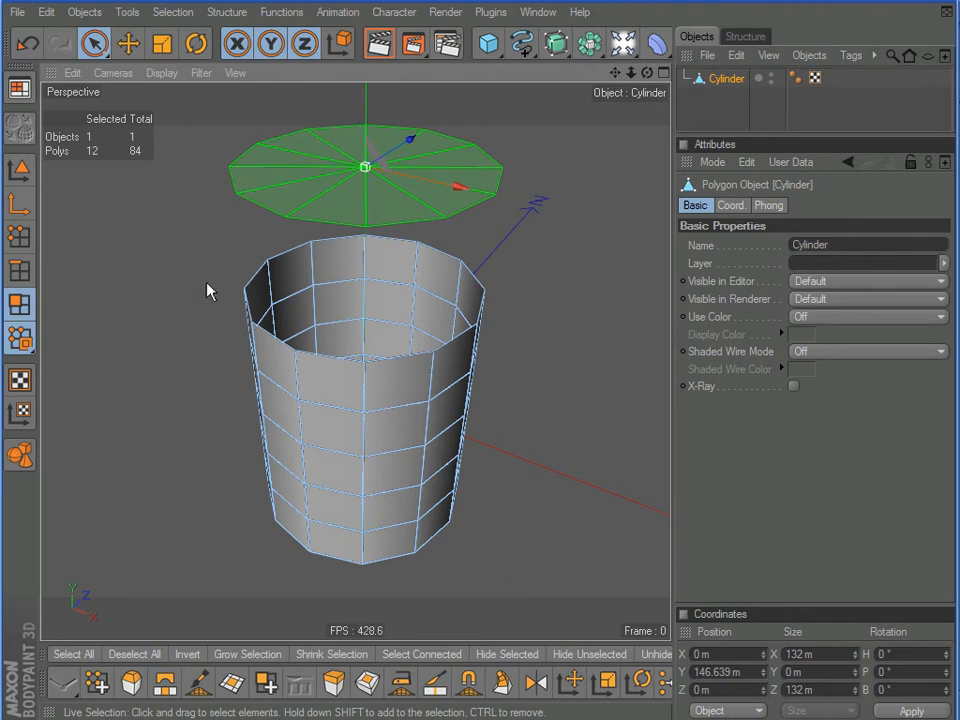
left_click(27, 43)
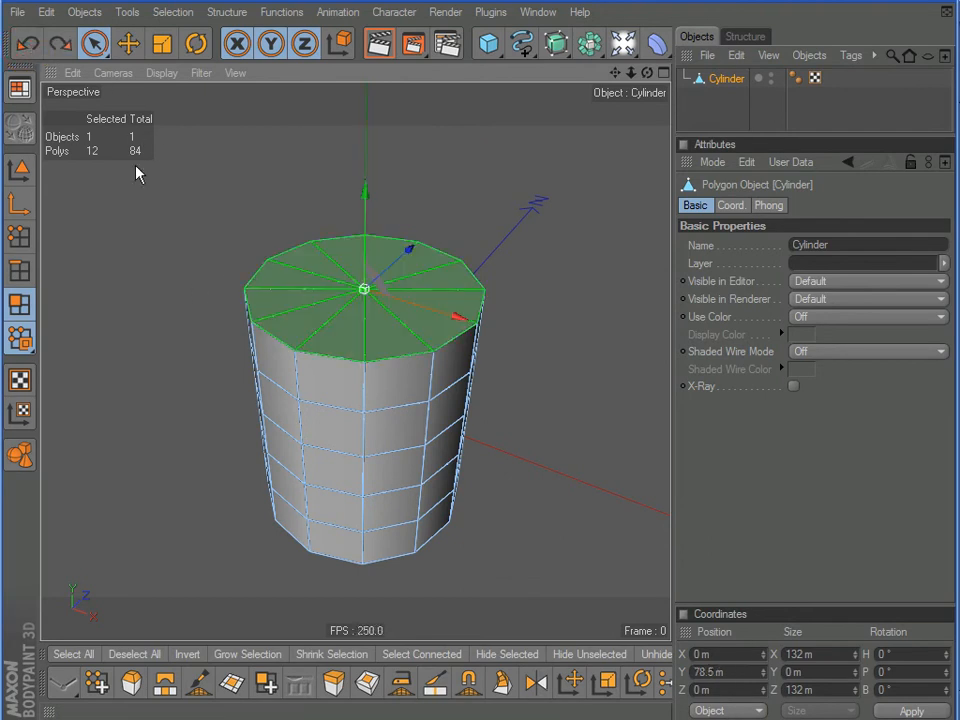
left_click(546, 206)
middle_click_drag(470, 364, 462, 332, "alt")
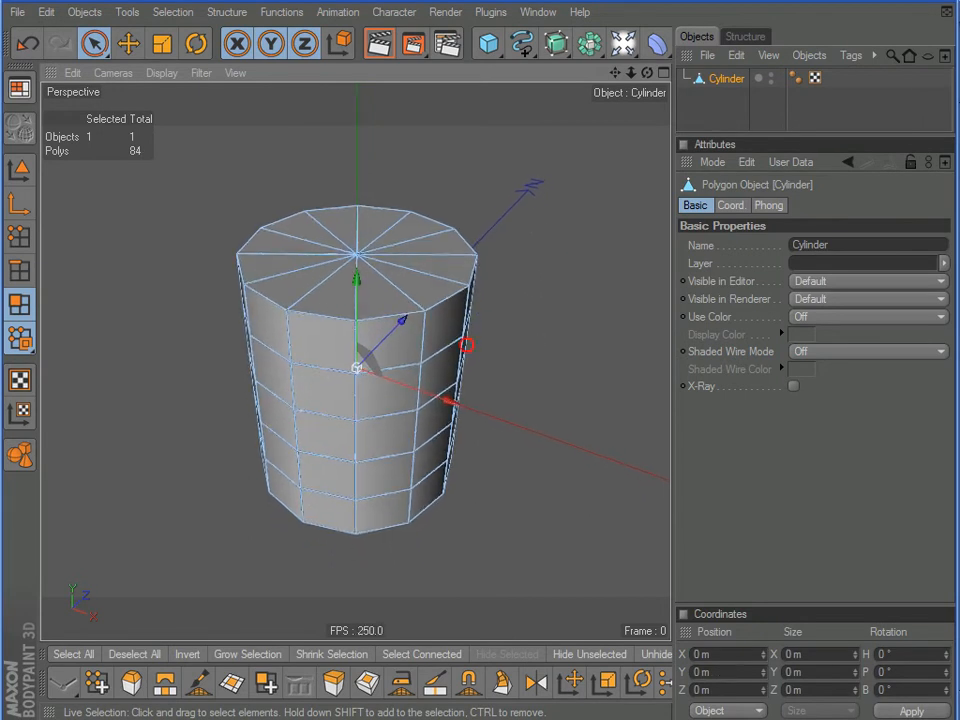
left_click_drag(531, 379, 534, 352, "alt")
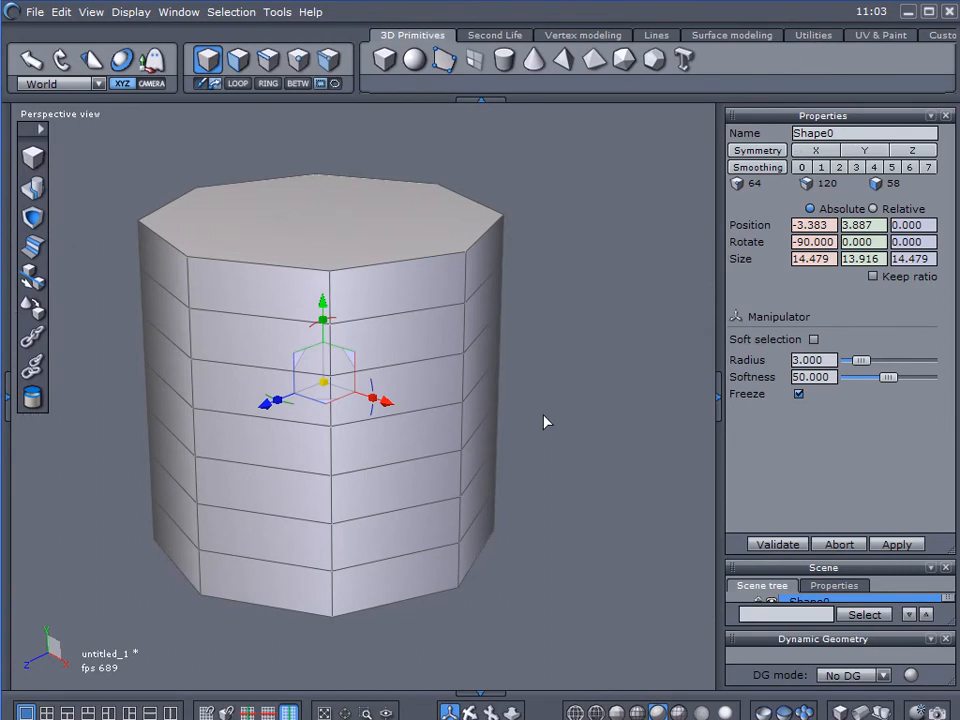
Switch to Hexagon, detach the cylinder's top face from its body in face mode and move it straight up.
middle_click_drag(467, 396, 540, 371)
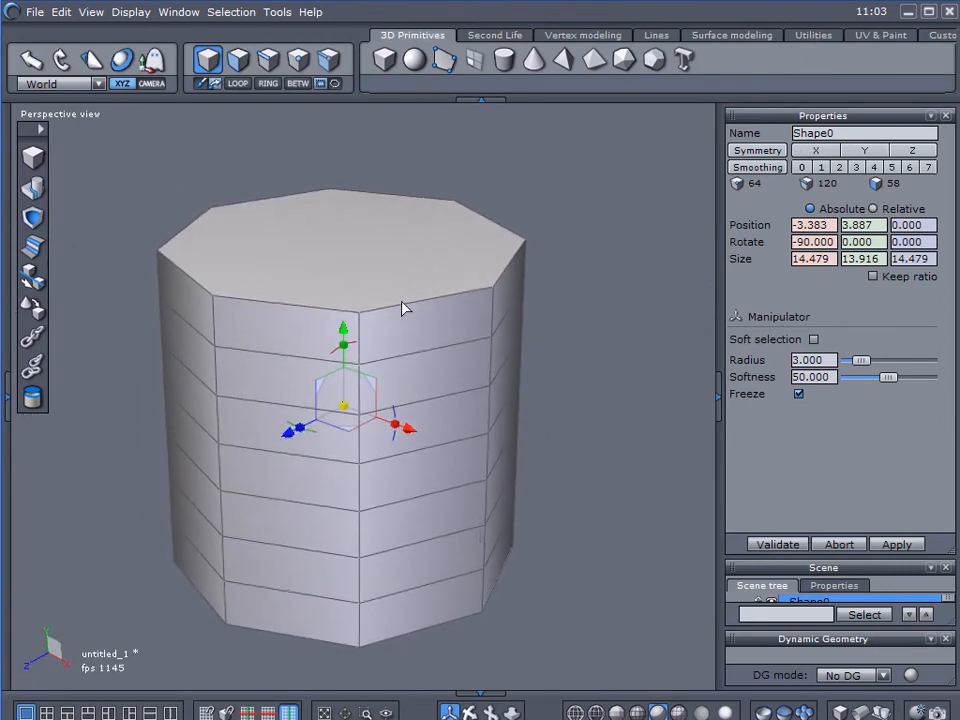
left_click(232, 60)
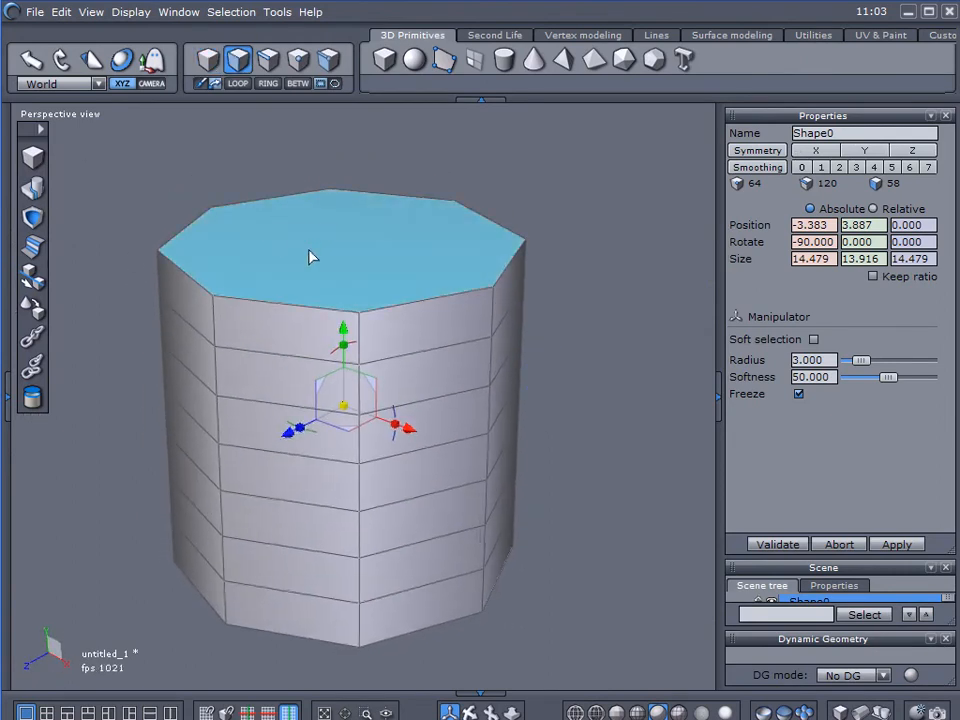
left_click(298, 231)
left_click(617, 32)
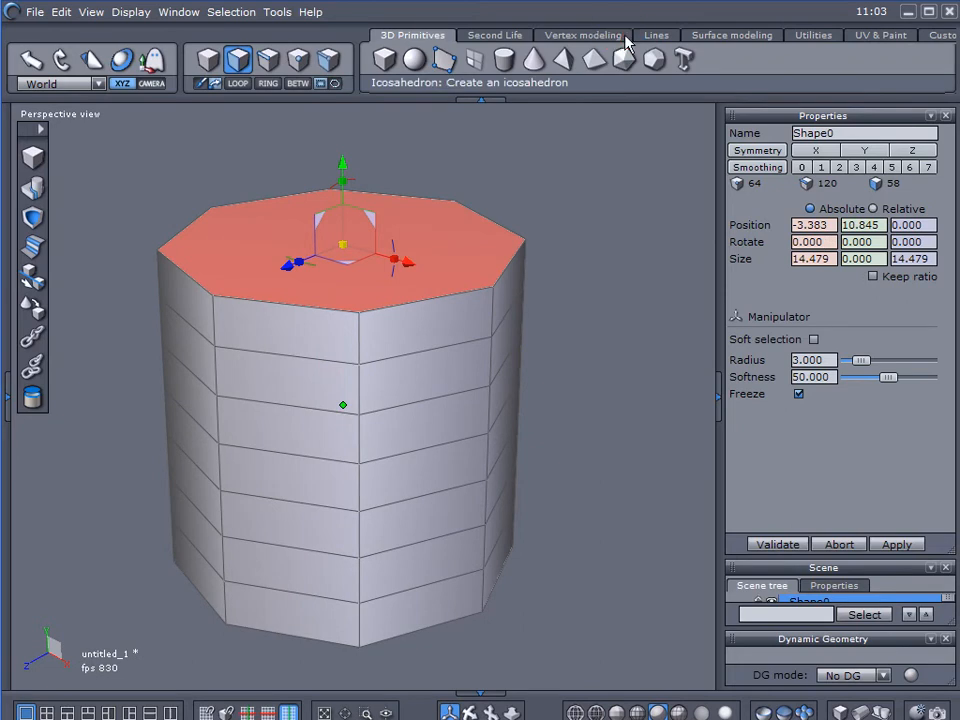
left_click(781, 58)
left_click(137, 197)
left_click(276, 234)
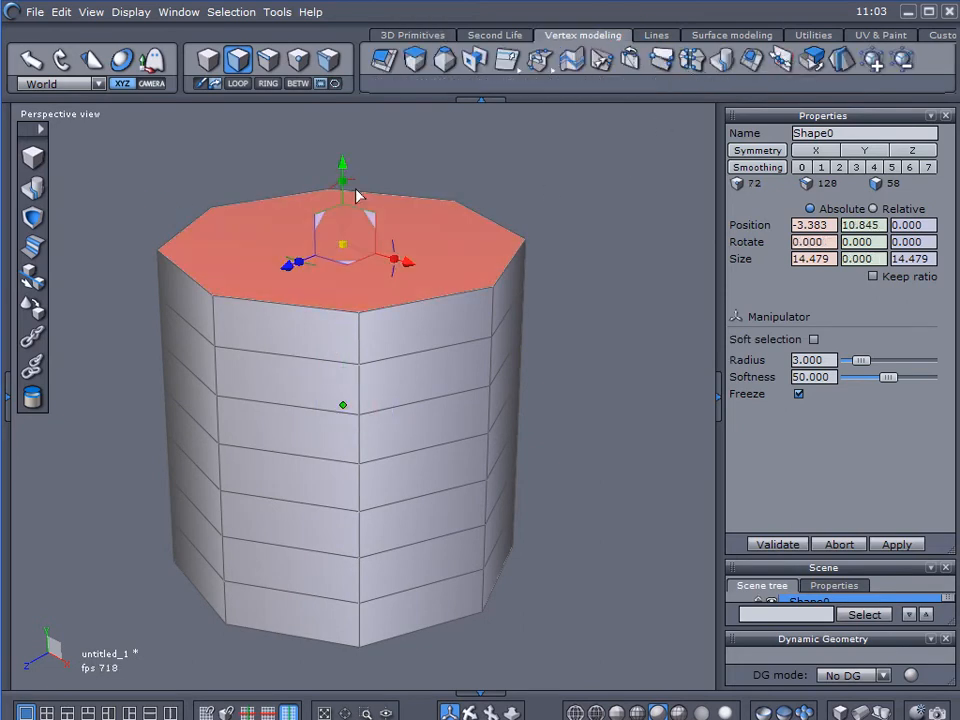
left_click_drag(346, 163, 342, 106)
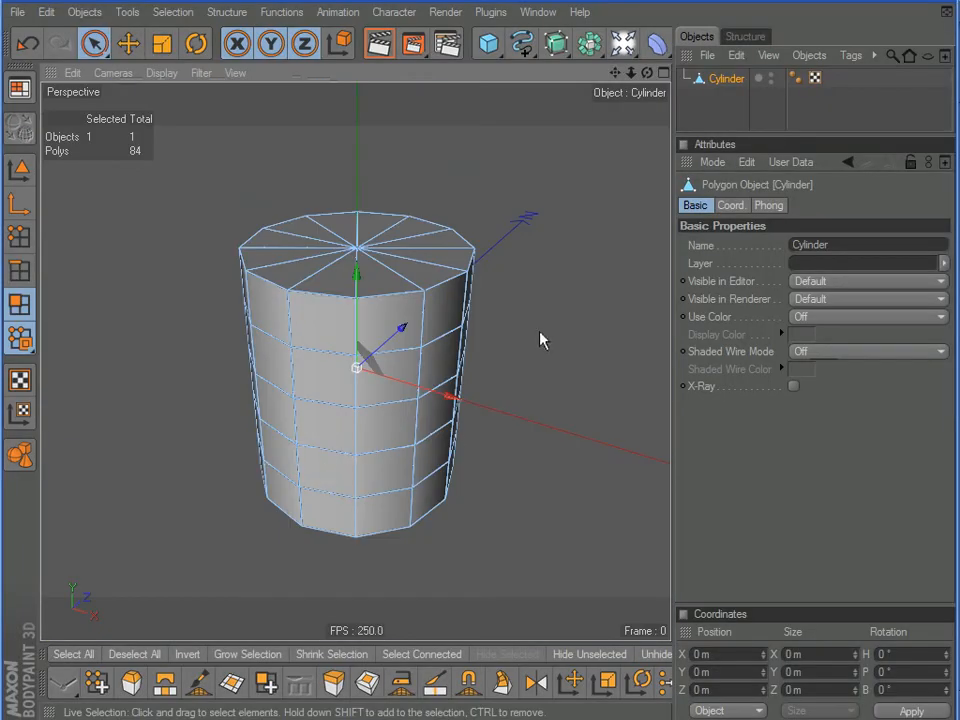
Switch back to BodyPaint 3D and paint-select the 12 triangular polygons of the cylinder's top cap.
middle_click_drag(540, 332, 531, 309, "alt")
left_click_drag(546, 329, 546, 340, "alt")
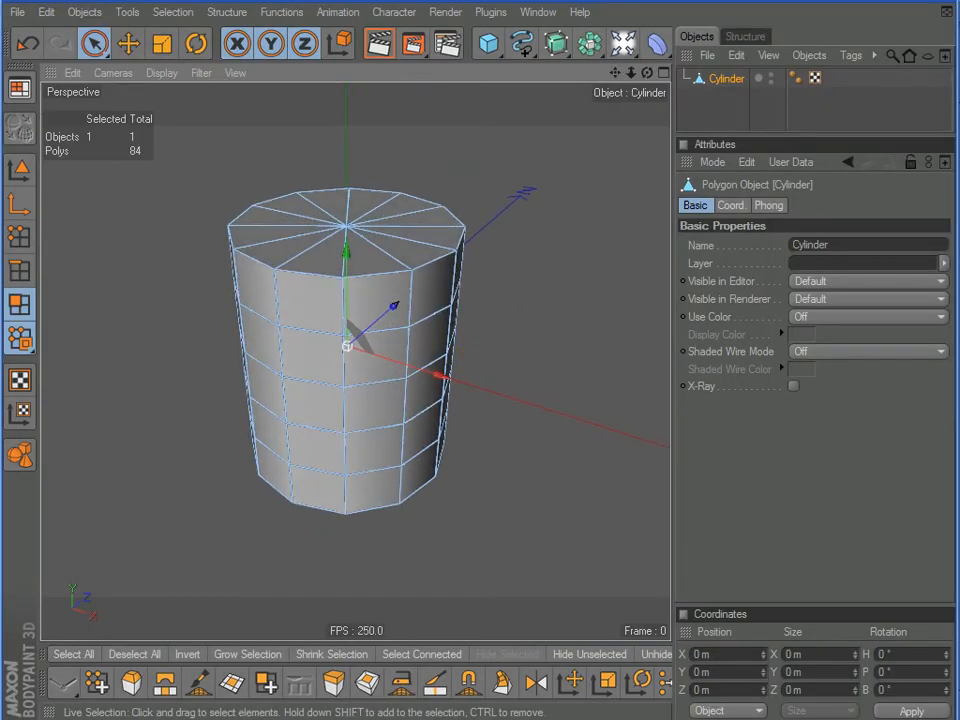
mouse_move(336, 205)
left_mouse_down()
mouse_move(321, 204)
mouse_move(342, 254)
mouse_move(375, 214)
mouse_move(380, 222)
left_mouse_up()
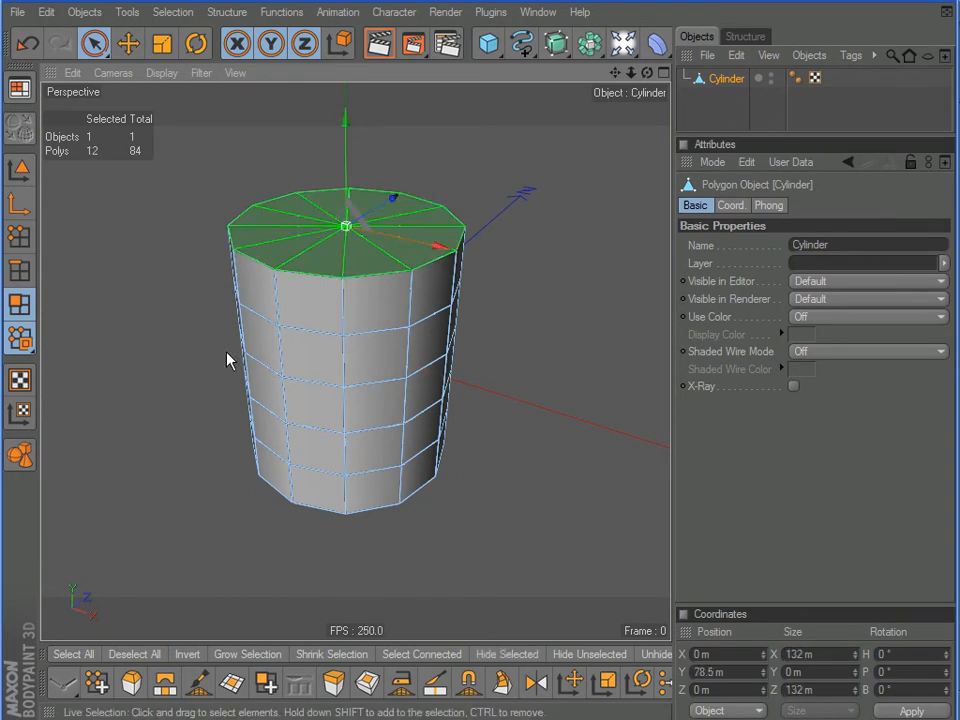
Clear the cap selection and, in point mode, optimize the cylinder's polygons, unused points and points with a tolerance of 0.01 m.
left_click(120, 292)
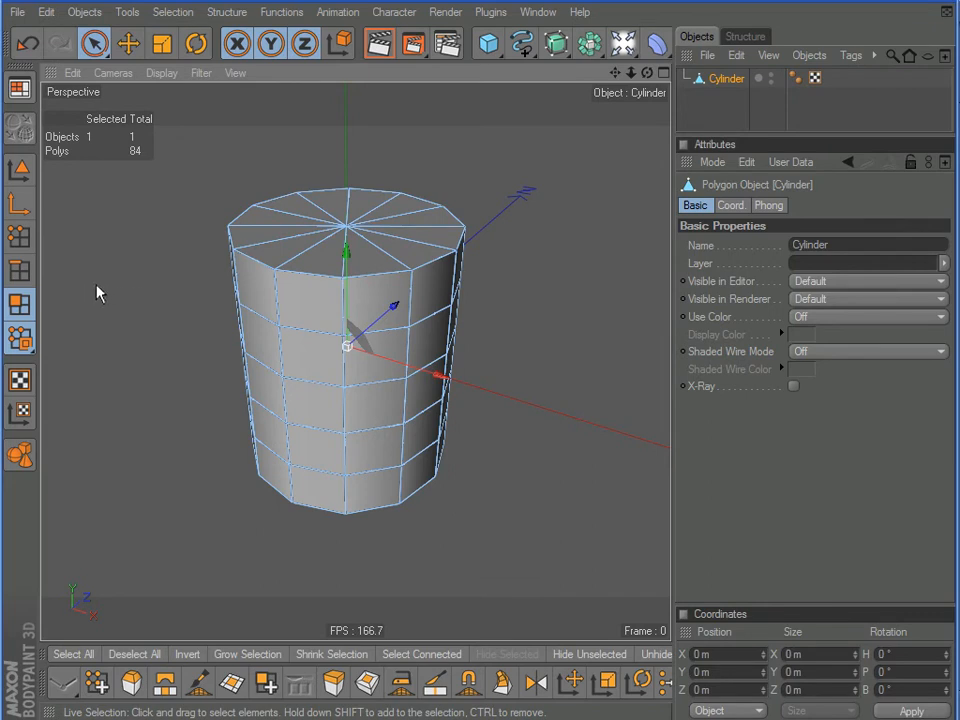
left_click(19, 236)
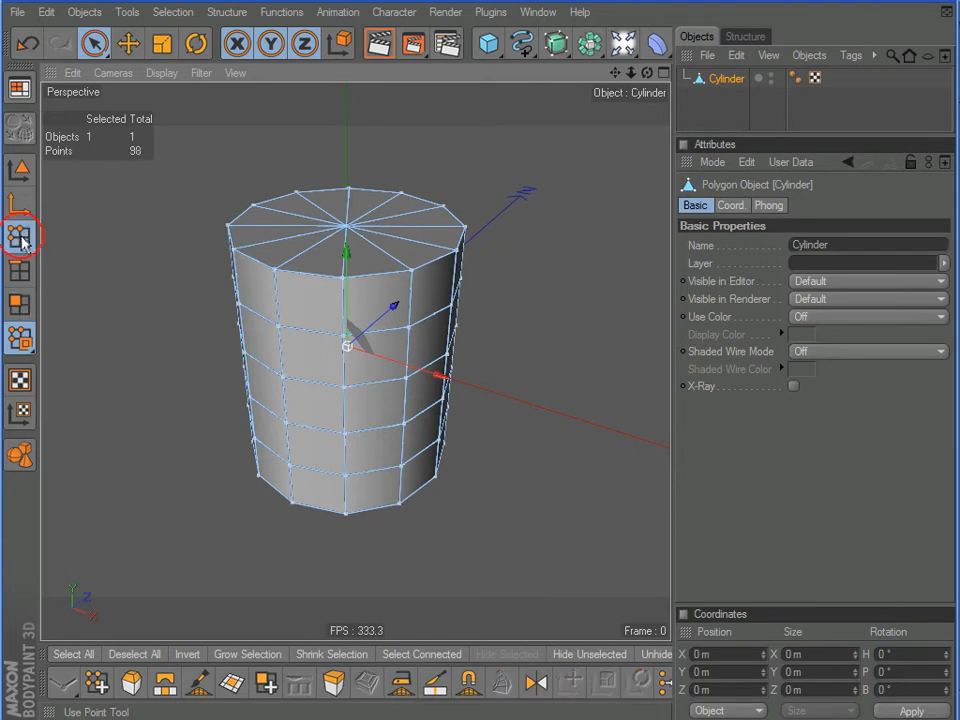
left_click(99, 264)
left_click(114, 265)
left_click(111, 286)
right_click(110, 271)
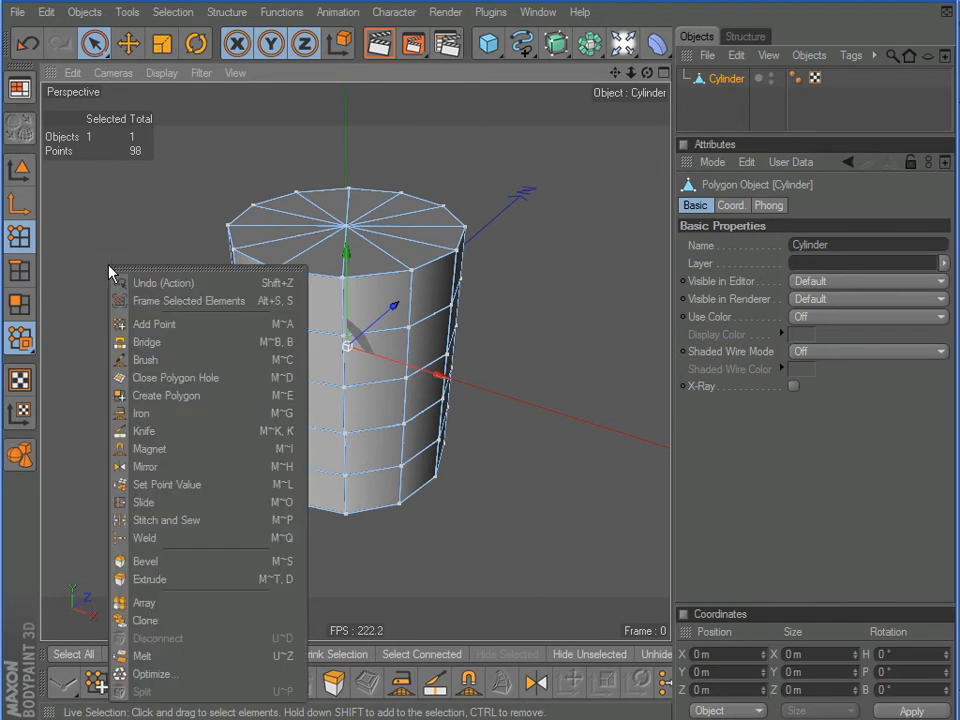
left_click(146, 675)
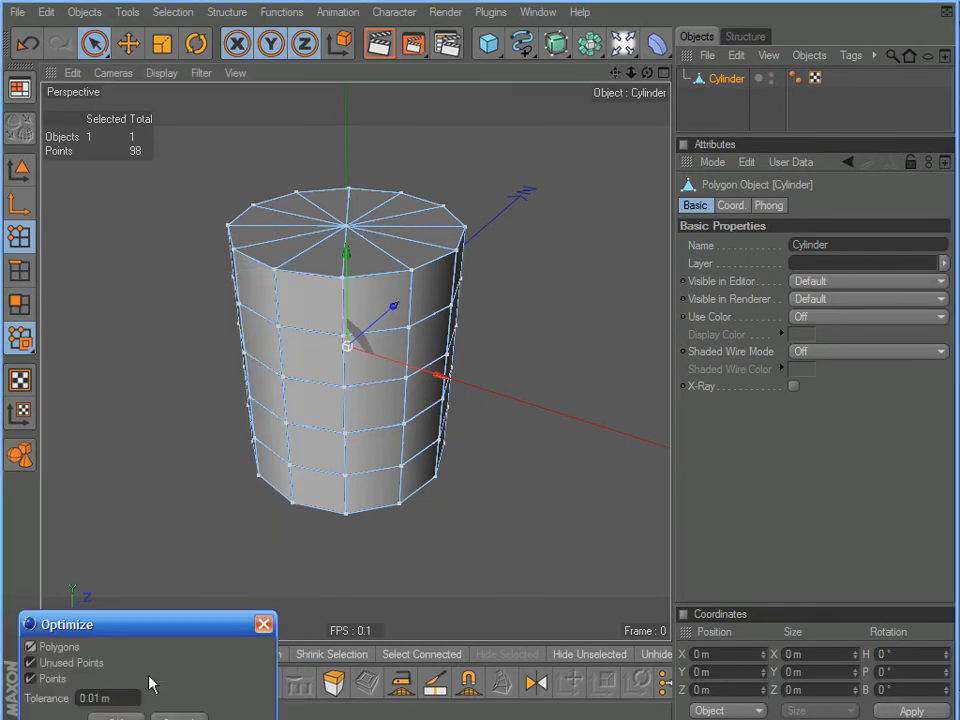
left_click_drag(150, 630, 199, 213)
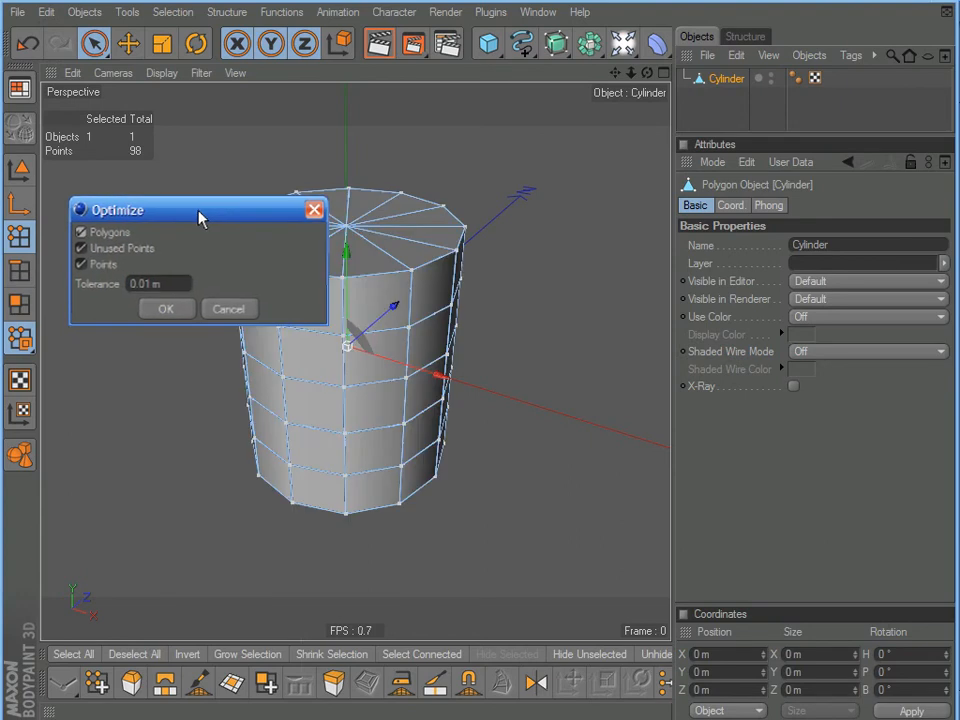
left_click(82, 265)
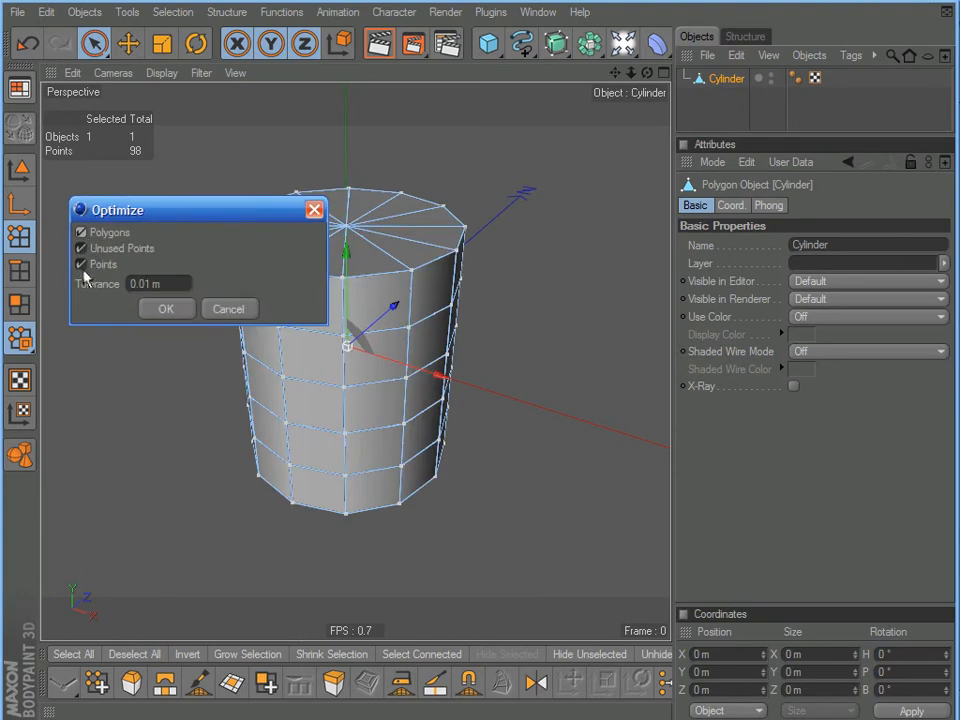
left_click(166, 310)
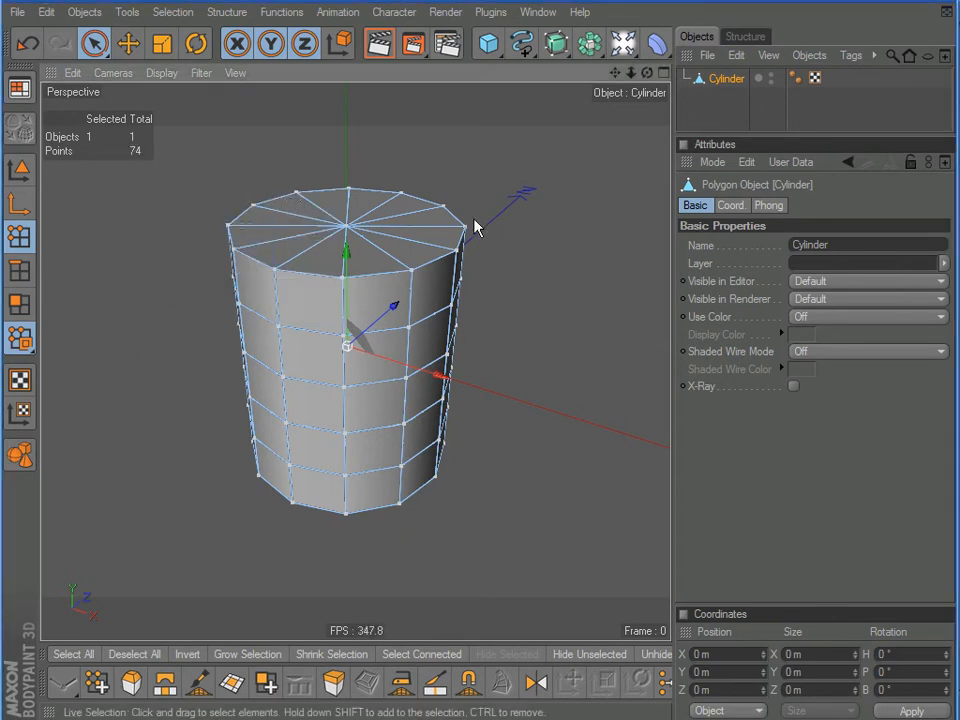
Paint-select the cylinder's 12 top-cap polygons, raise them straight up to about Y 177.8 m and clear the selection.
left_click(19, 304)
mouse_move(360, 225)
left_mouse_down()
mouse_move(318, 252)
mouse_move(363, 219)
left_mouse_up()
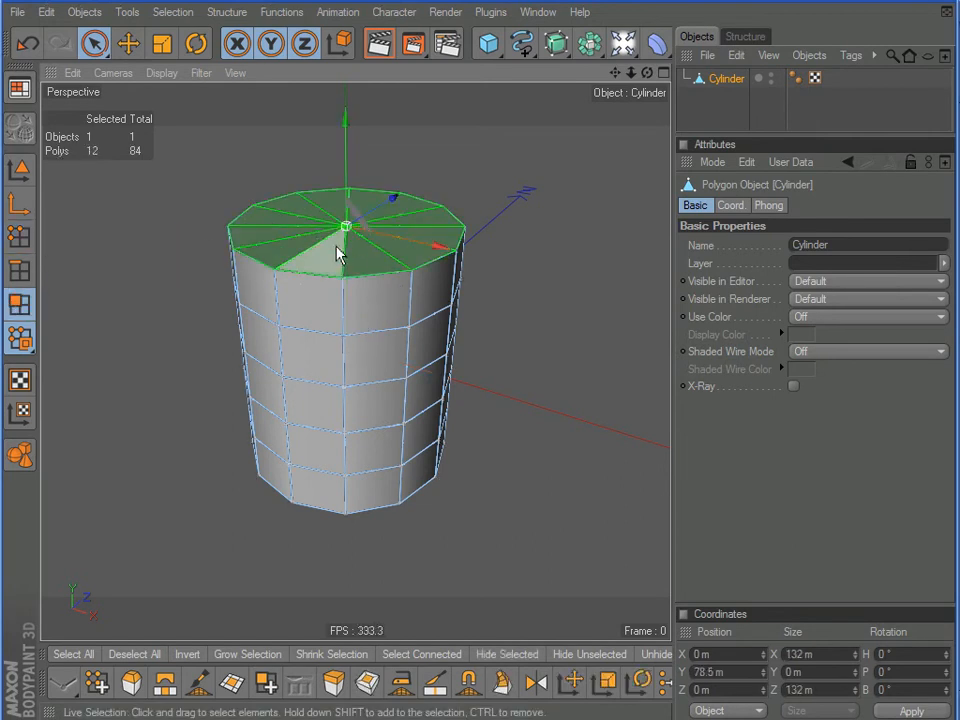
middle_click_drag(467, 349, 462, 457, "alt")
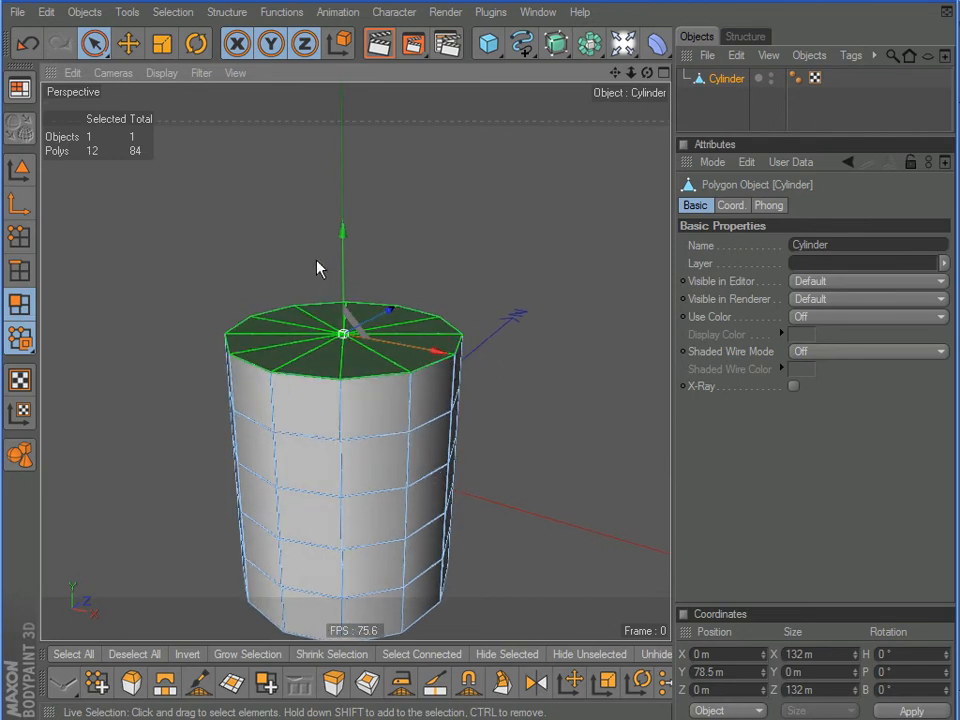
left_click_drag(341, 231, 341, 44)
left_click_drag(469, 334, 463, 135, "alt")
left_click_drag(376, 583, 398, 615, "alt")
middle_click_drag(475, 136, 475, 258, "alt")
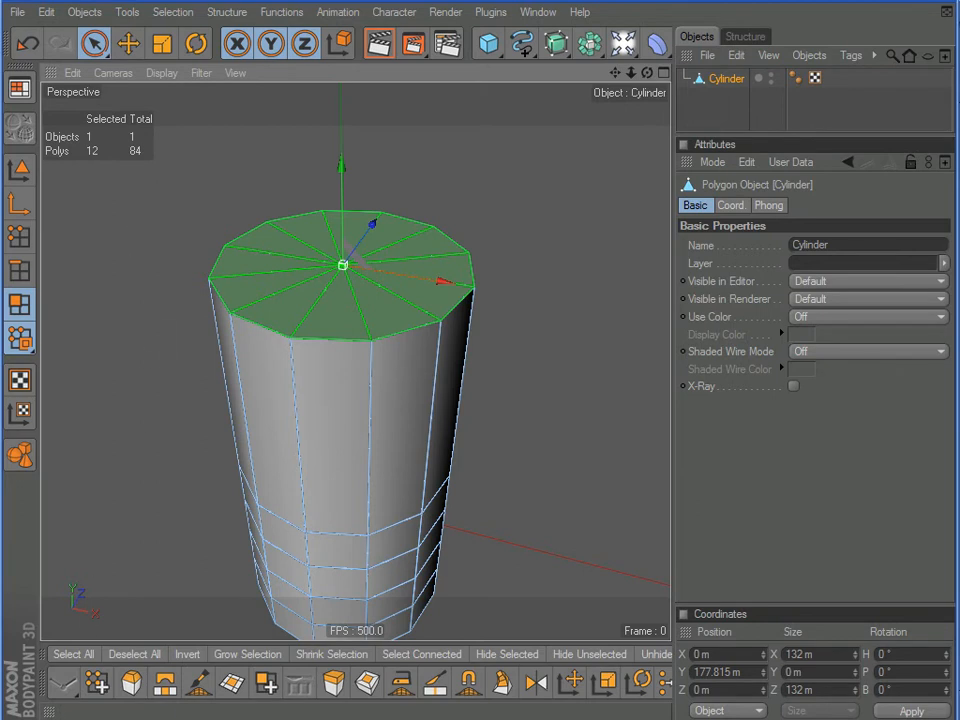
left_click(521, 365)
left_click_drag(500, 458, 553, 360, "alt")
middle_click_drag(580, 284, 576, 330, "alt")
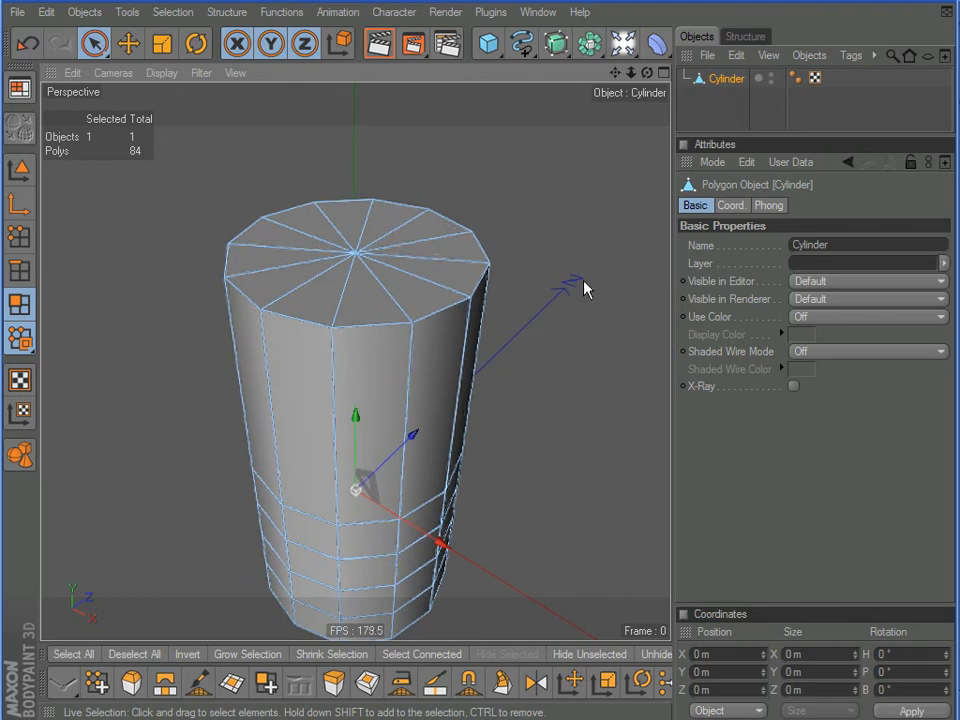
mouse_move(467, 337)
left_mouse_down("alt")
mouse_move(467, 349)
mouse_move(460, 341)
left_mouse_up("alt")
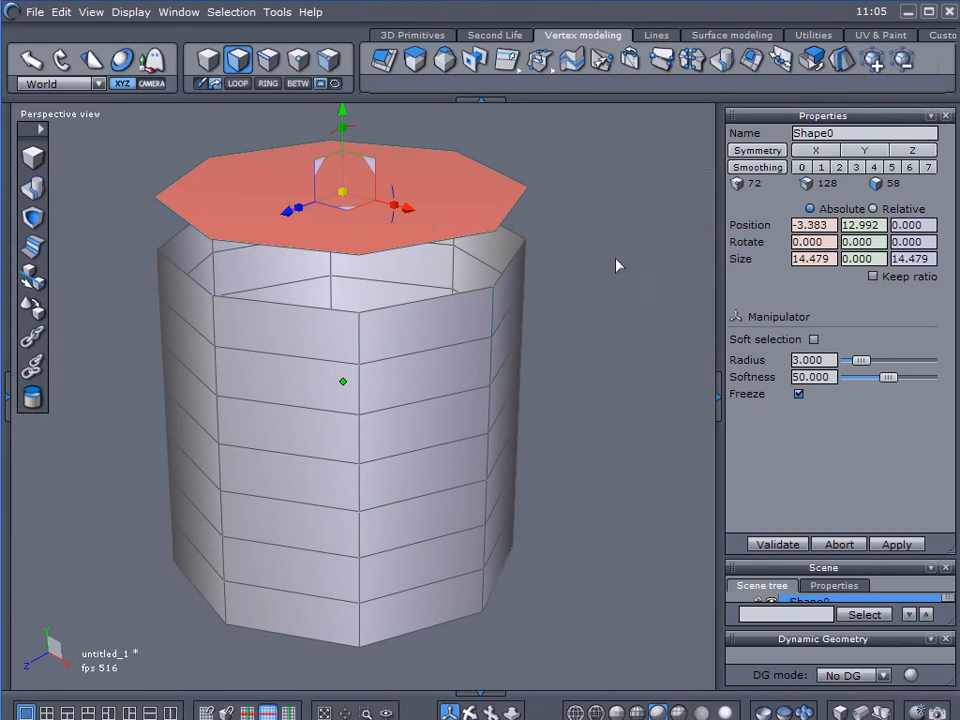
Switch to Hexagon, return to object selection mode and delete the cylinder with the detached cap from the scene.
left_click(207, 59)
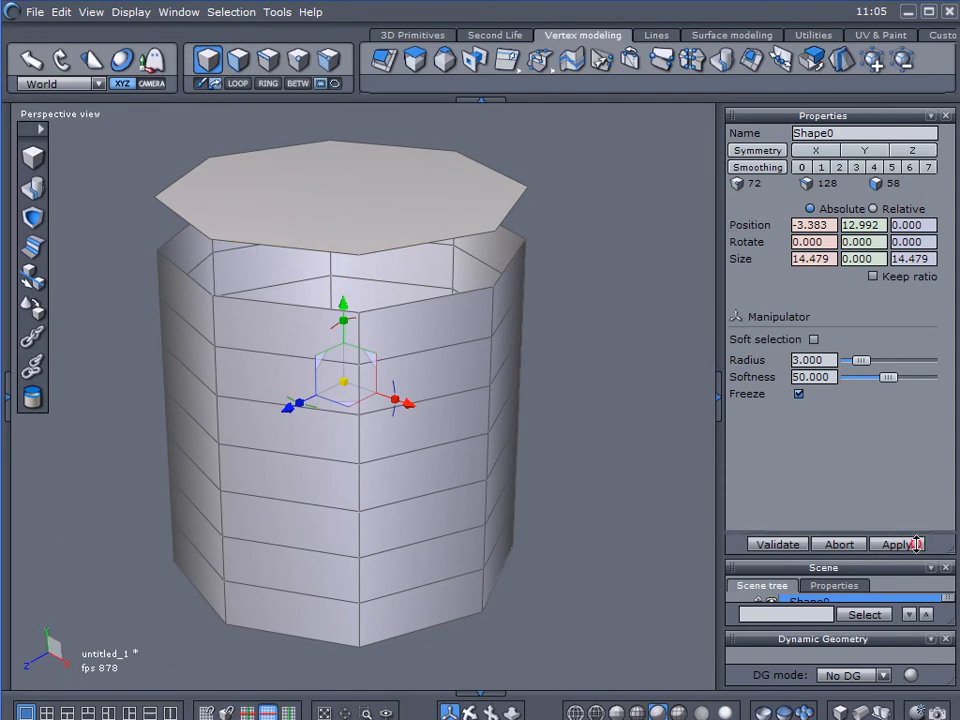
left_click_drag(917, 556, 889, 378)
left_click(778, 452)
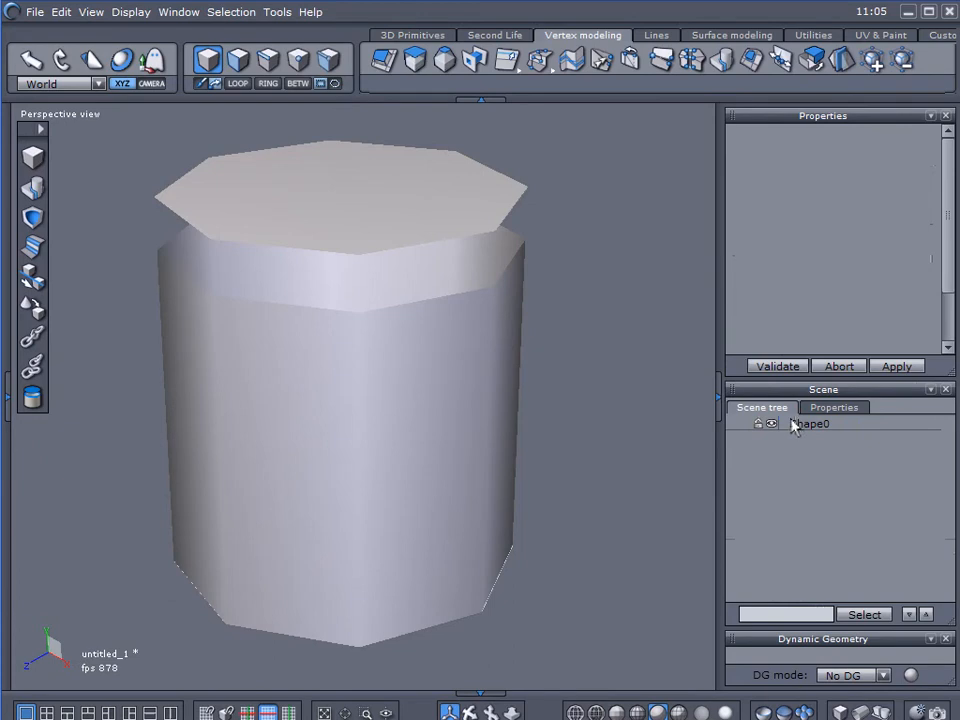
left_click(795, 426)
key("Delete")
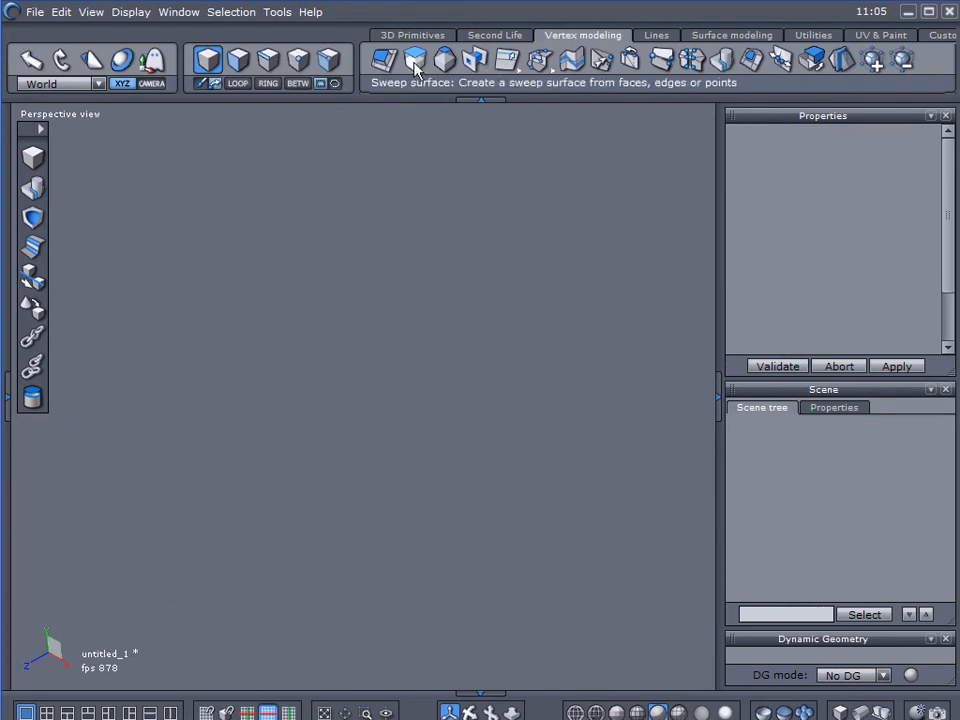
Create a cube primitive about 8.5 units on each side in the empty scene.
left_click(210, 62)
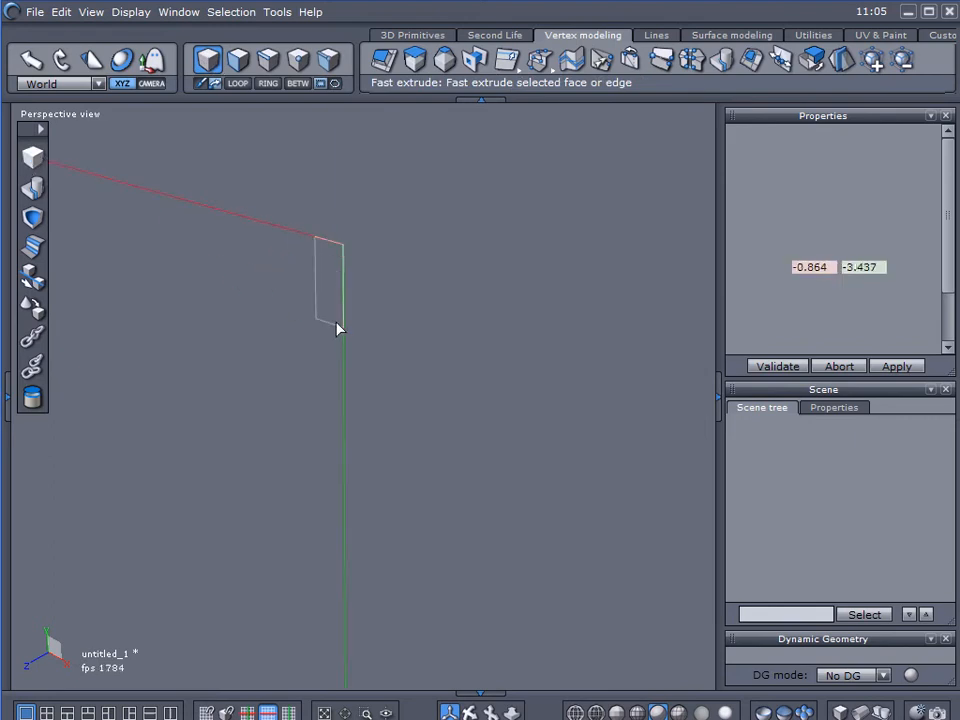
left_click(364, 431)
left_click(543, 410)
right_click_drag(510, 439, 198, 332)
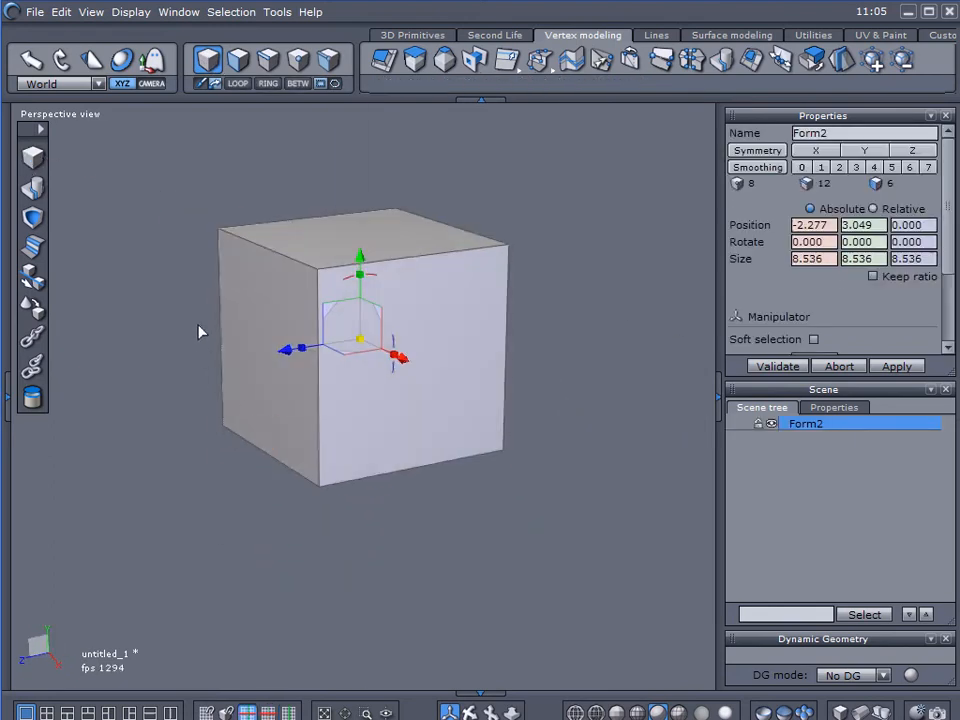
right_click_drag(536, 361, 136, 378)
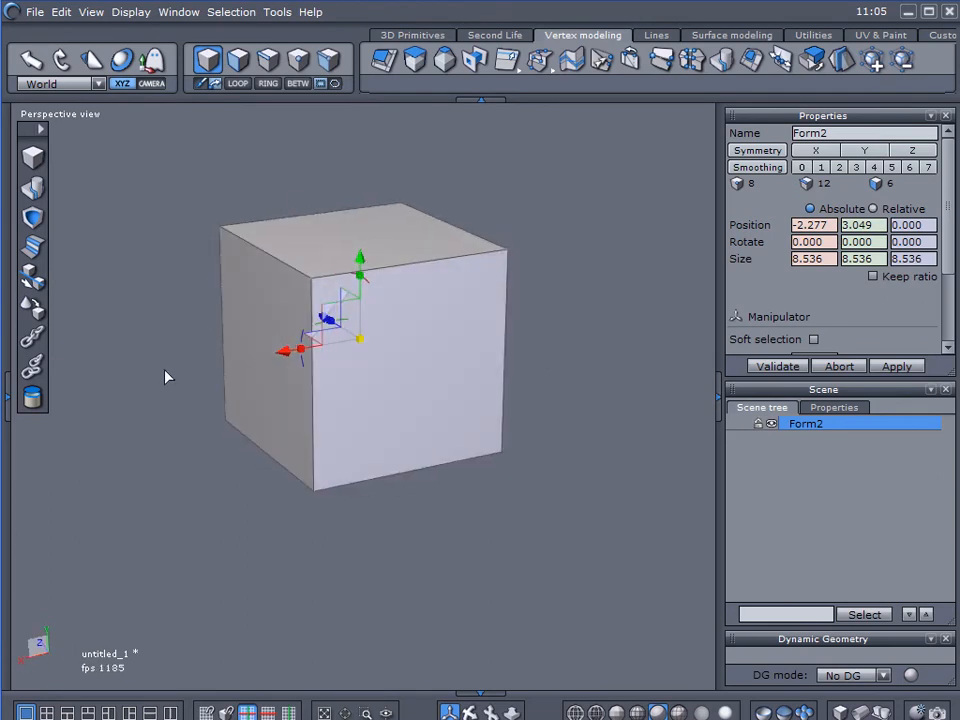
right_click_drag(249, 405, 650, 421)
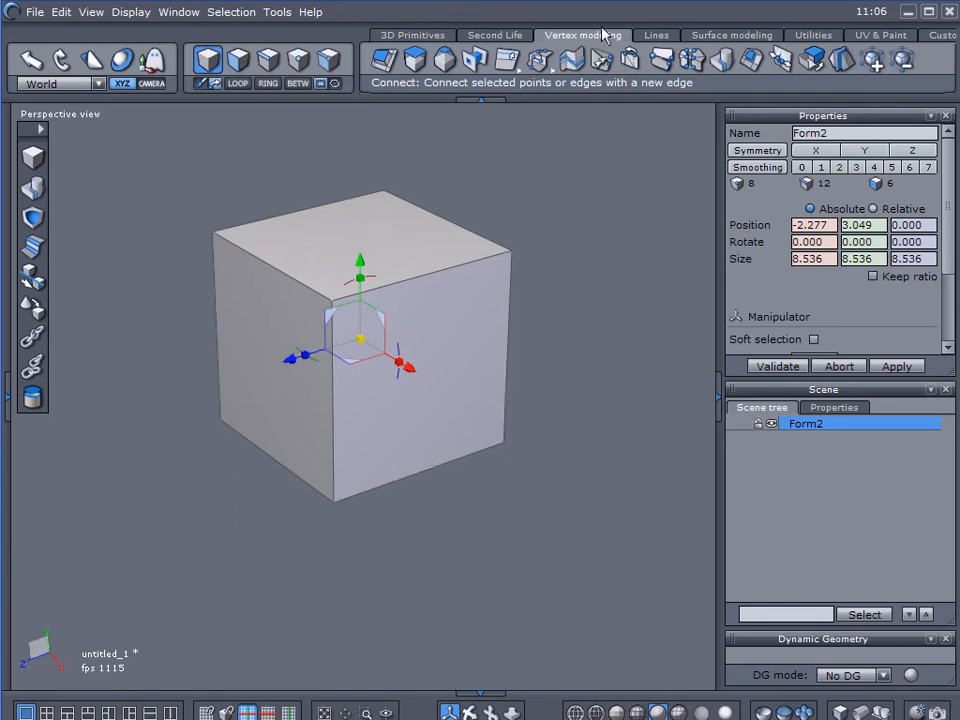
Tessellate the cube all the way around with an edge loop at the middle of its vertical edges, then validate.
left_click(540, 66)
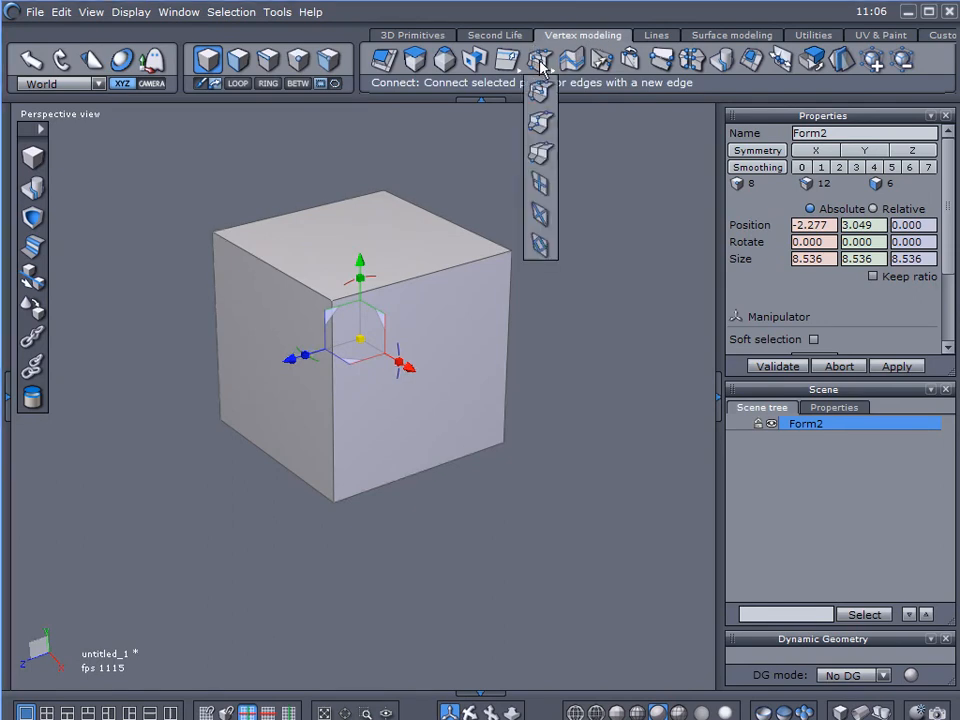
left_click(540, 153)
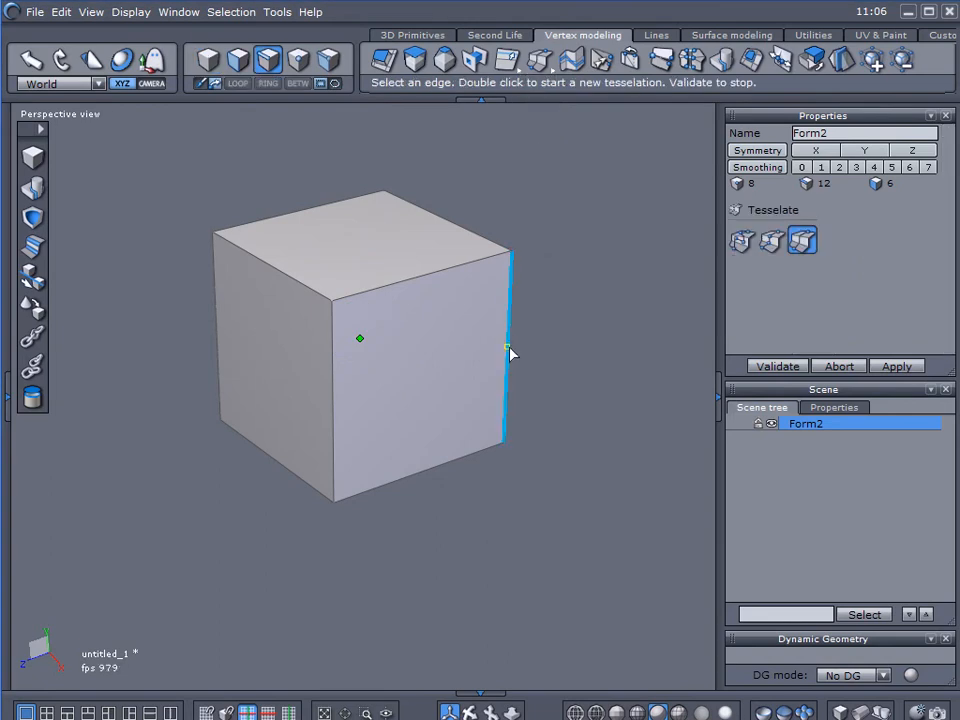
double_click(509, 349)
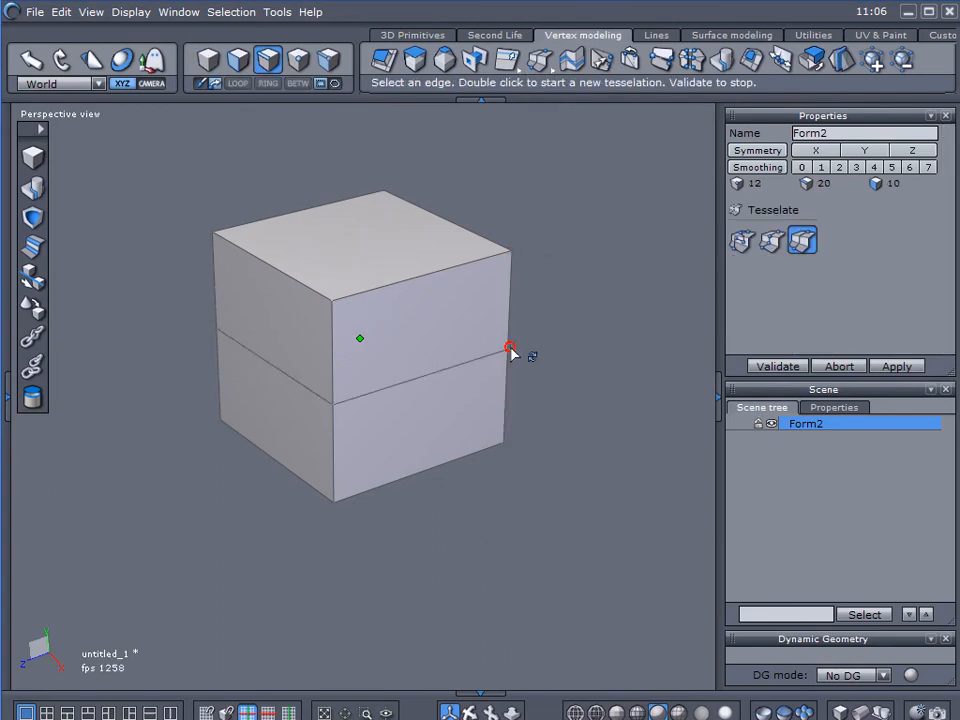
left_click(776, 366)
Switch back to BodyPaint 3D and activate the Knife tool for the cylinder, keeping Line mode.
left_click_drag(558, 373, 412, 500, "alt")
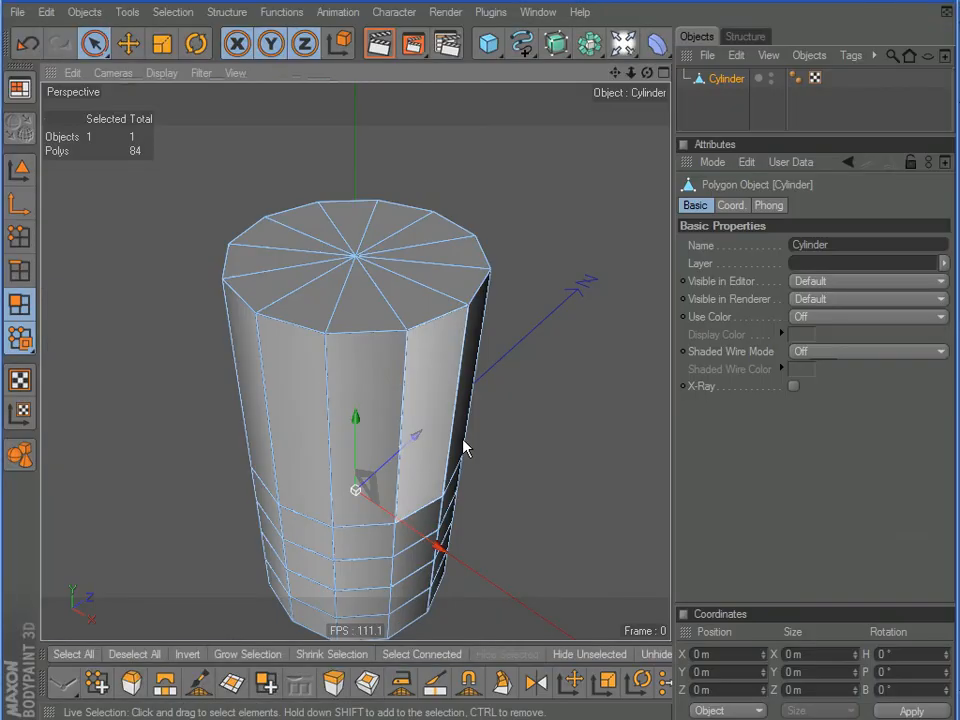
left_click_drag(463, 339, 525, 416, "alt")
middle_click_drag(471, 360, 479, 292, "alt")
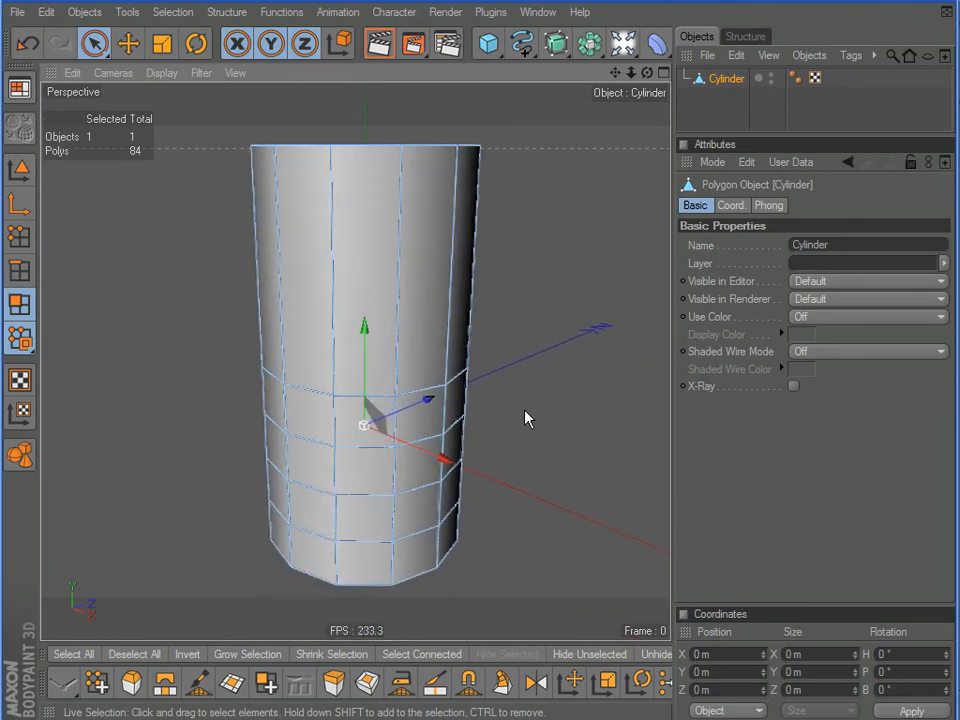
mouse_move(466, 350)
left_mouse_down("alt")
mouse_move(467, 307)
mouse_move(455, 358)
left_mouse_up("alt")
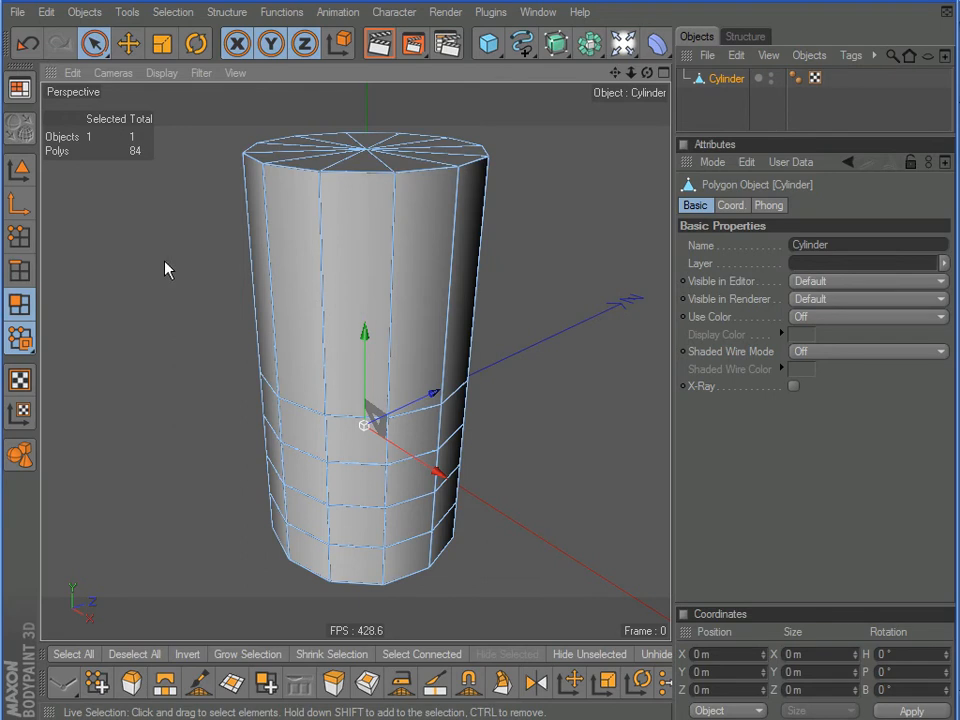
key("k")
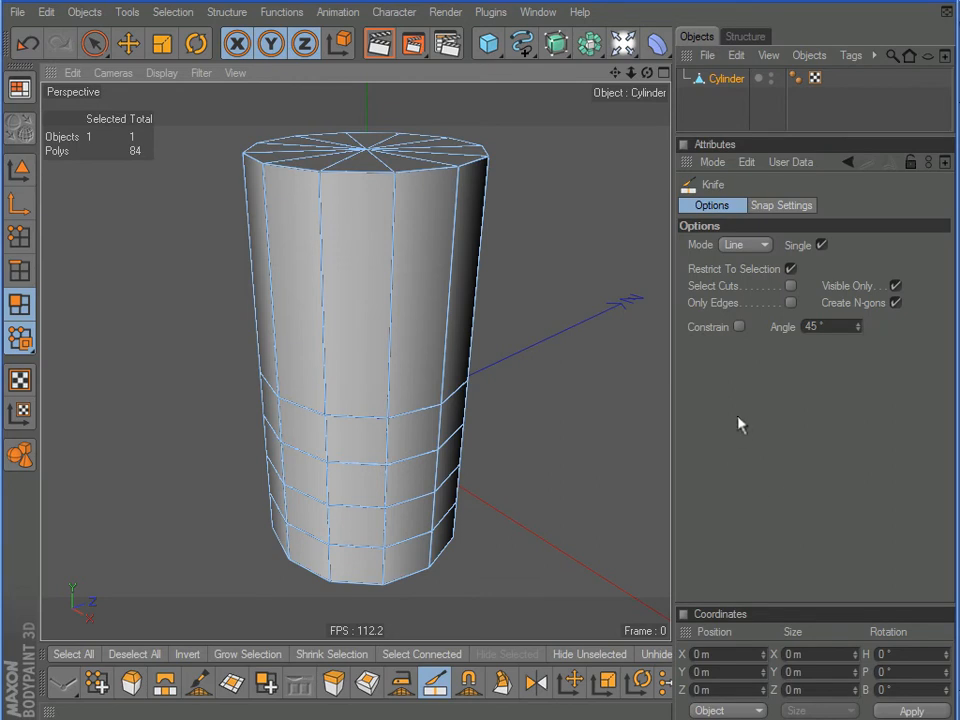
left_click(751, 246)
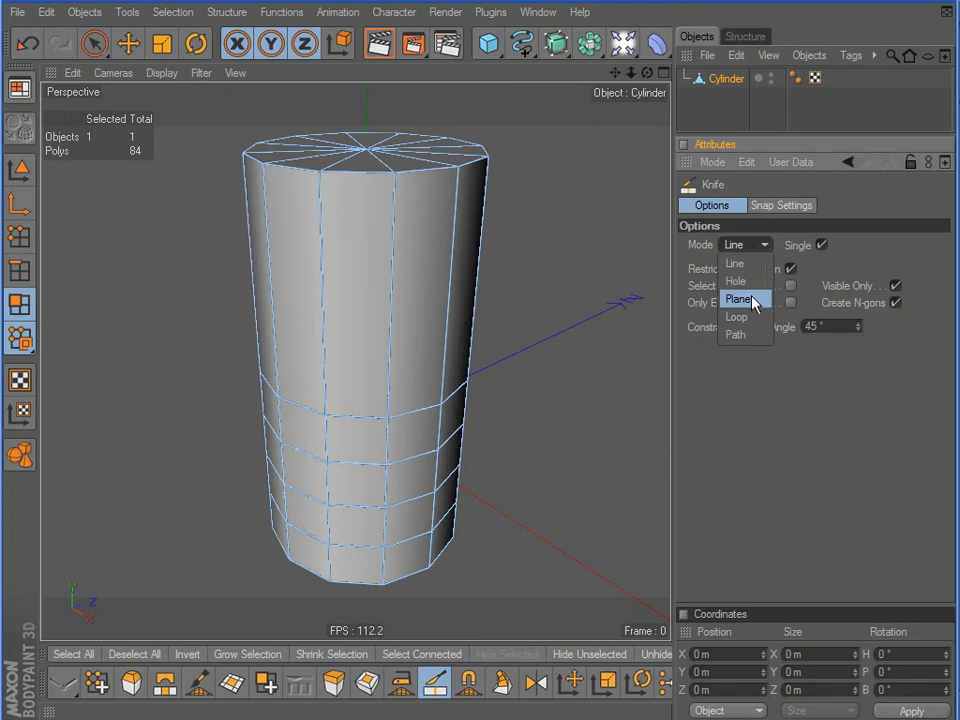
left_click(759, 428)
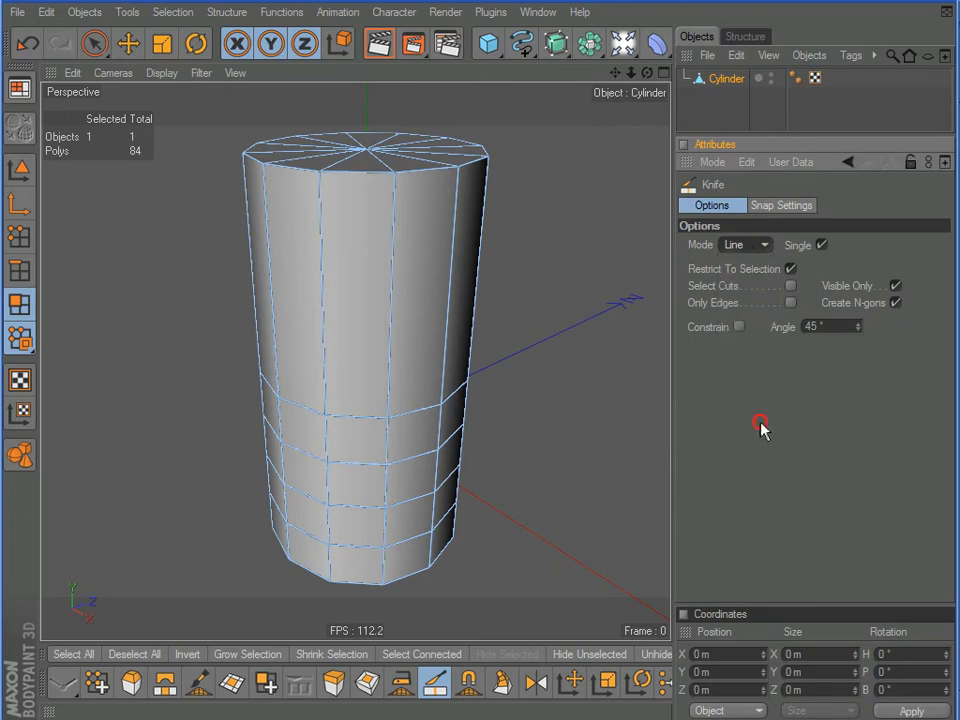
Try a horizontal Knife line across the cylinder's upper section in the perspective view, then undo the cut.
left_click_drag(196, 282, 609, 287)
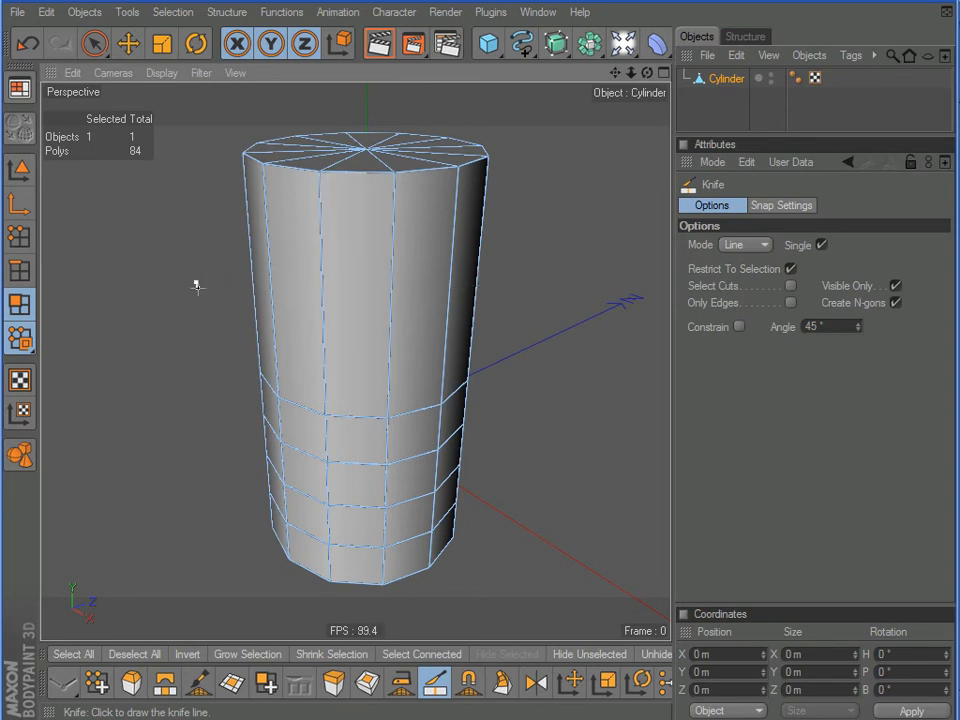
left_click_drag(197, 285, 579, 279)
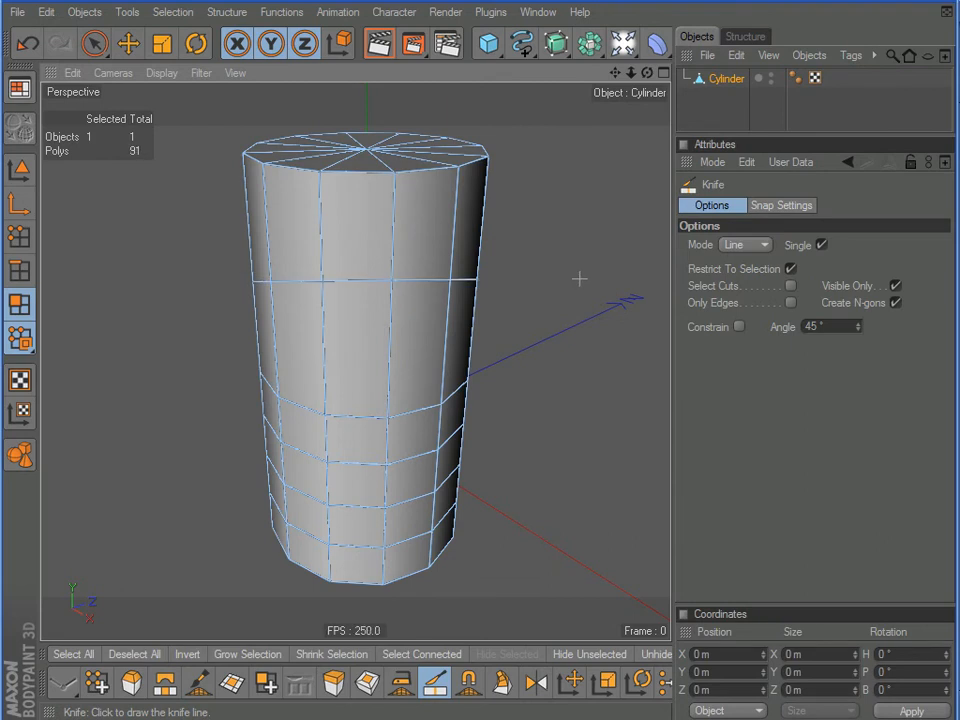
mouse_move(566, 423)
left_mouse_down("alt")
mouse_move(426, 390)
mouse_move(316, 388)
mouse_move(618, 396)
mouse_move(350, 394)
mouse_move(563, 418)
left_mouse_up("alt")
key("ctrl+z")
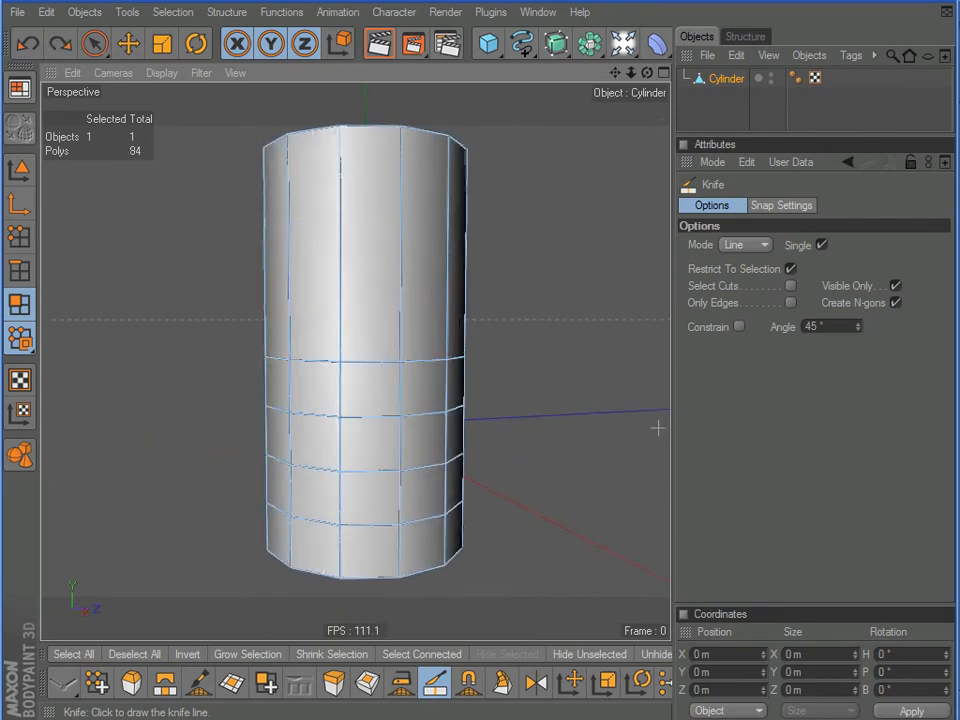
Switch the viewport to the Front view and knife a straight horizontal line across the cylinder's tall upper section.
left_click(115, 73)
left_click(128, 229)
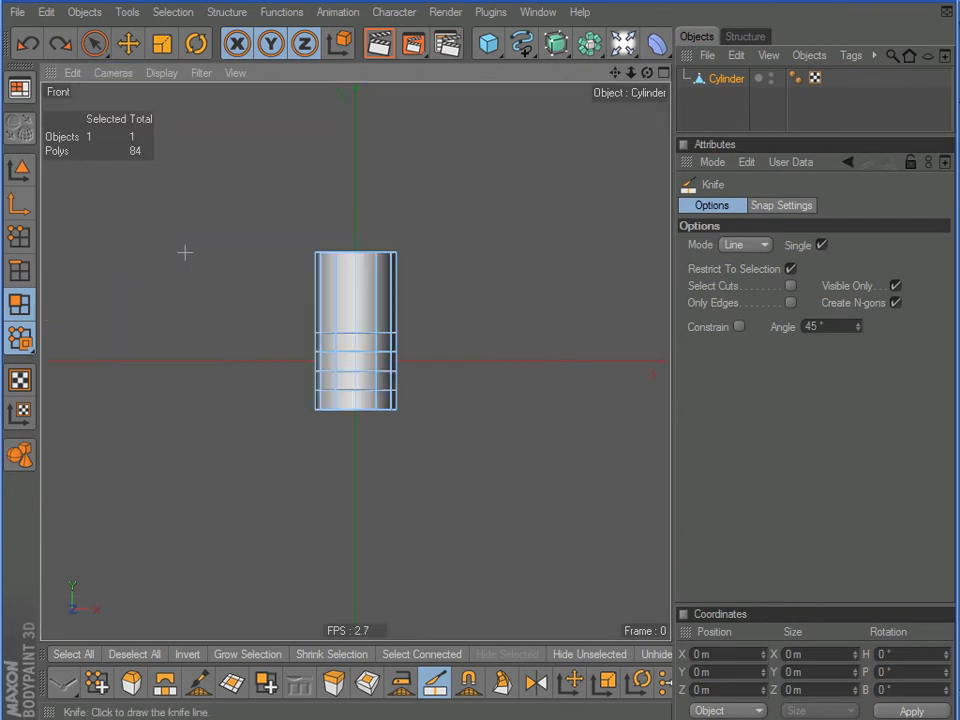
scroll(343, 298, "up", 8)
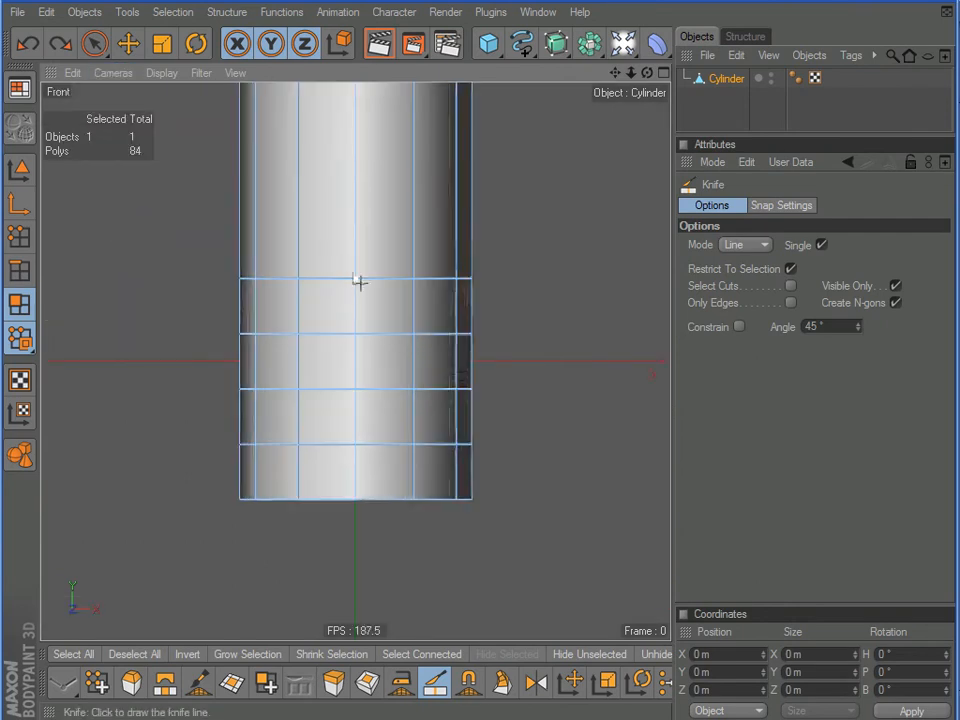
middle_click_drag(359, 289, 351, 285, "alt")
left_click_drag(206, 268, 604, 266)
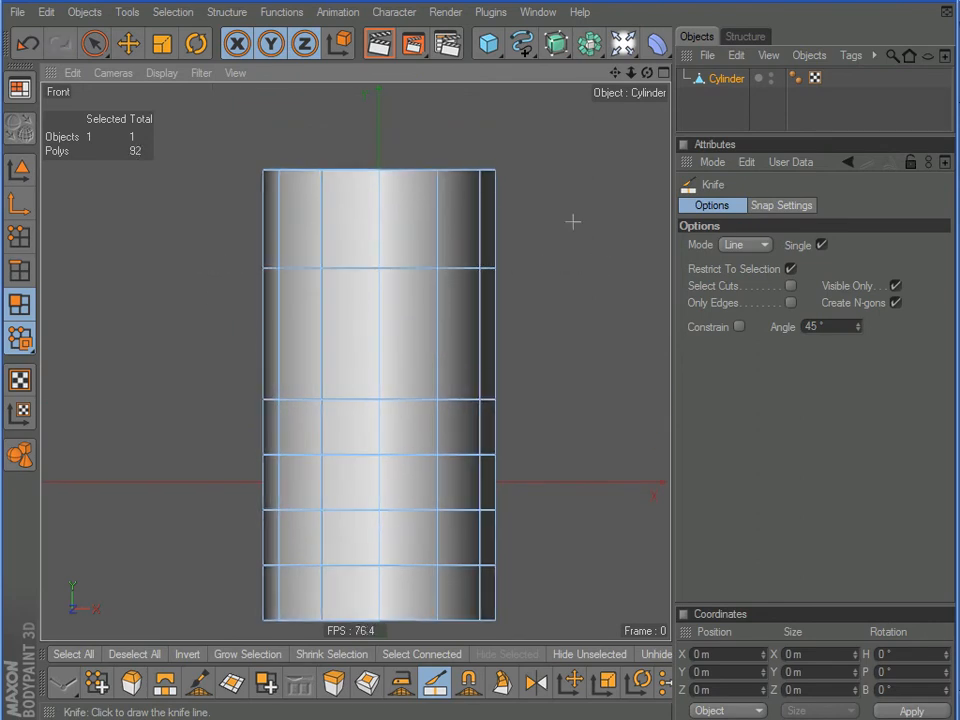
Return the viewport to Perspective, check the knife cut around the cylinder and undo it.
left_click(113, 73)
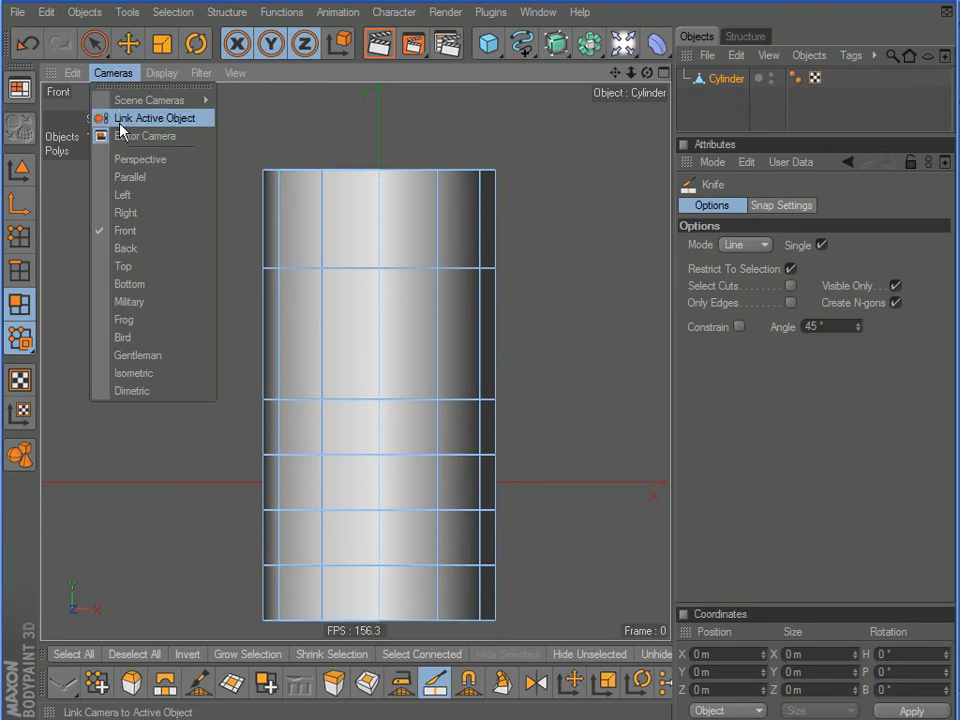
left_click(128, 156)
scroll(350, 233, "up", 3)
left_click_drag(405, 266, 480, 315, "alt")
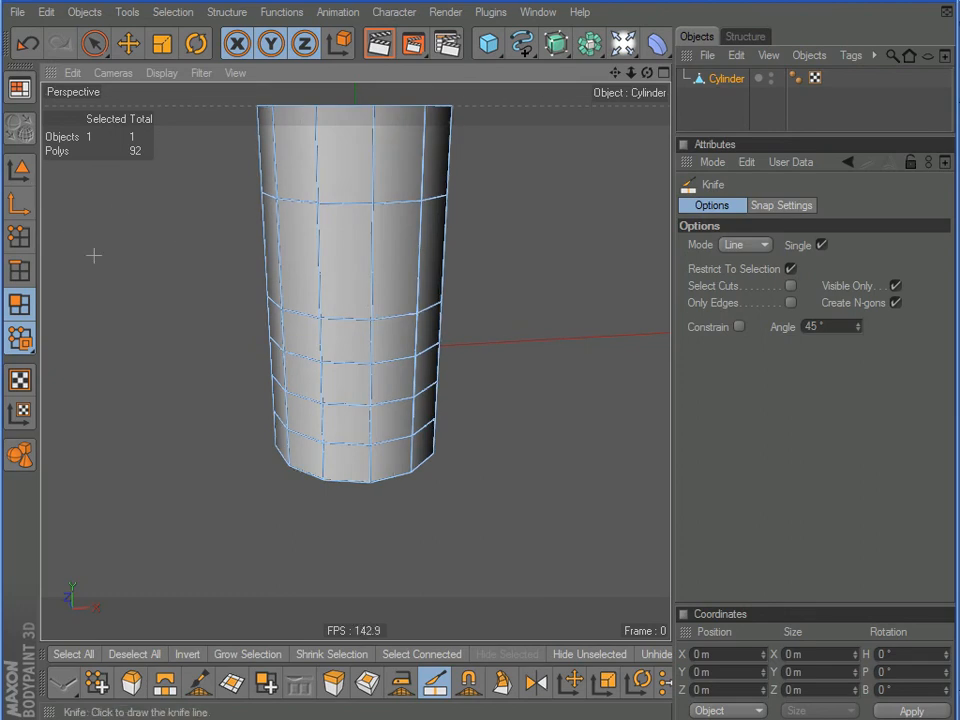
key("ctrl+z")
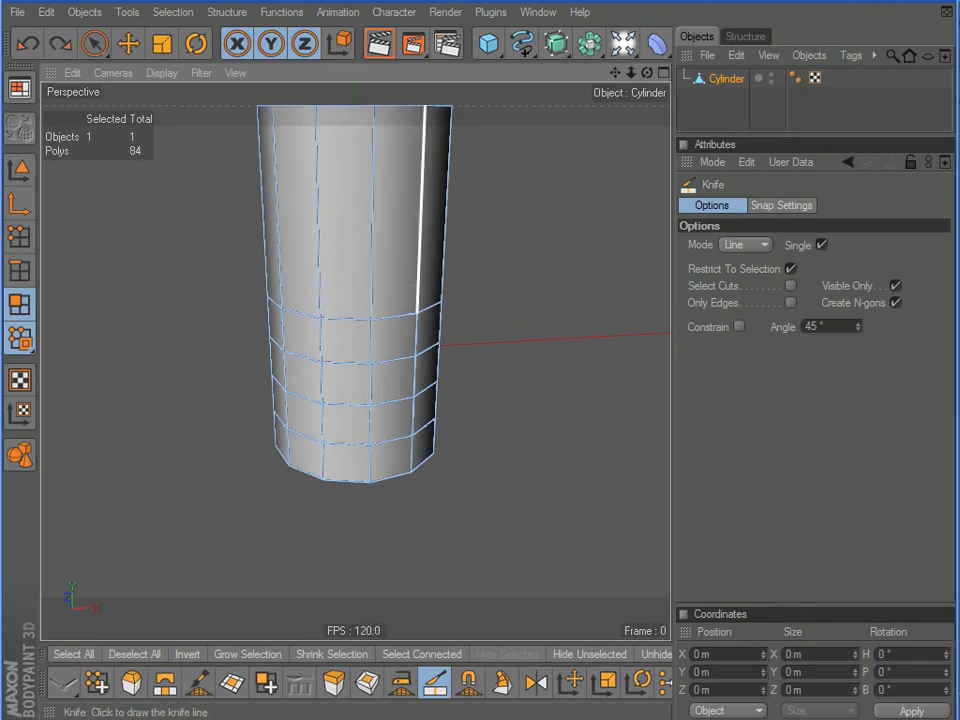
left_click_drag(405, 285, 410, 322, "alt")
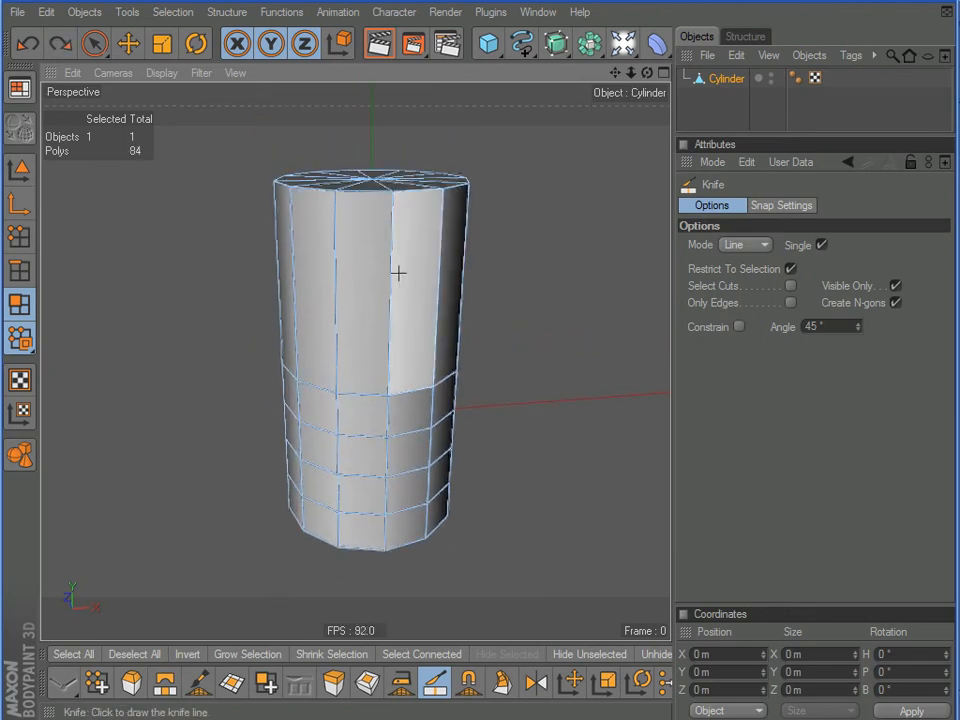
Switch to the Front view, try Live Selection across the cylinder's tall upper polygons, and clear the selection.
left_click(119, 78)
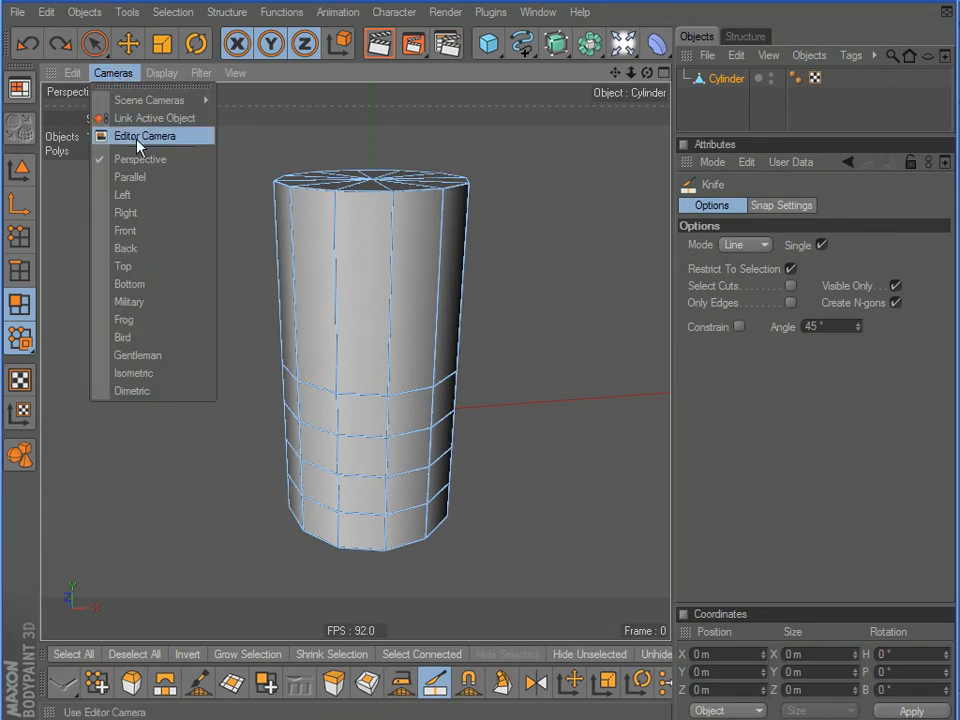
left_click(143, 231)
scroll(498, 237, "up", 3)
middle_click_drag(498, 237, 500, 346, "alt")
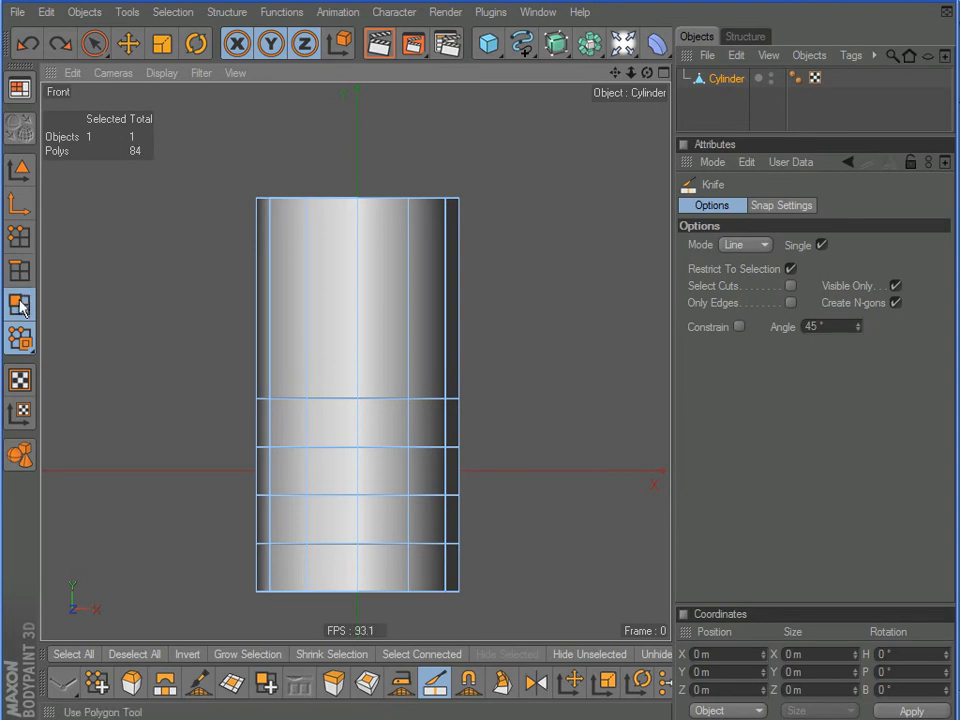
left_click(94, 43)
mouse_move(250, 276)
left_mouse_down()
mouse_move(317, 289)
mouse_move(498, 290)
mouse_move(347, 264)
mouse_move(218, 262)
left_mouse_up()
left_click(523, 205)
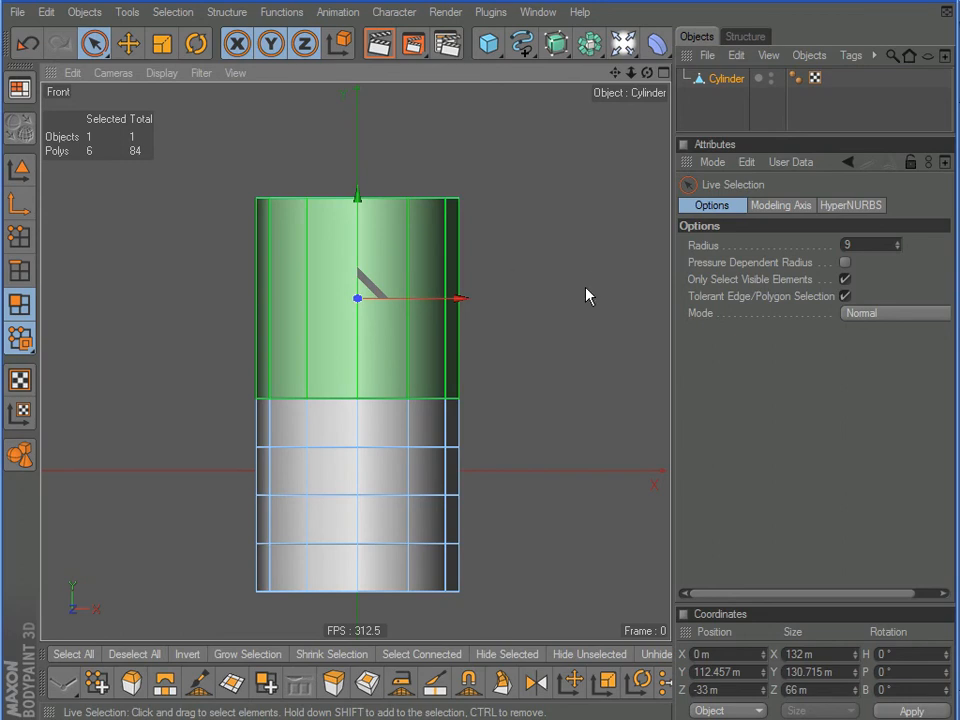
left_click(577, 253)
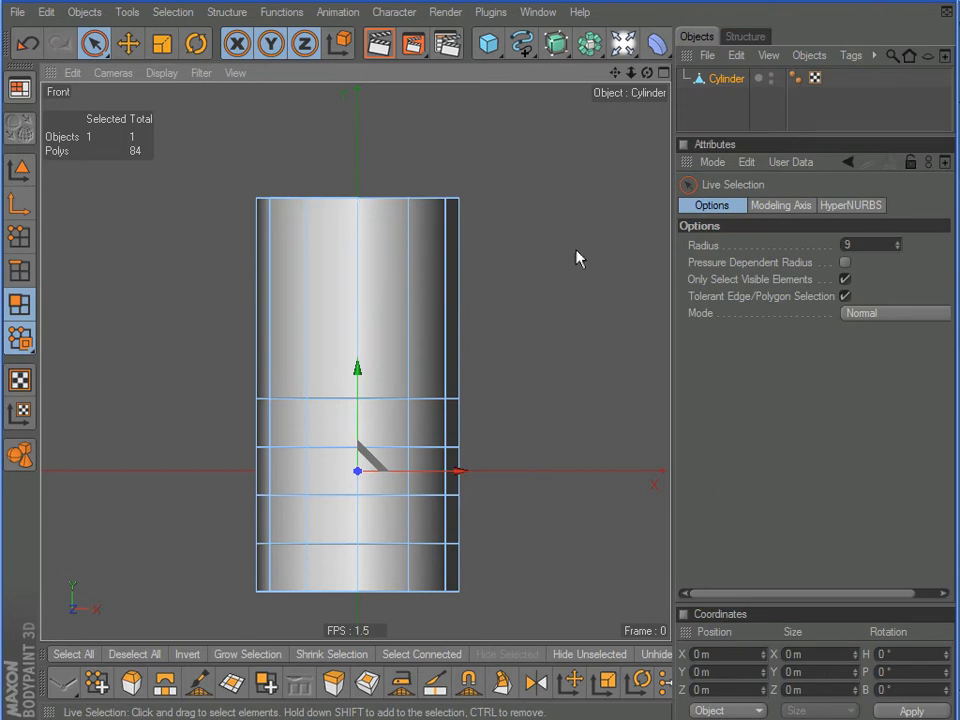
Select the ring of tall upper polygons with Loop Selection and check it all around in the Perspective view.
key("u")
key("l")
left_click(386, 268)
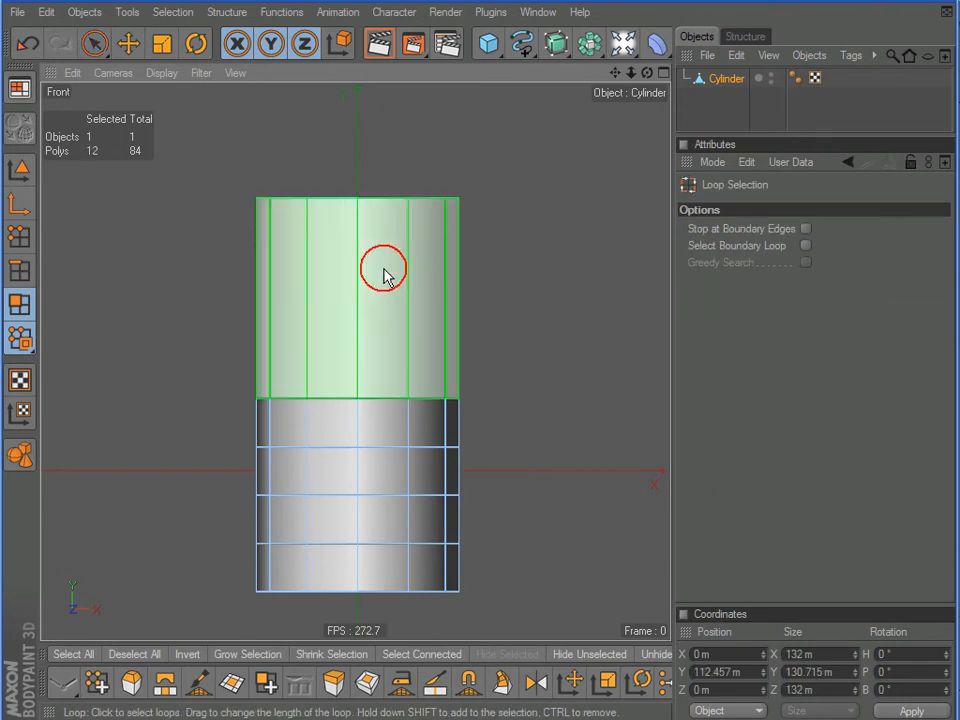
left_click(116, 74)
left_click(145, 159)
left_click_drag(407, 290, 302, 194, "alt")
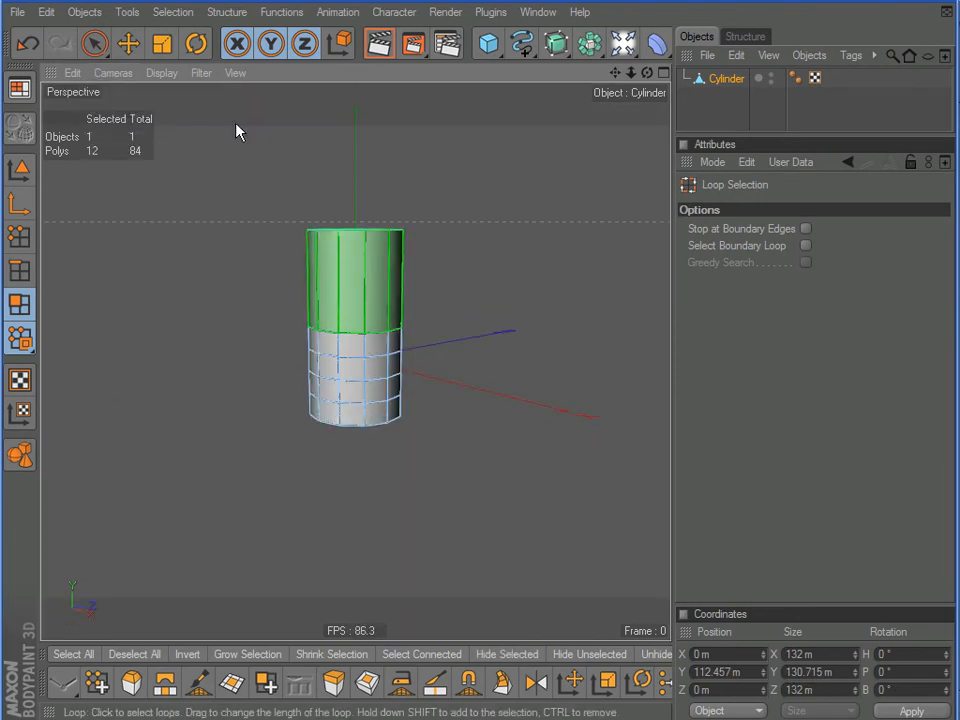
Switch to the Front view and knife a straight horizontal line across the selected upper ring.
left_click(116, 73)
left_click(129, 227)
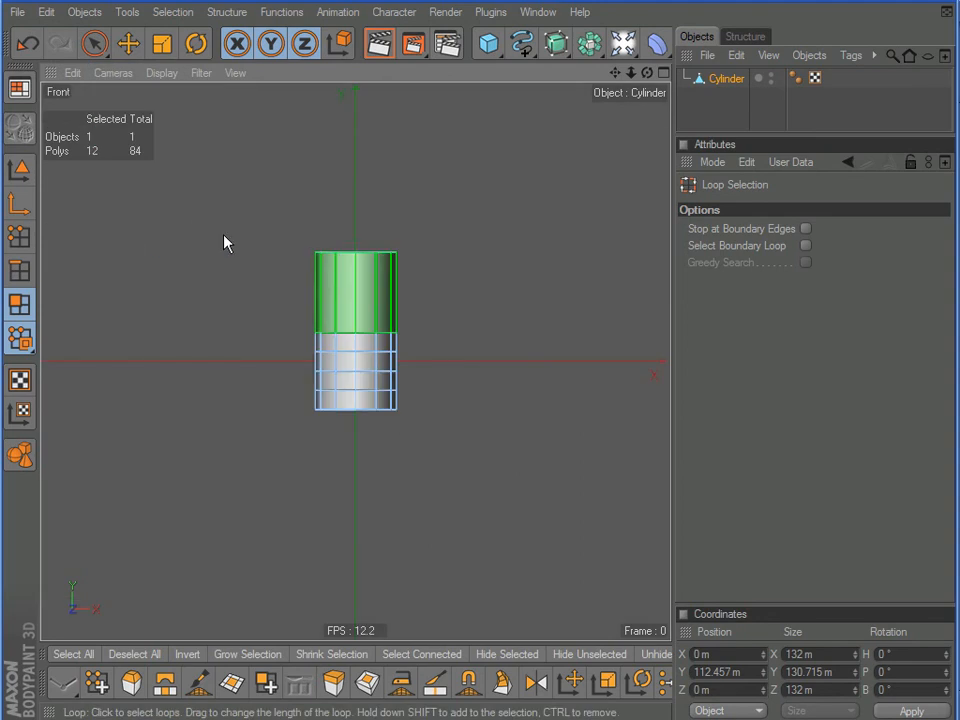
scroll(296, 266, "up", 5)
middle_click_drag(448, 289, 467, 360, "alt")
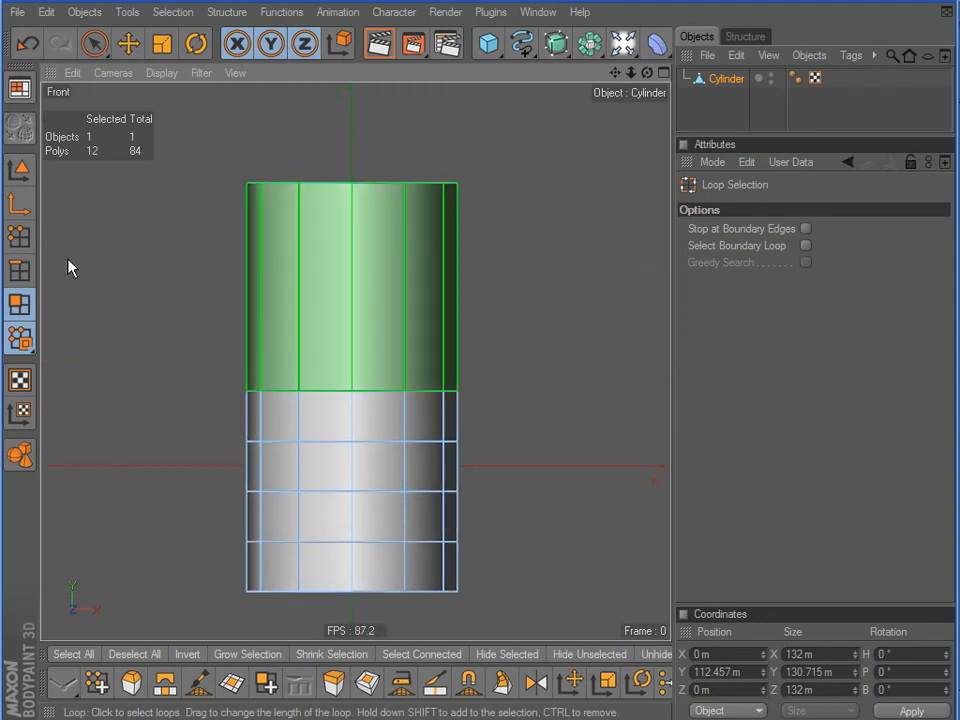
key("k")
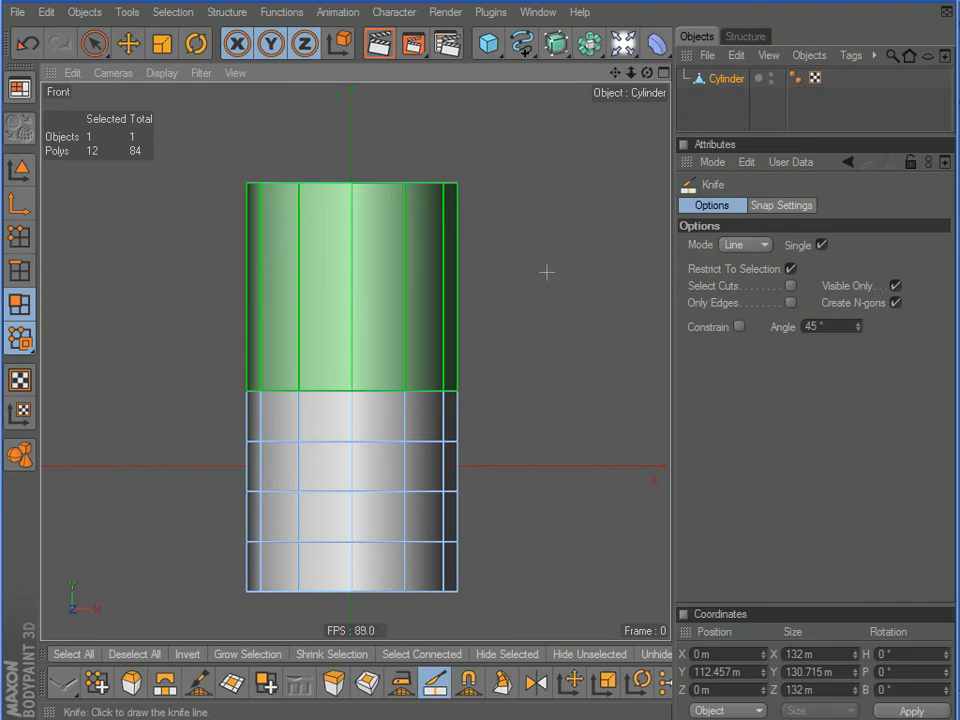
left_click_drag(199, 265, 592, 266)
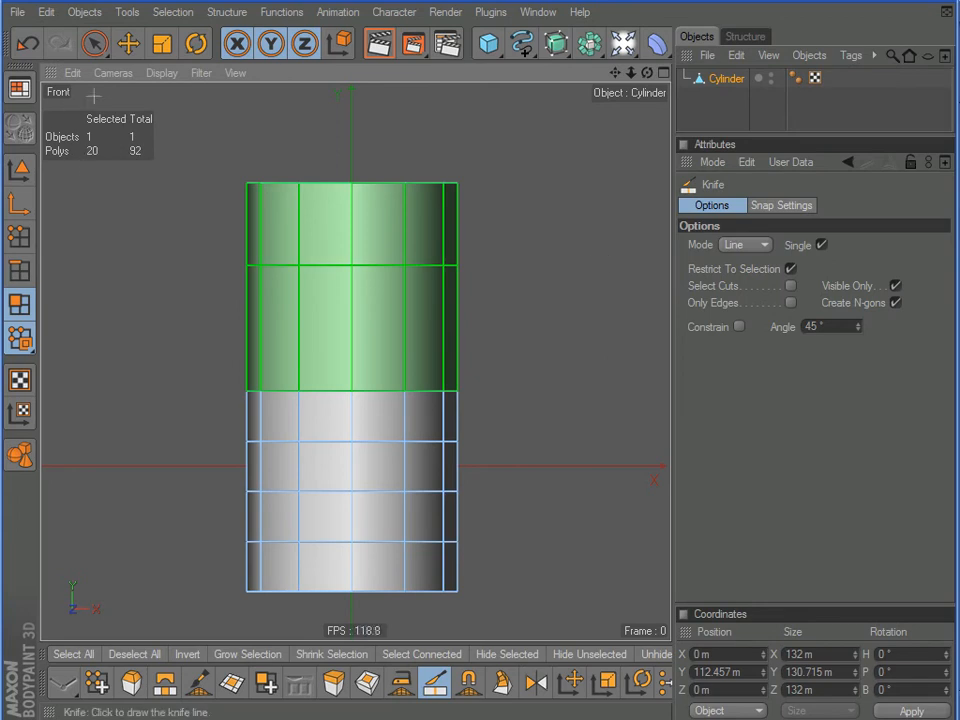
Inspect the knife cut in the Perspective and Right views, return to the Front view and undo the cut.
left_click(110, 74)
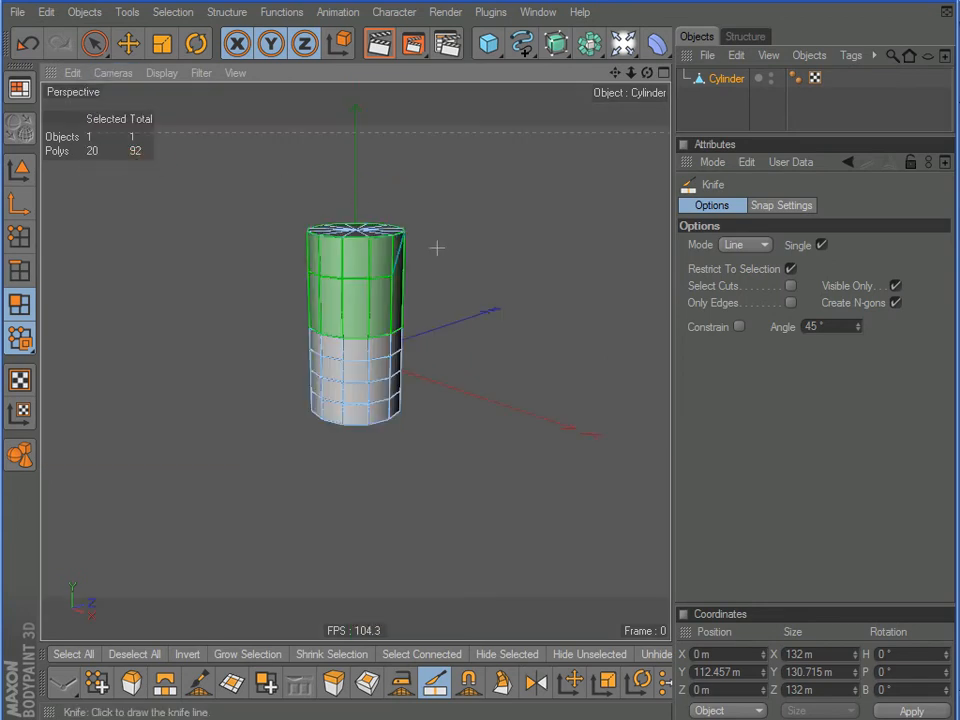
scroll(364, 253, "up", 3)
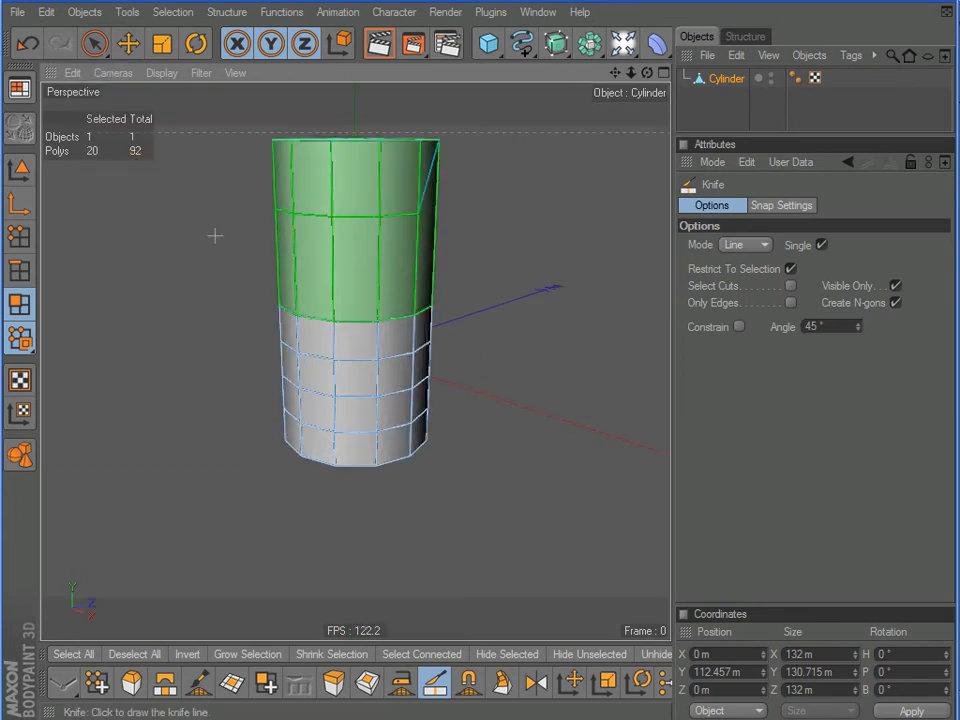
left_click(113, 73)
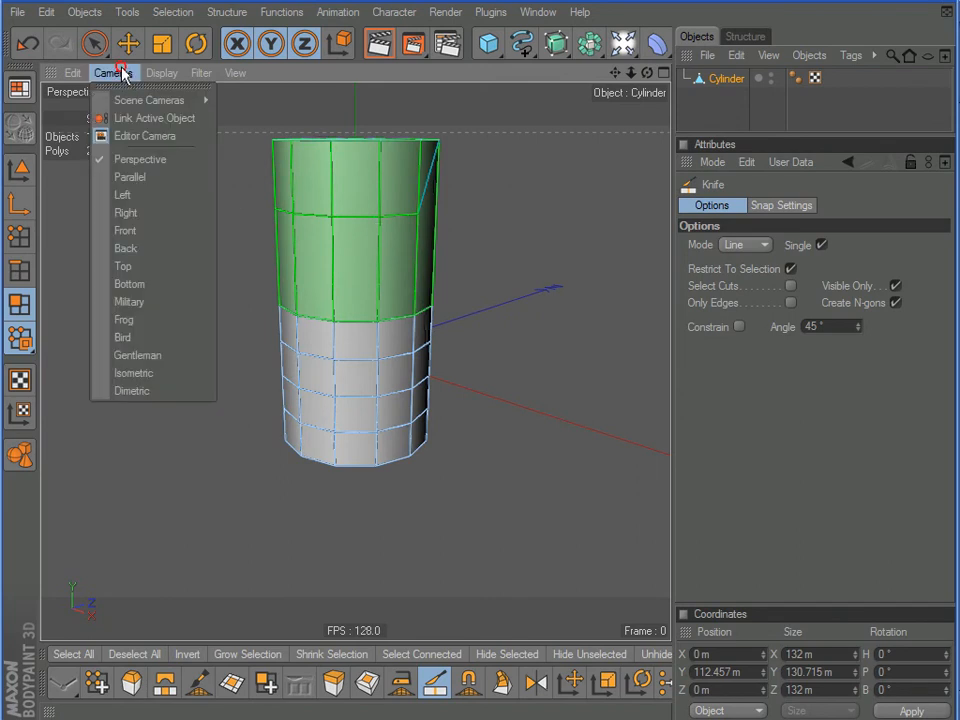
left_click(146, 213)
scroll(343, 236, "up", 3)
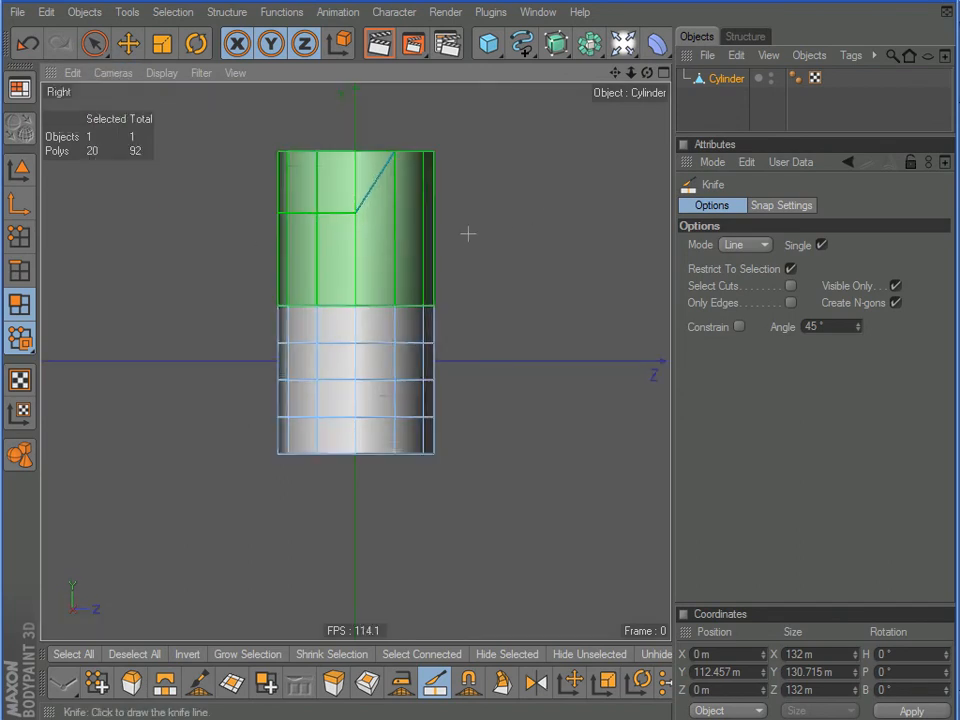
left_click(112, 76)
left_click(146, 226)
scroll(290, 228, "up", 5)
middle_click_drag(464, 347, 468, 389, "alt")
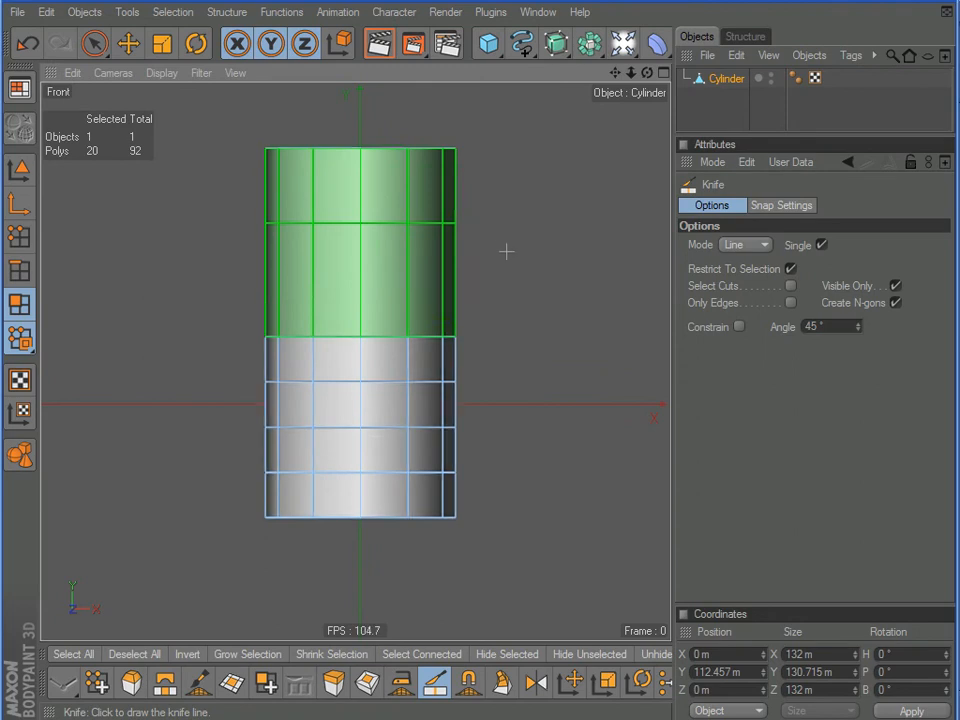
key("ctrl+z")
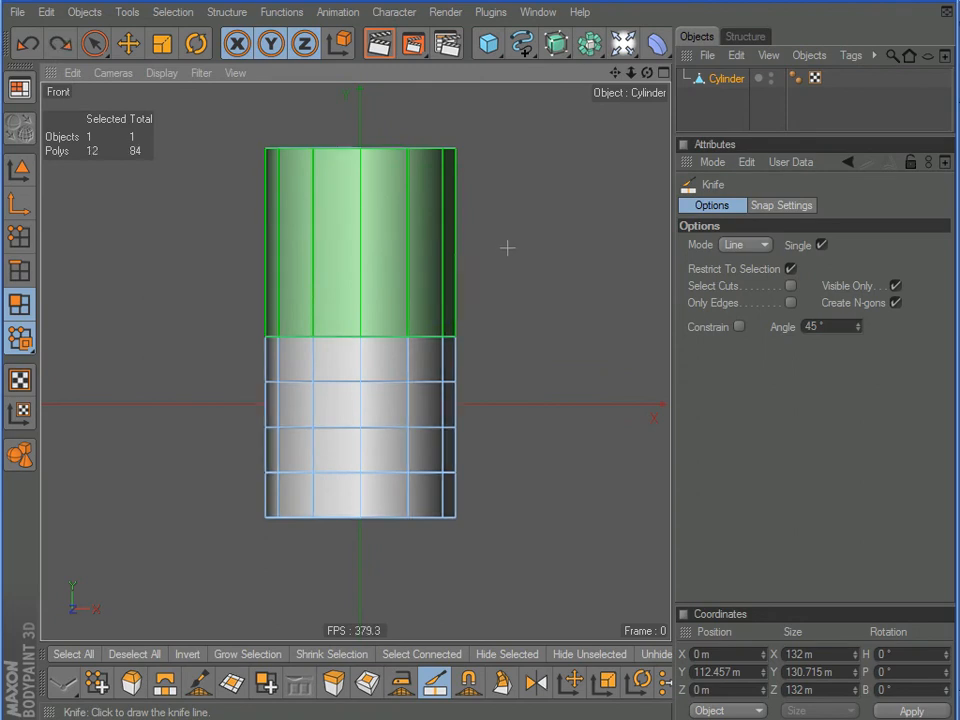
Turn off Visible Only for the Knife and cut two horizontal lines through the selected upper ring.
left_click(895, 286)
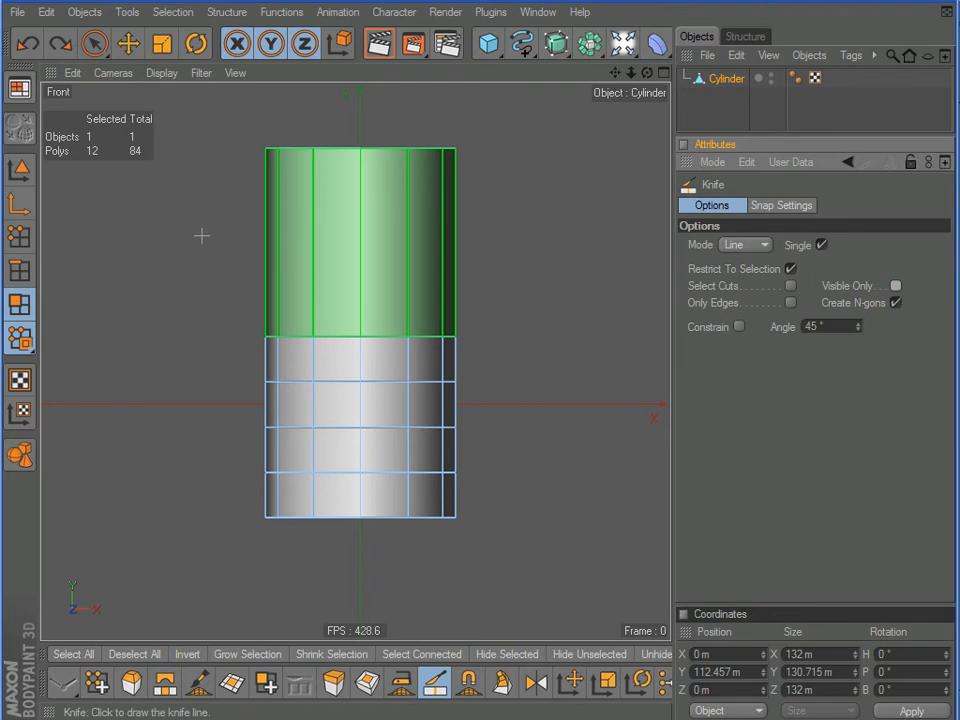
left_click_drag(233, 168, 545, 224)
left_click_drag(192, 301, 568, 303)
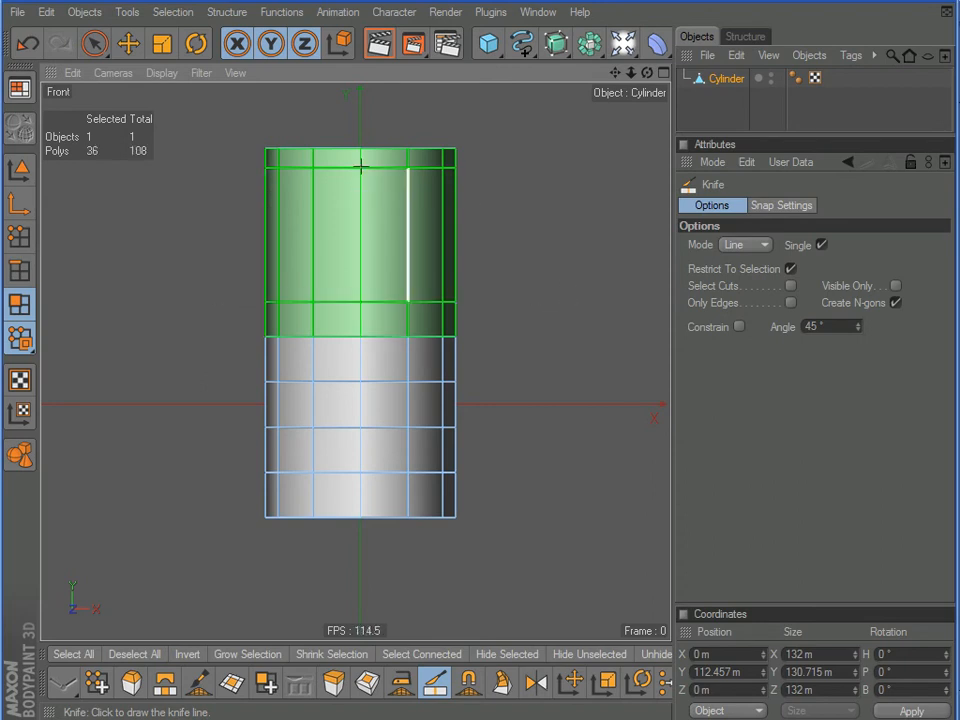
Check both cuts around the cylinder in the Perspective view with Live Selection active, and undo them.
left_click(120, 73)
left_click(142, 160)
scroll(227, 182, "up", 3)
left_click(96, 45)
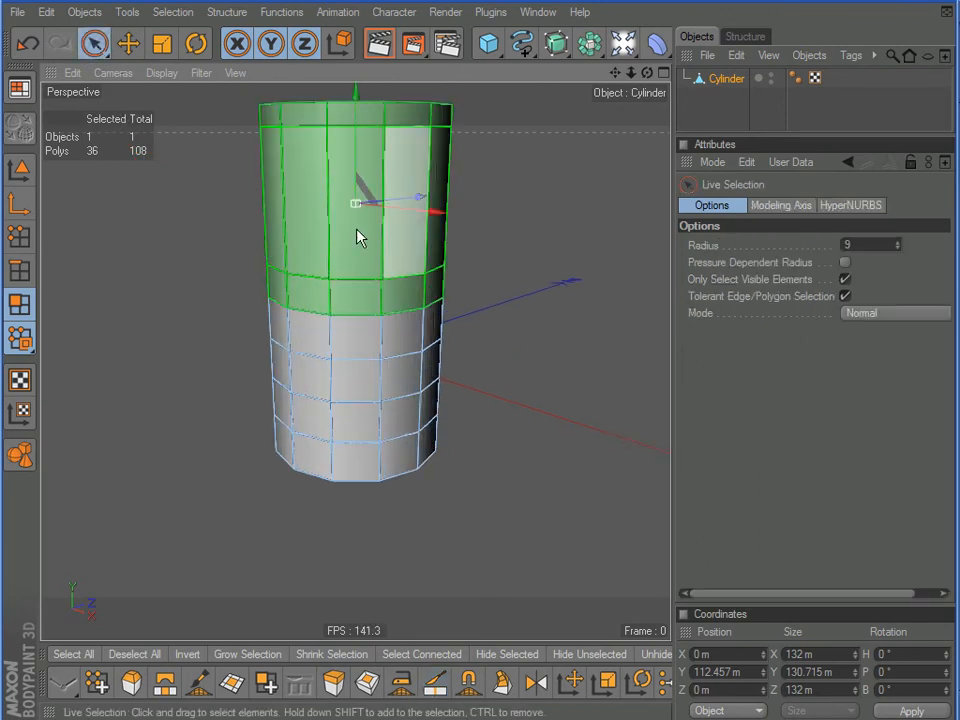
left_click_drag(556, 283, 530, 285, "alt")
key("ctrl+z")
key("ctrl+z")
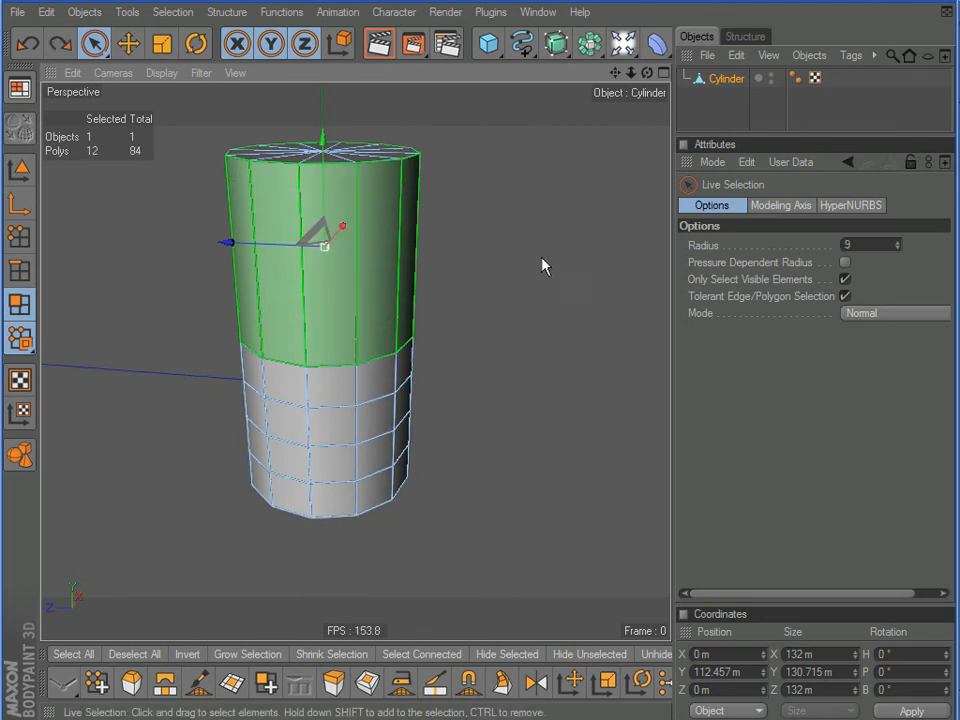
Reactivate the Knife tool for the selected upper ring and set its mode to Loop.
middle_click_drag(465, 349, 513, 370, "alt")
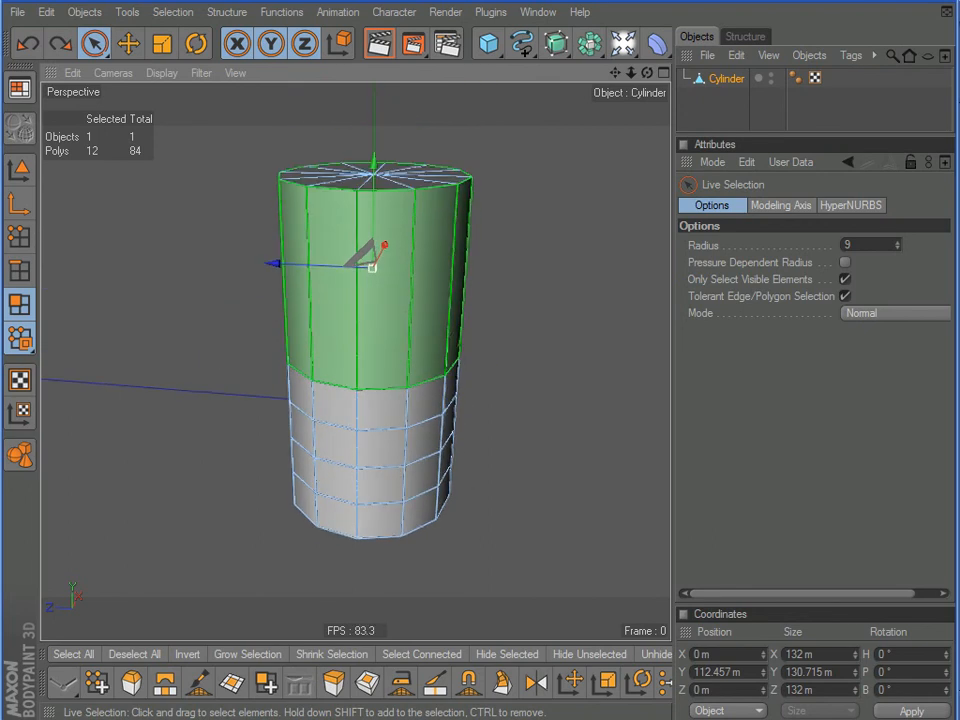
left_click_drag(561, 254, 542, 266, "alt")
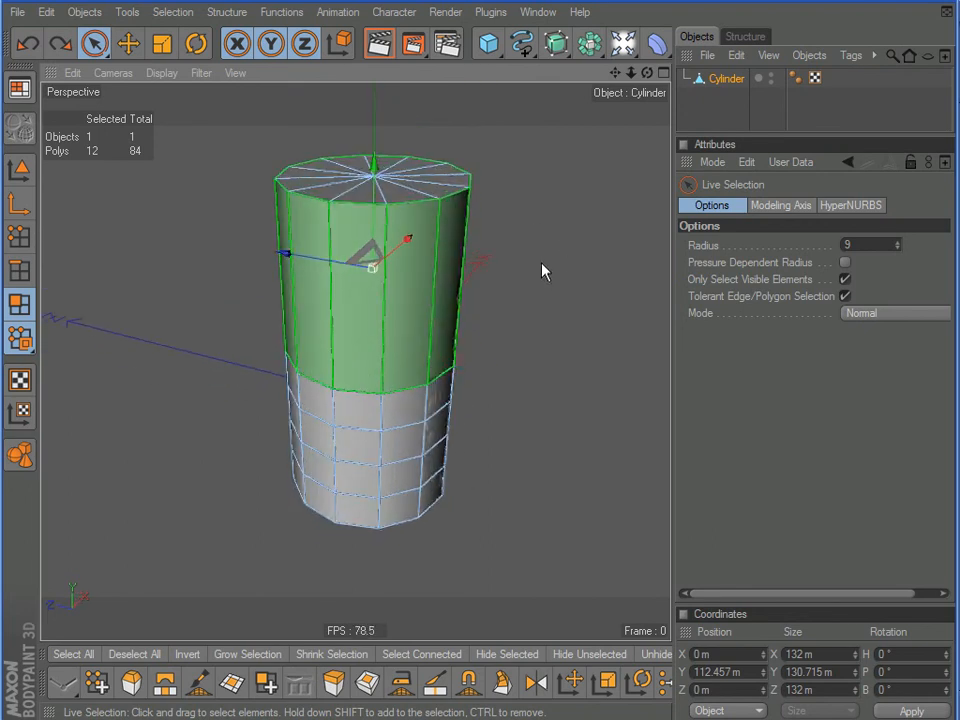
middle_click_drag(592, 260, 571, 284, "alt")
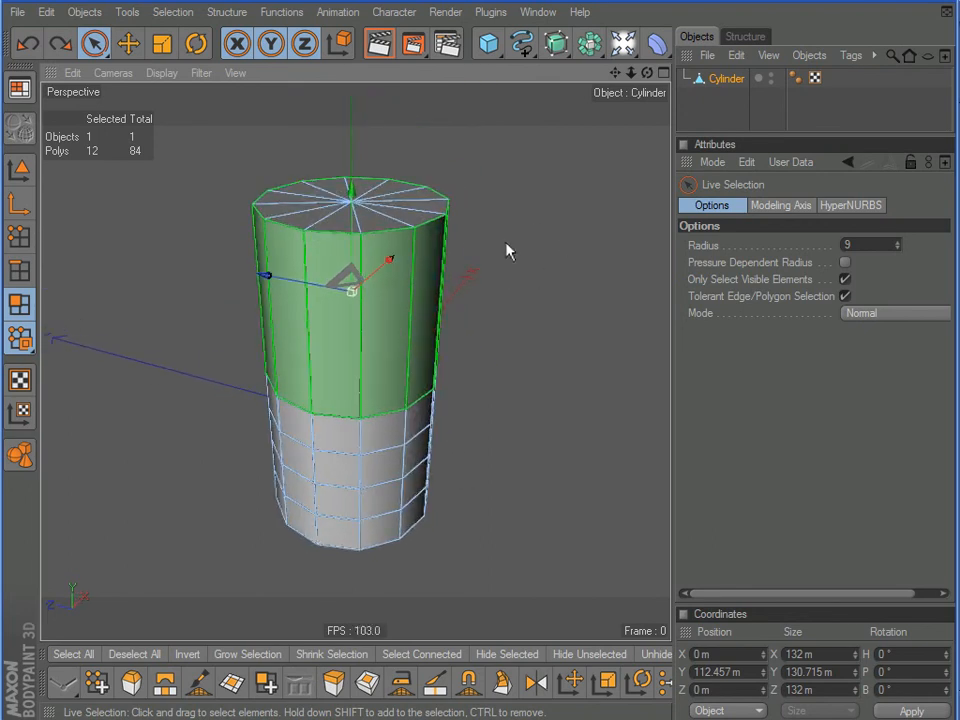
key("k")
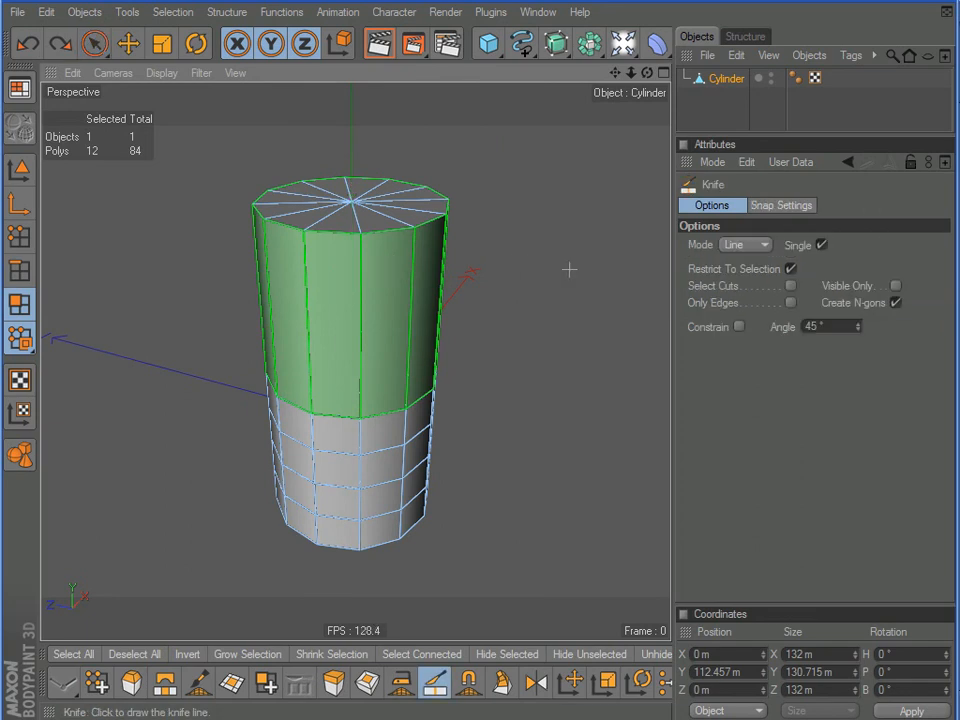
right_click_drag(561, 251, 494, 180, "alt")
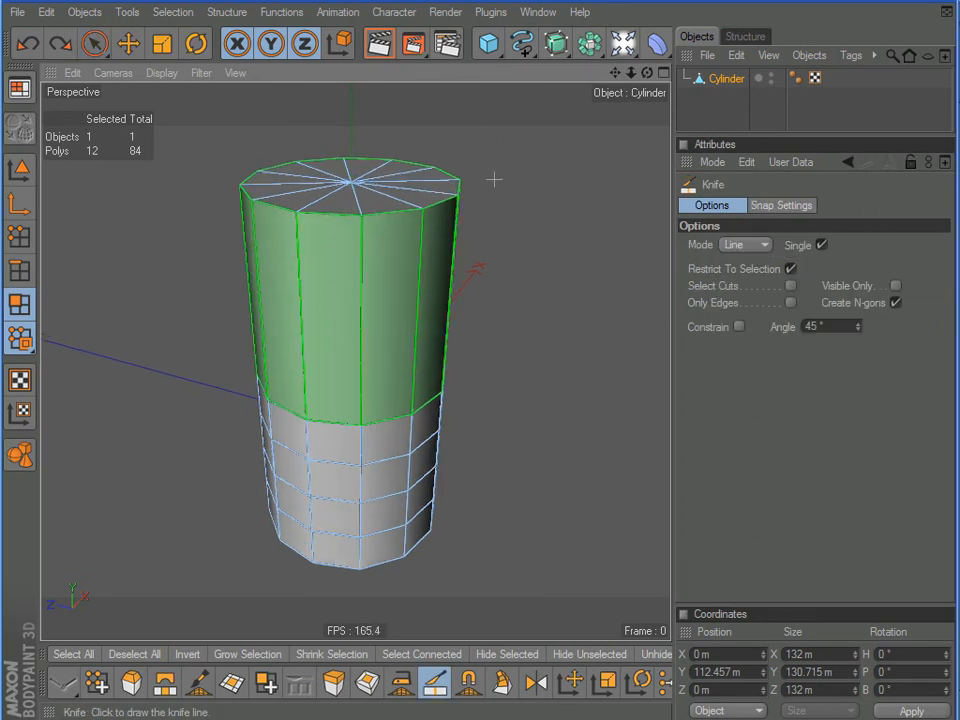
middle_click_drag(467, 350, 467, 464, "alt")
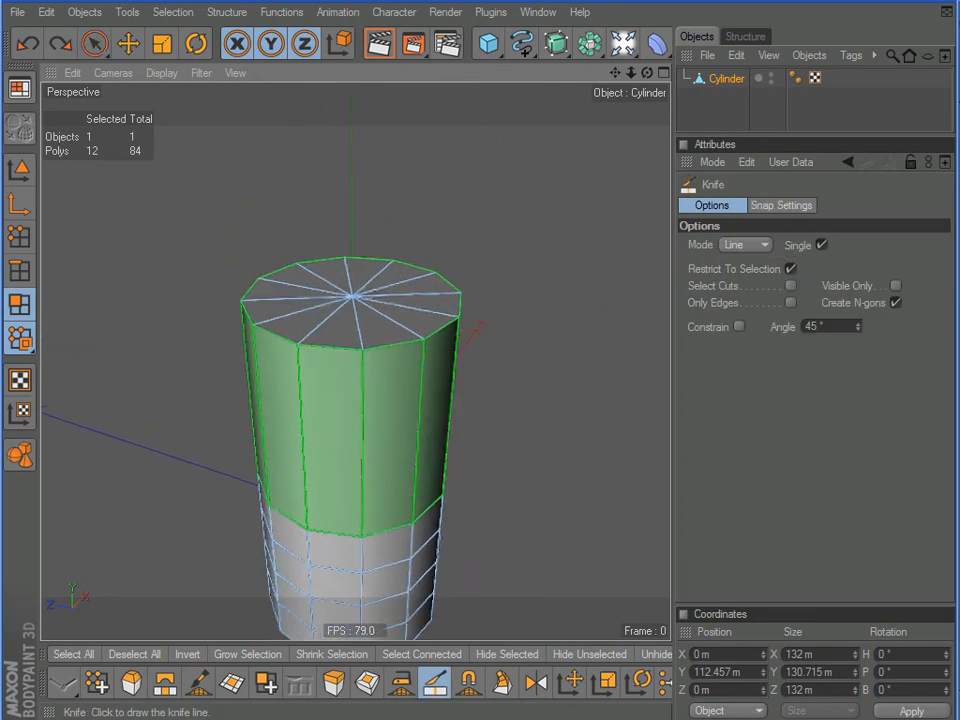
scroll(482, 197, "up", 6)
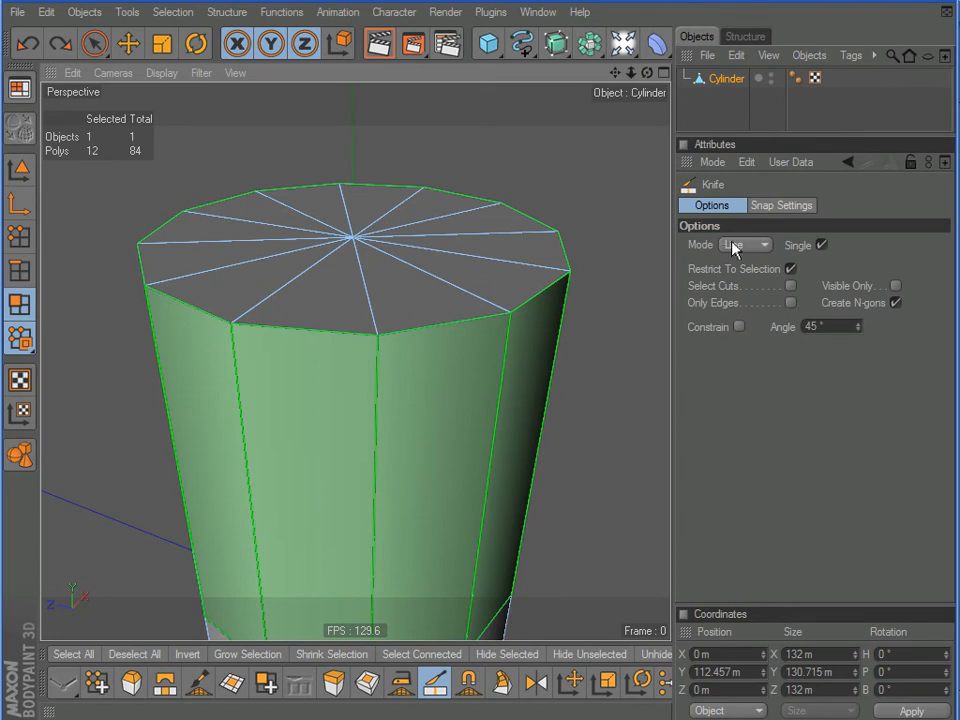
left_click(740, 245)
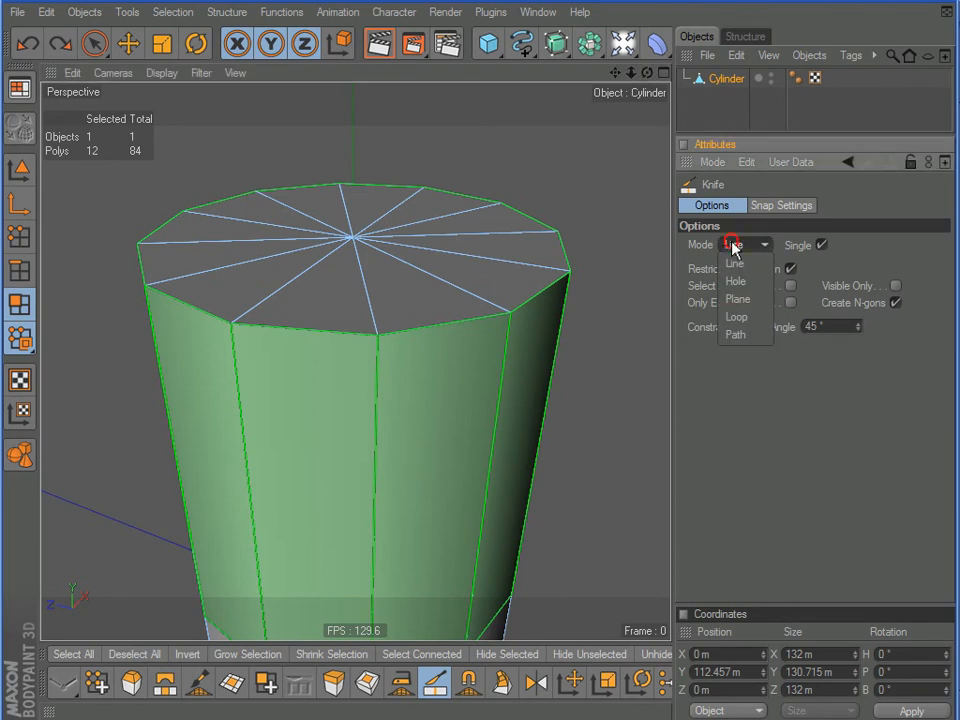
left_click(740, 317)
Cut an edge loop around the cylinder's selected tall ring, a little below its top rim.
scroll(565, 318, "down", 3)
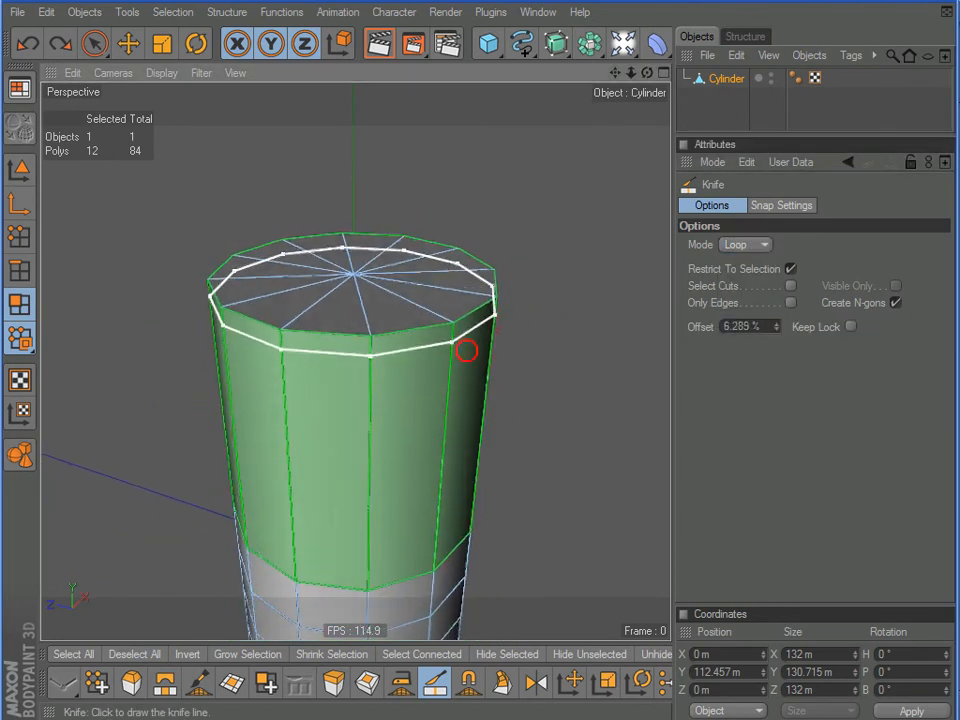
scroll(497, 347, "up", 3)
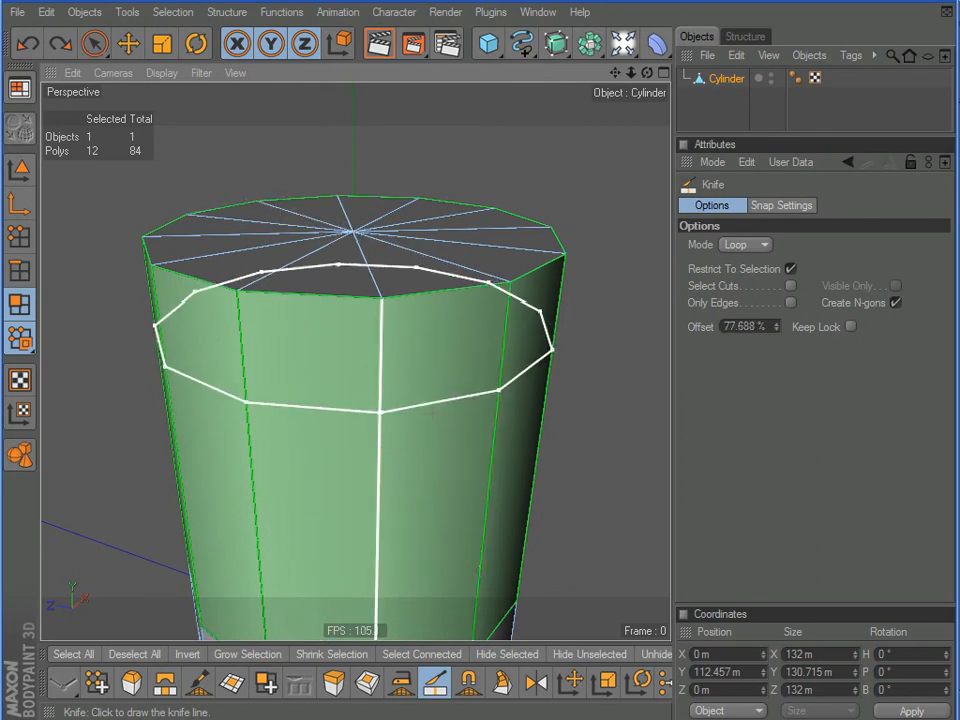
left_click(505, 370)
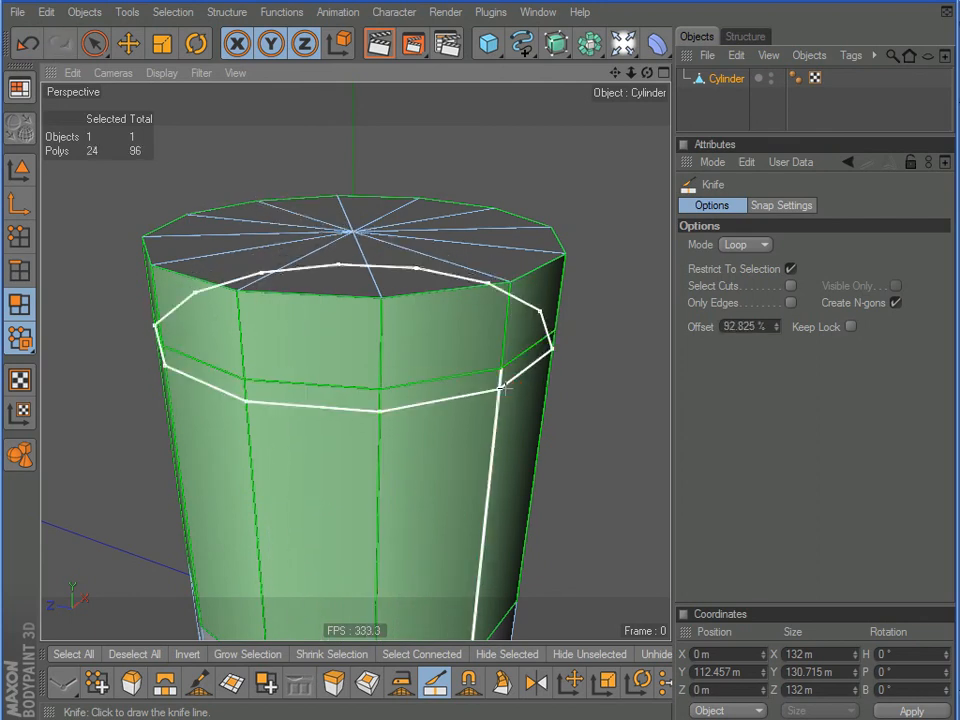
Cut a second edge loop low on the cylinder's selected ring and check the cuts with Live Selection active.
left_click(485, 570)
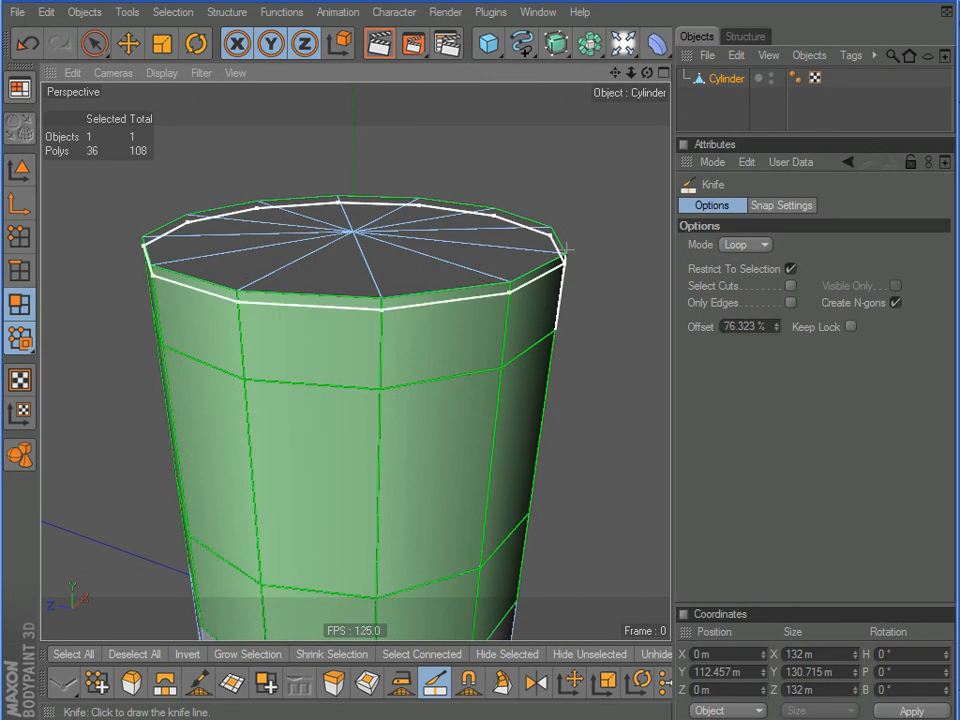
left_click(95, 43)
scroll(497, 354, "down", 3)
left_click_drag(534, 404, 518, 442, "alt")
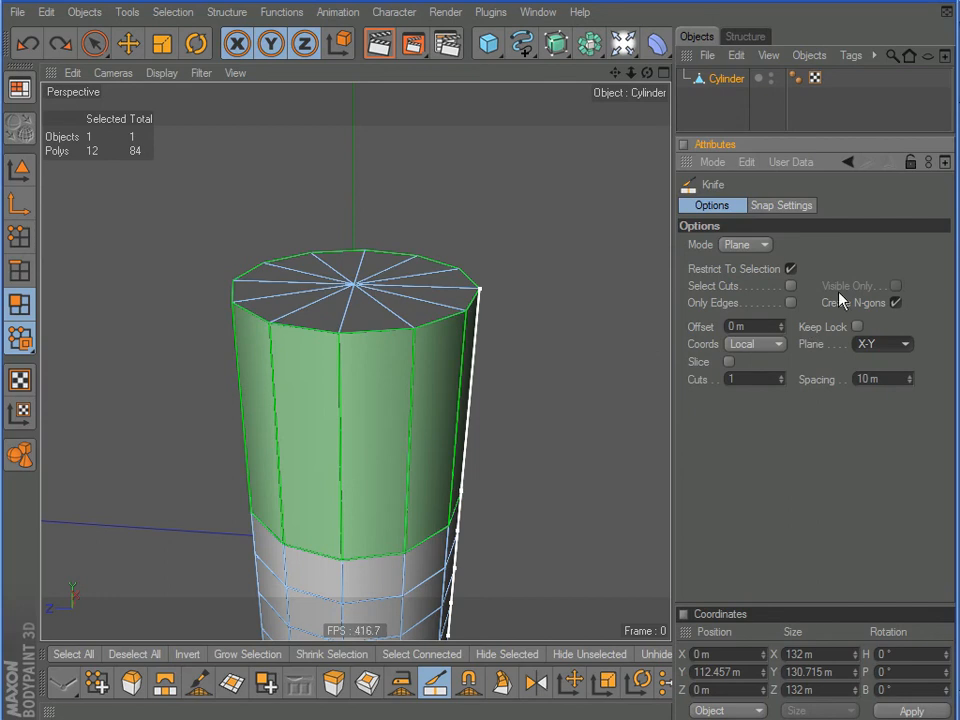
Set the Knife mode to Plane and its cutting plane to Y-Z.
left_click(766, 245)
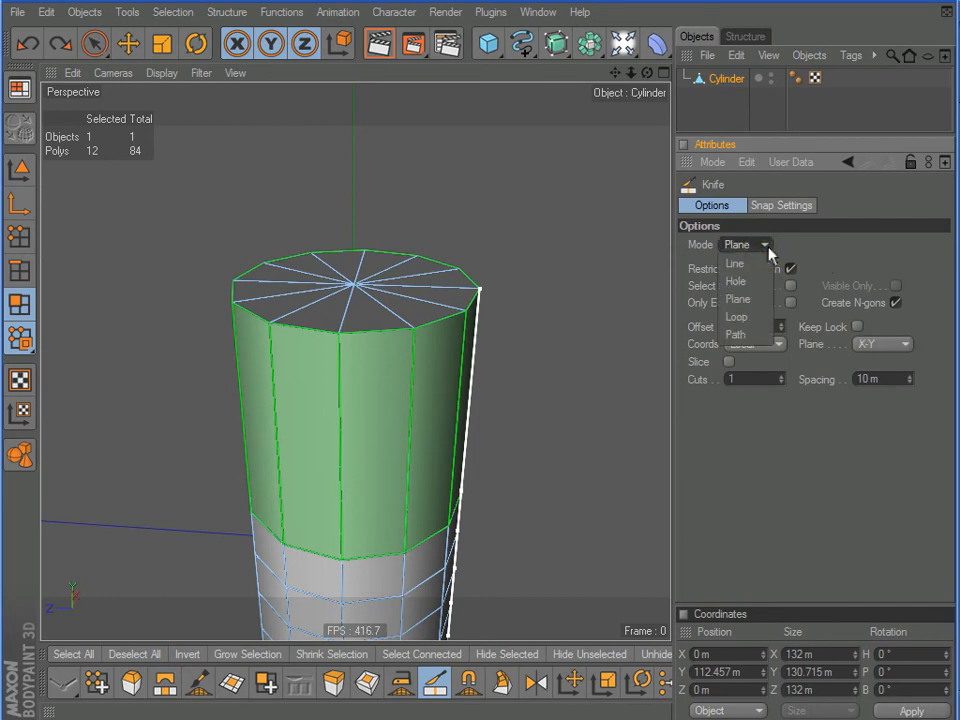
left_click(740, 300)
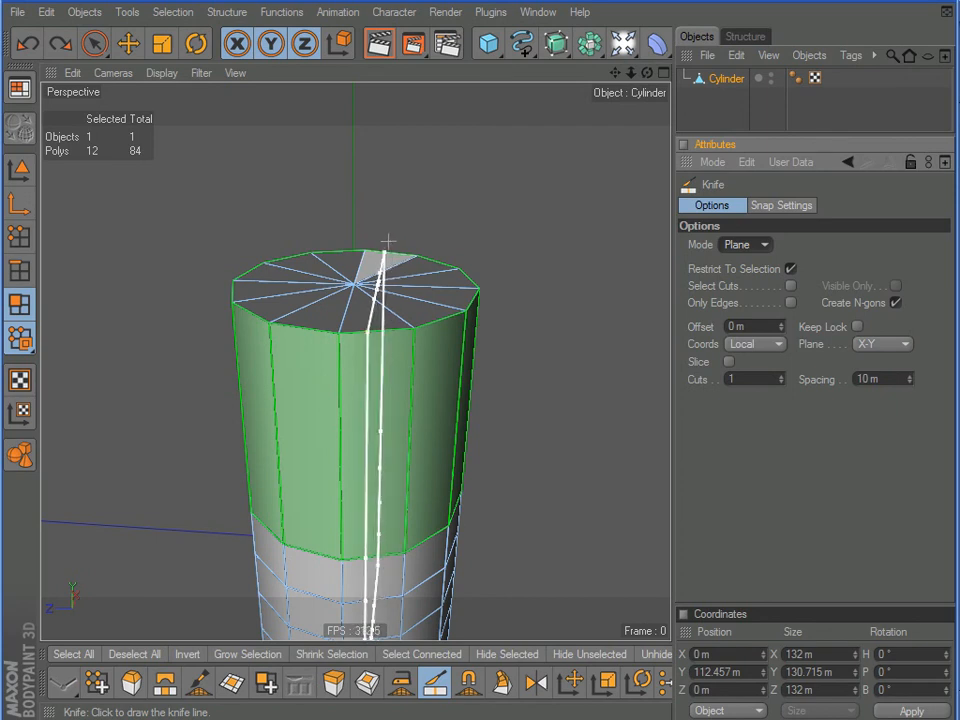
left_click(872, 345)
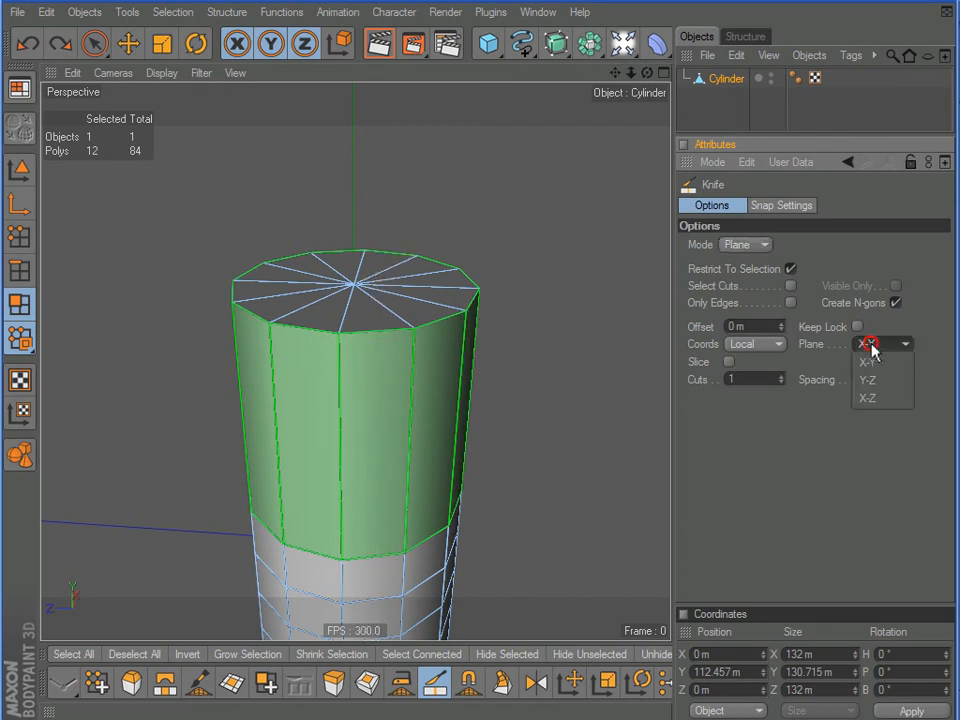
left_click(868, 380)
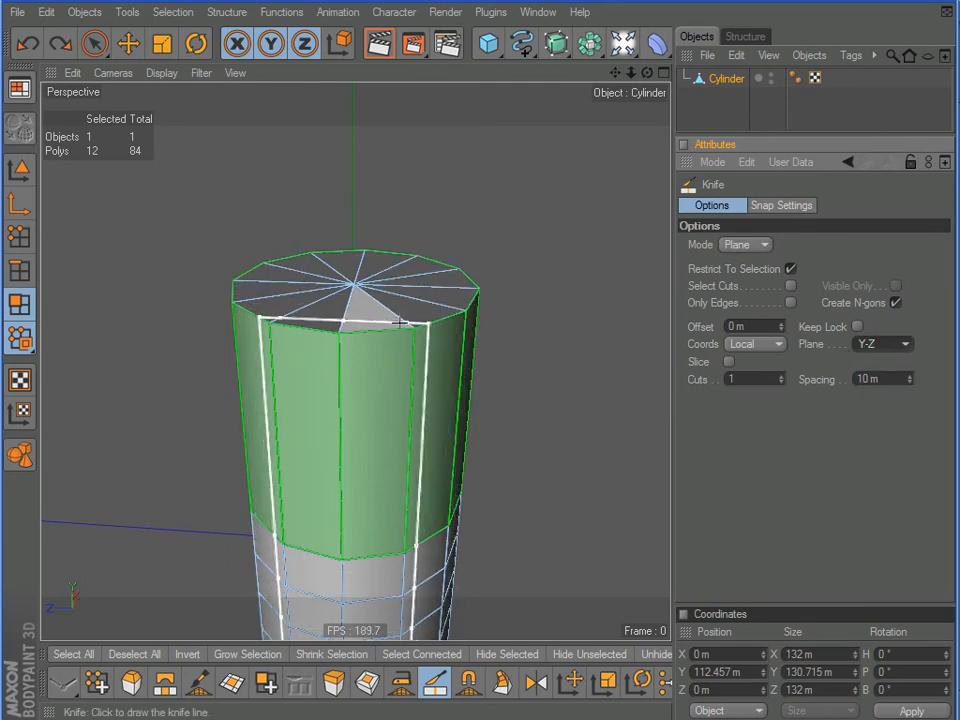
Change the Knife's cutting plane to X-Z, cut horizontally through the selected ring, and undo the cut.
left_click(880, 344)
left_click(874, 397)
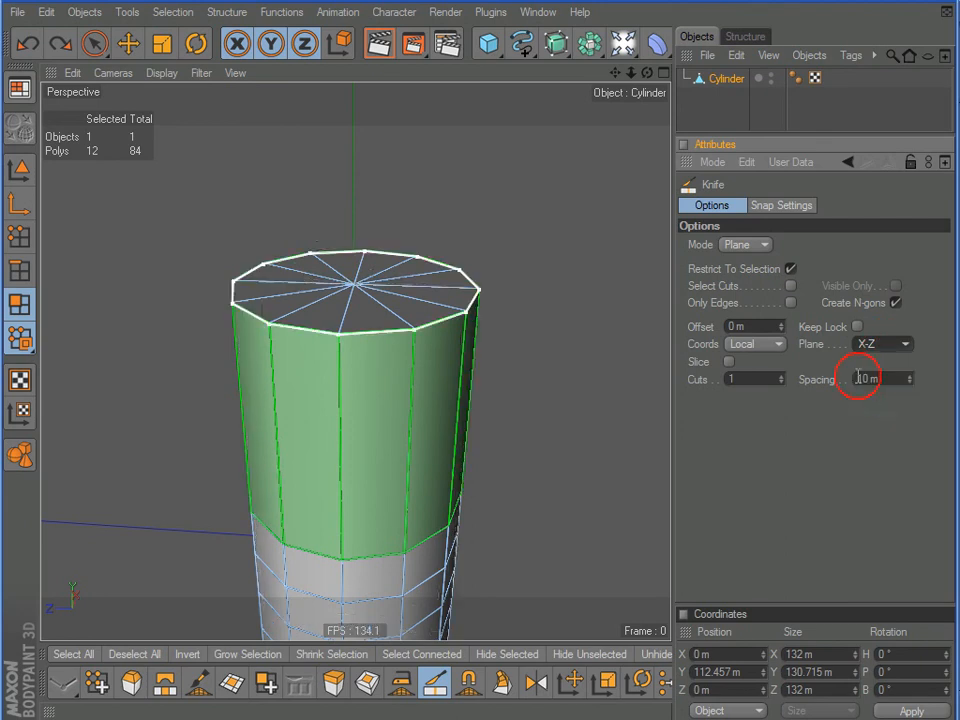
left_click(479, 376)
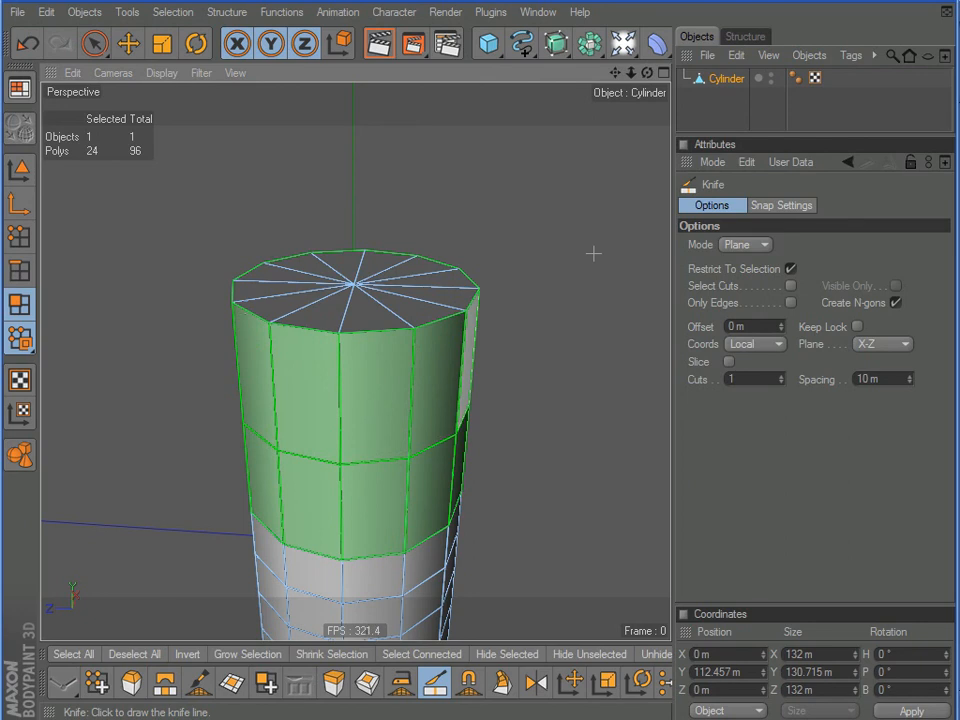
key("ctrl+z")
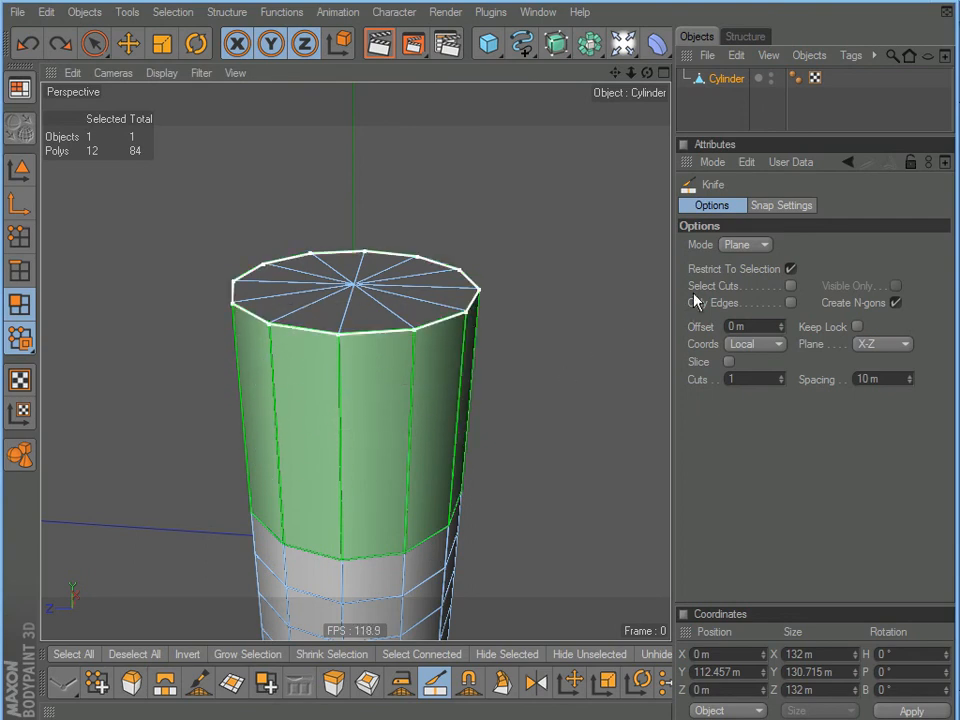
Set the Knife mode back to Loop with Restrict To Selection on.
left_click(757, 248)
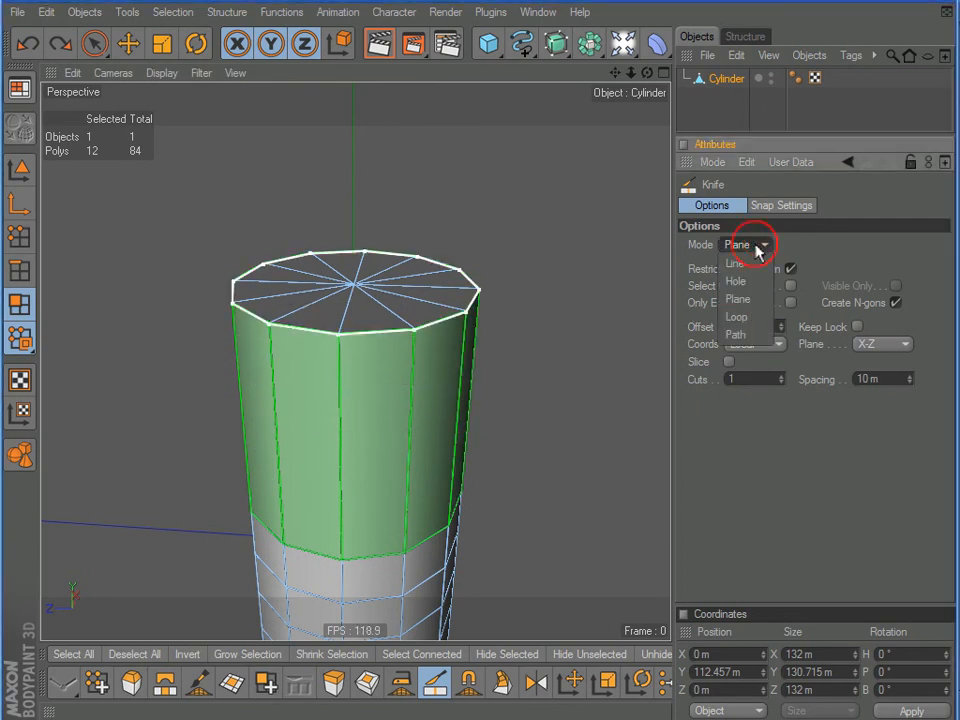
left_click(748, 317)
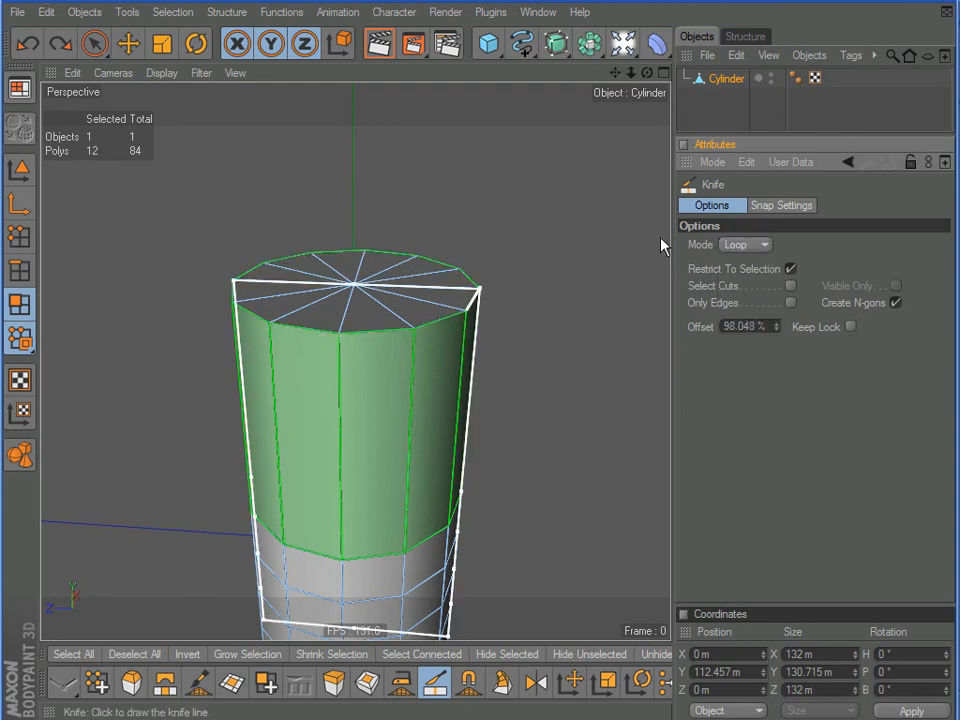
left_click(790, 268)
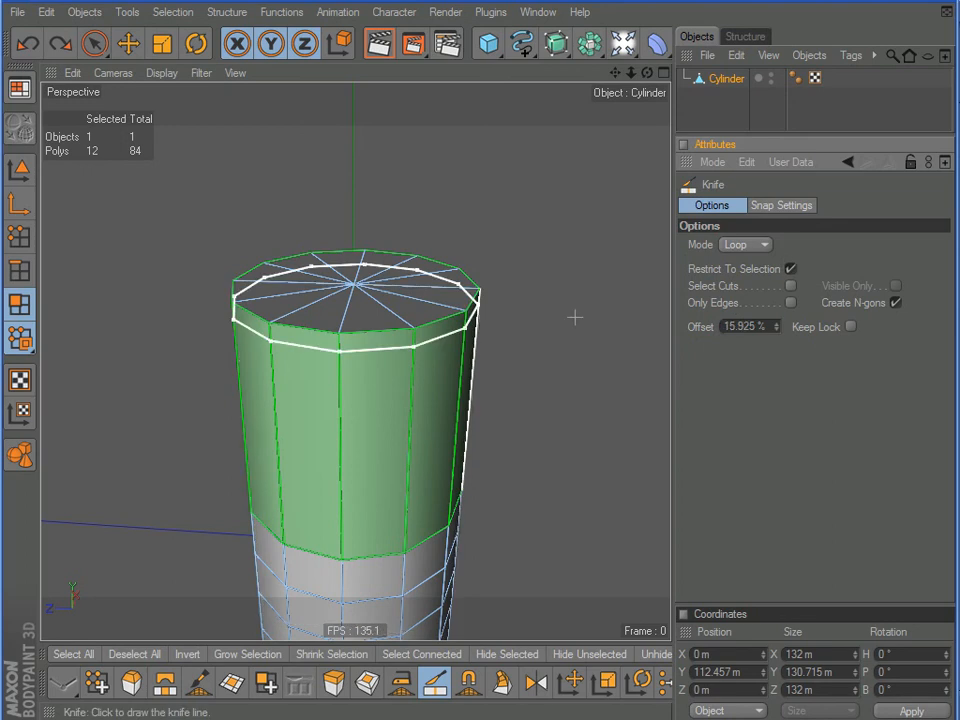
Enable snapping for the Knife and turn on Edge and Midpoint snapping.
left_click(779, 206)
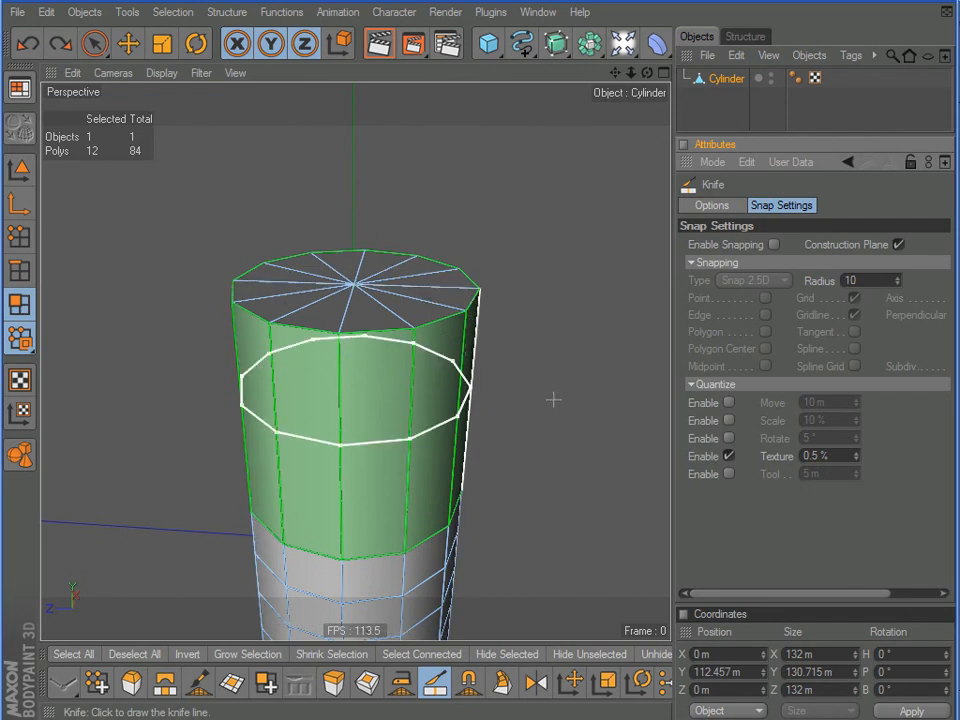
left_click_drag(560, 385, 536, 390, "alt")
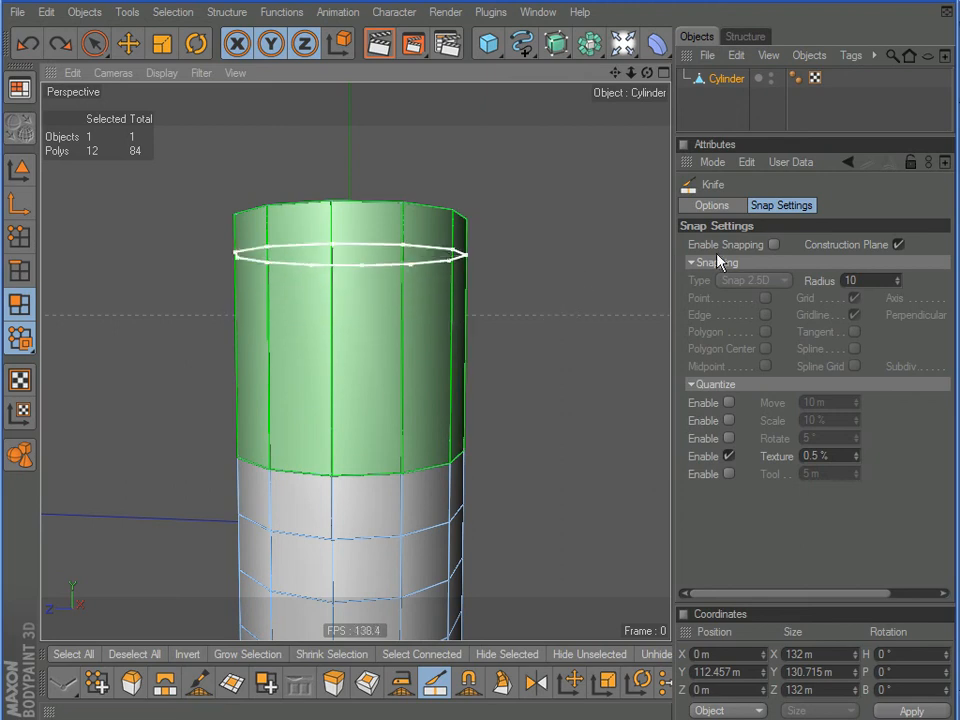
left_click(773, 244)
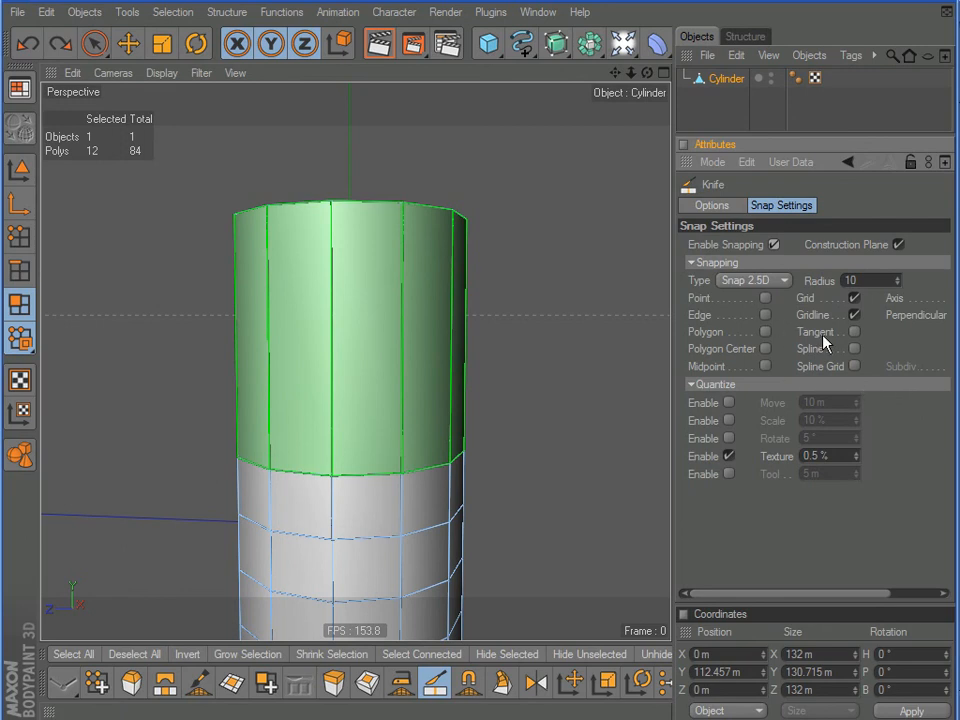
left_click(710, 334)
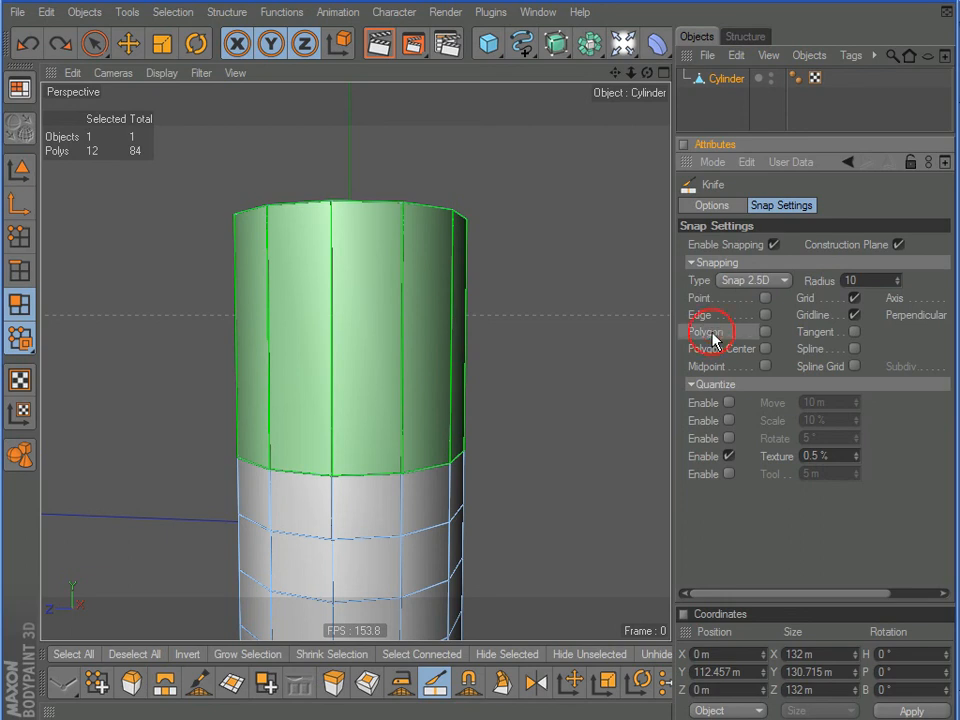
left_click(766, 332)
left_click(765, 315)
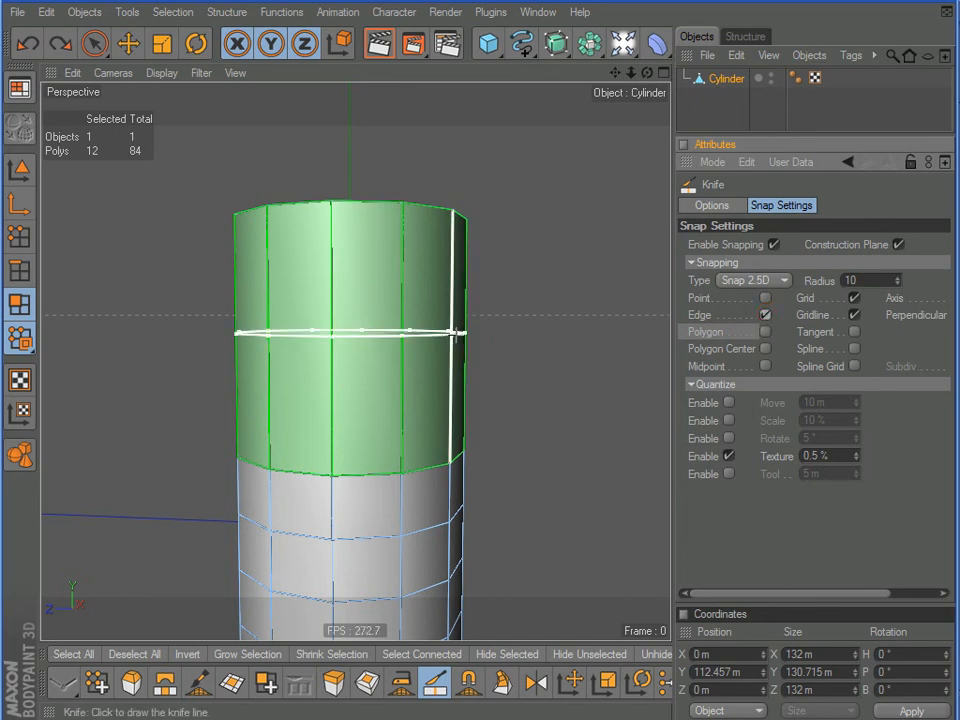
left_click(767, 369)
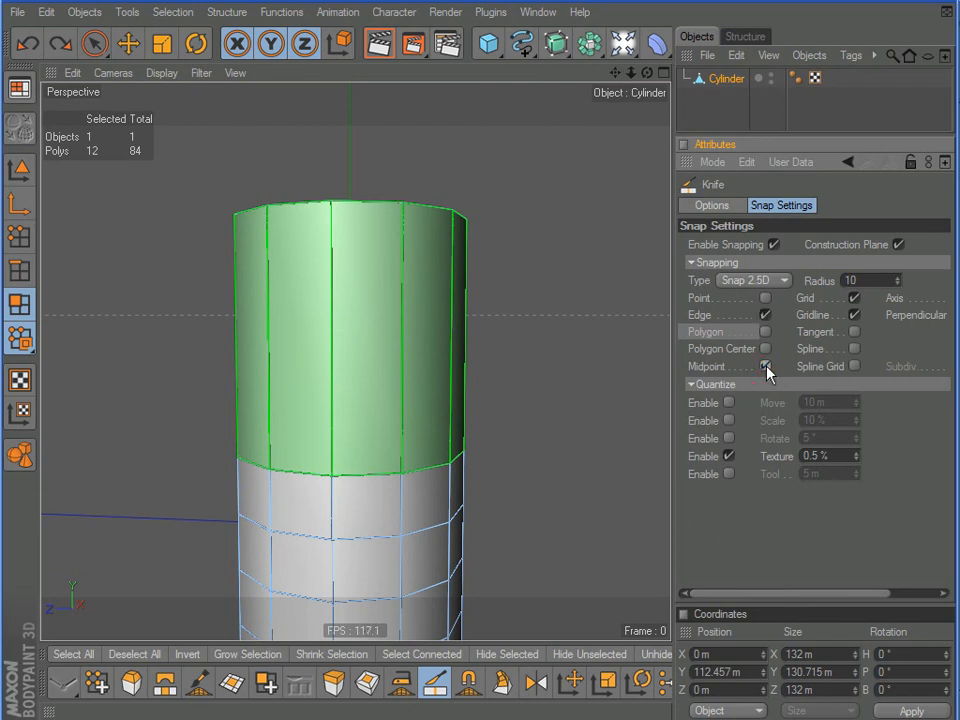
Cut edge loops around the selected ring at its midpoint and at the midpoints of its upper and lower halves.
left_click(449, 340)
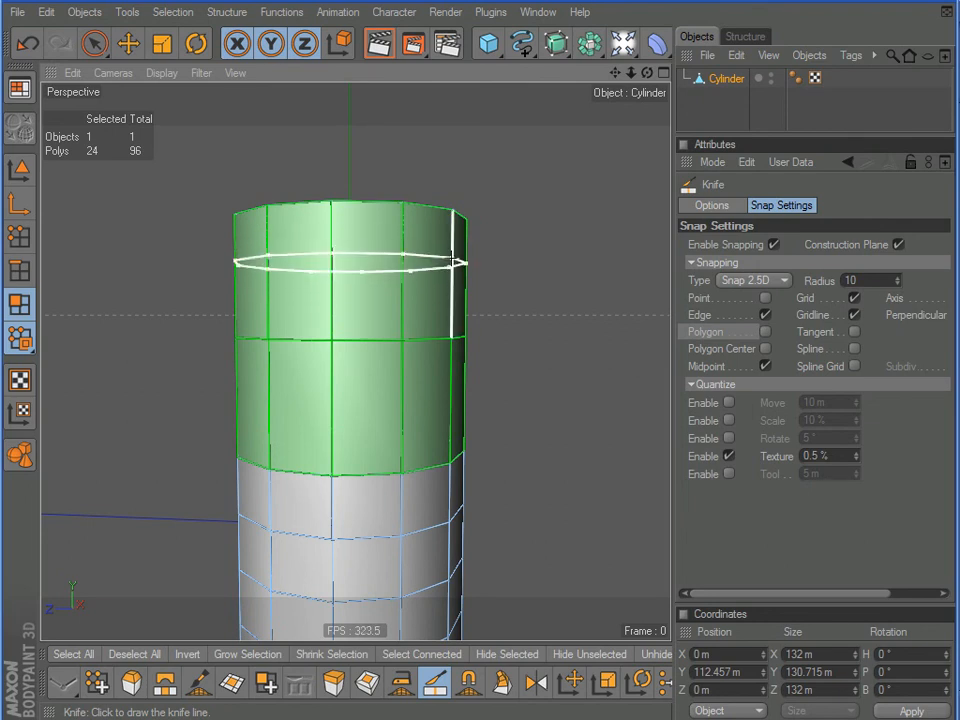
left_click(452, 270)
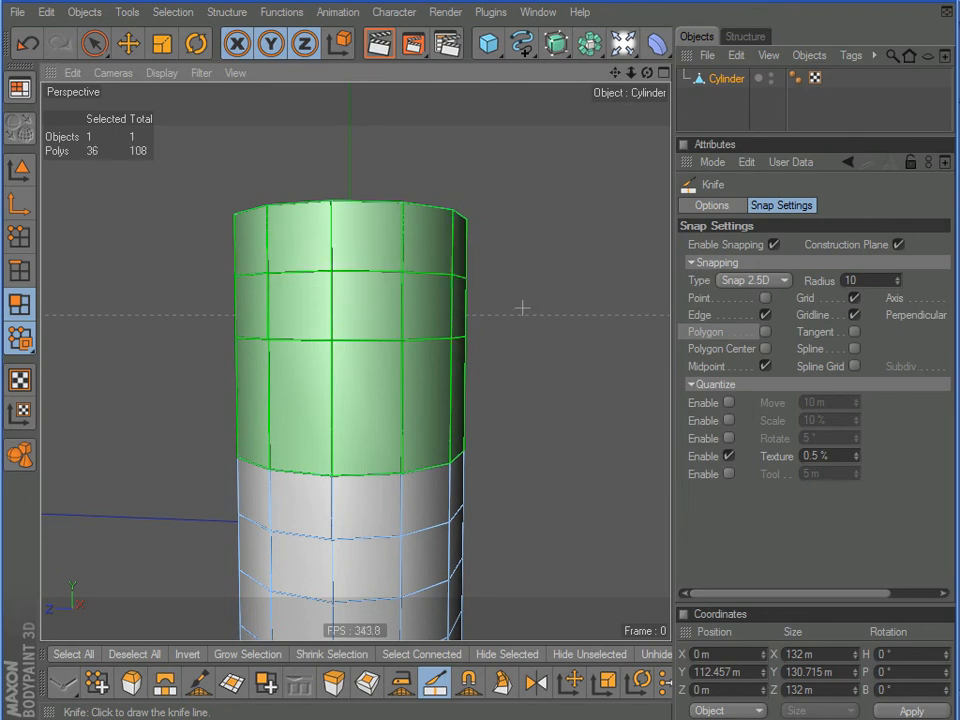
left_click(455, 398)
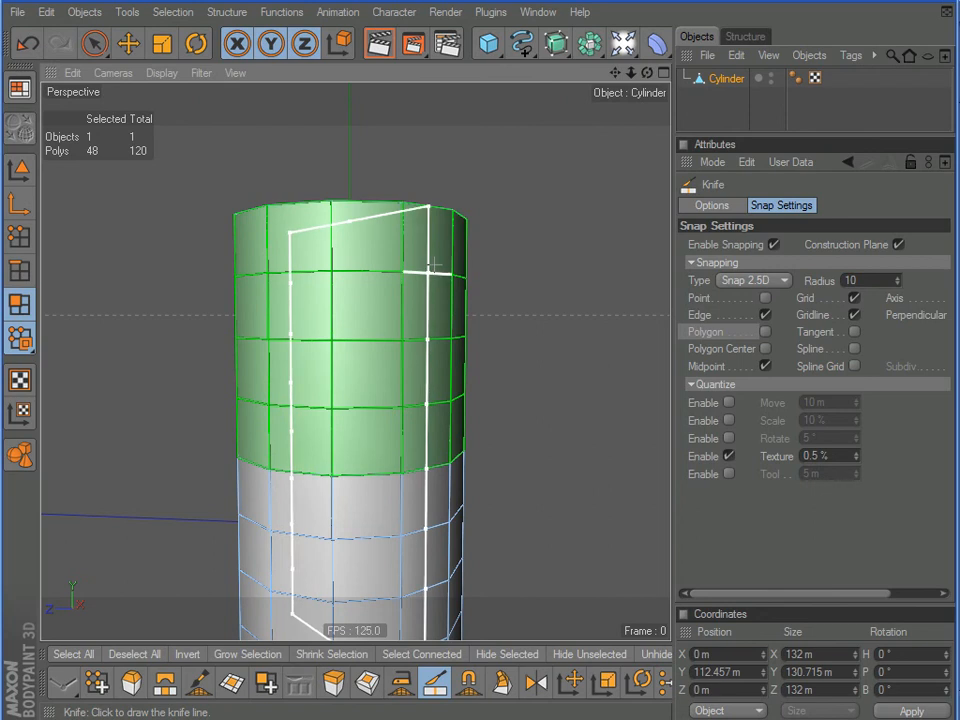
Cut a vertical loop through the middle of a column, inspect it with Live Selection active, and deselect all polygons.
left_click(431, 204)
left_click_drag(567, 201, 479, 182, "alt")
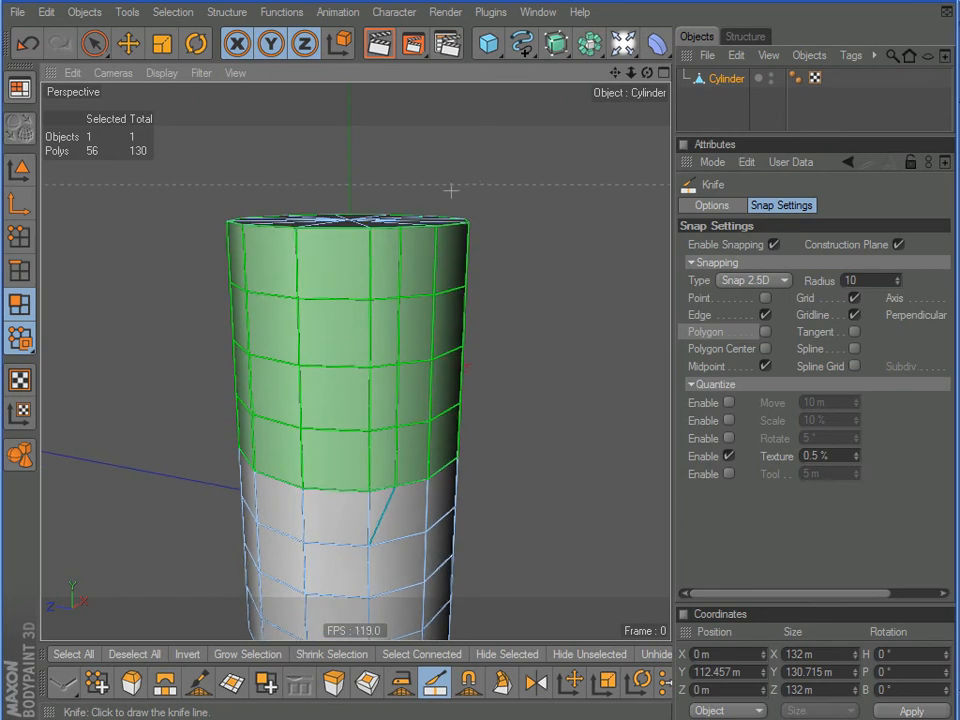
left_click(93, 45)
left_click_drag(463, 351, 425, 299, "alt")
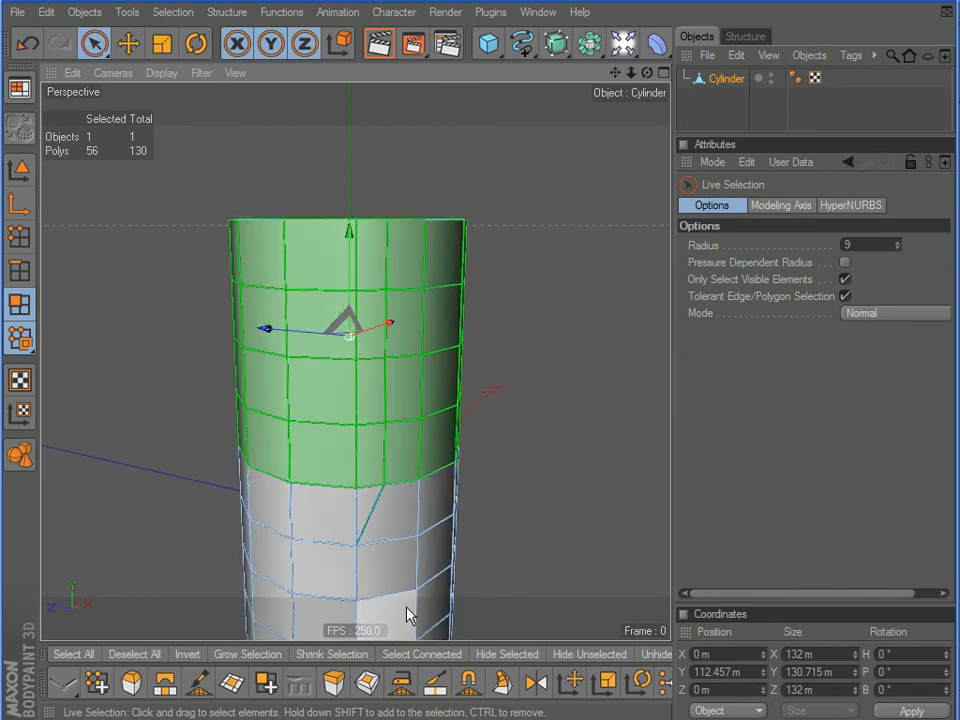
mouse_move(216, 403)
left_mouse_down("alt")
mouse_move(276, 453)
mouse_move(351, 463)
mouse_move(501, 408)
mouse_move(252, 445)
mouse_move(205, 408)
left_mouse_up("alt")
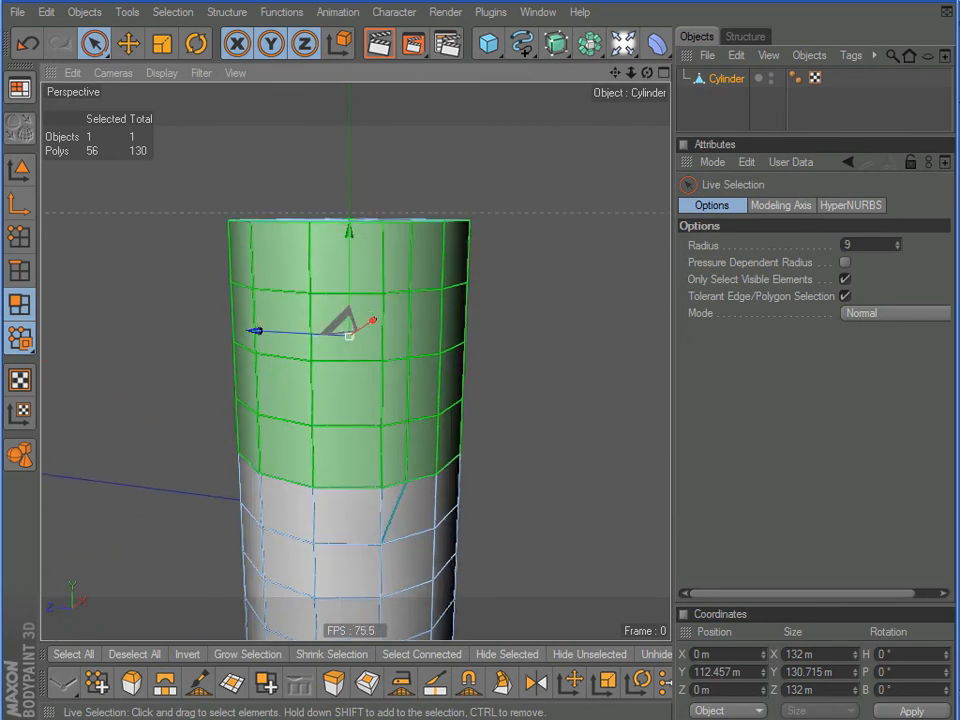
left_click(157, 266)
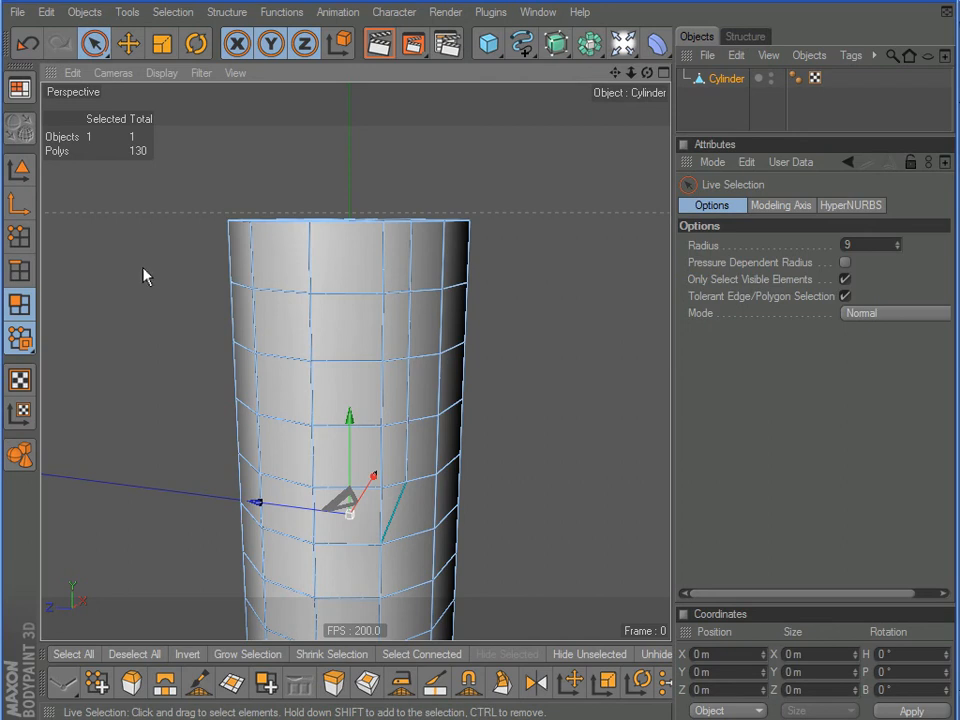
Undo the deselection and the snapped loop cuts on the cylinder's upper ring.
key("ctrl+z")
key("ctrl+z")
key("ctrl+z")
key("ctrl+z")
key("ctrl+z")
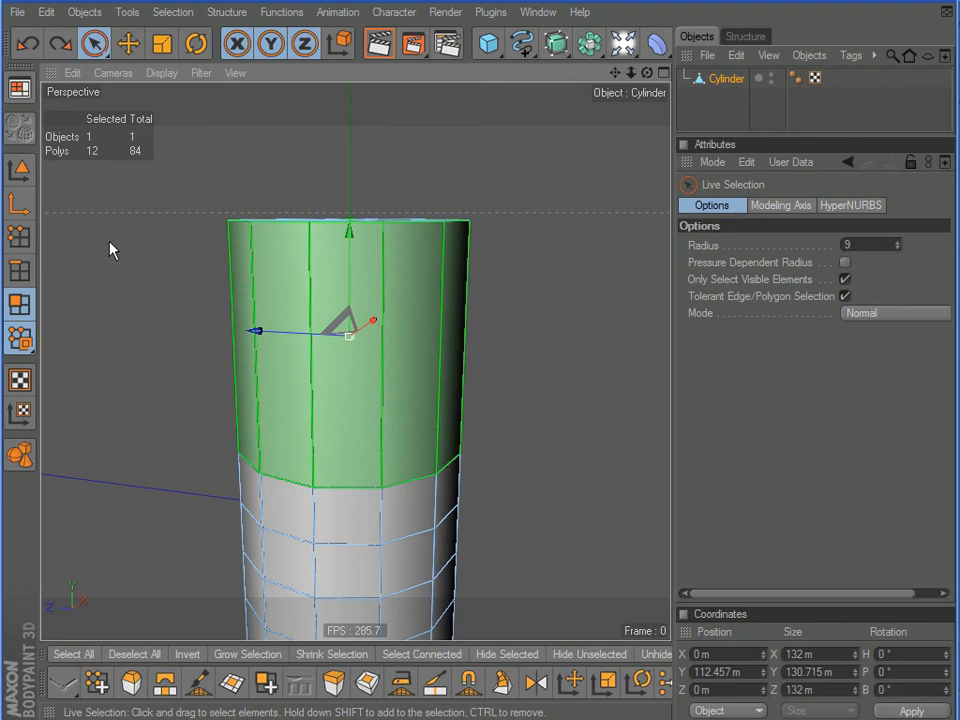
Select a vertical column of four polygons down the front of the cylinder with Live Selection.
scroll(534, 222, "down", 1)
left_click_drag(556, 278, 466, 312, "alt")
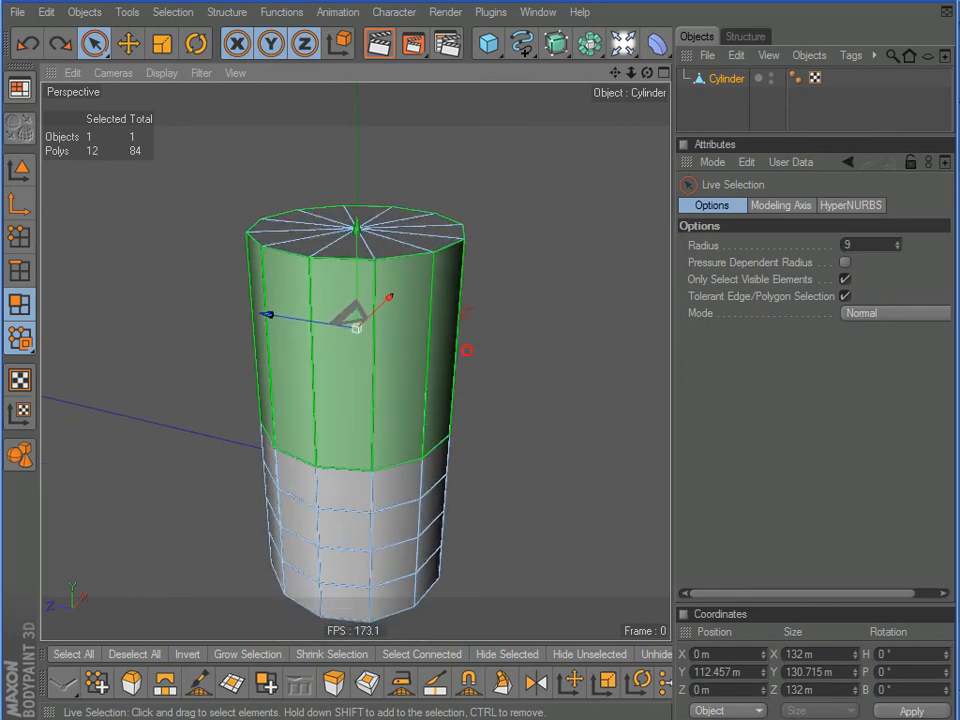
left_click_drag(113, 300, 193, 431, "alt")
left_click_drag(356, 416, 347, 574)
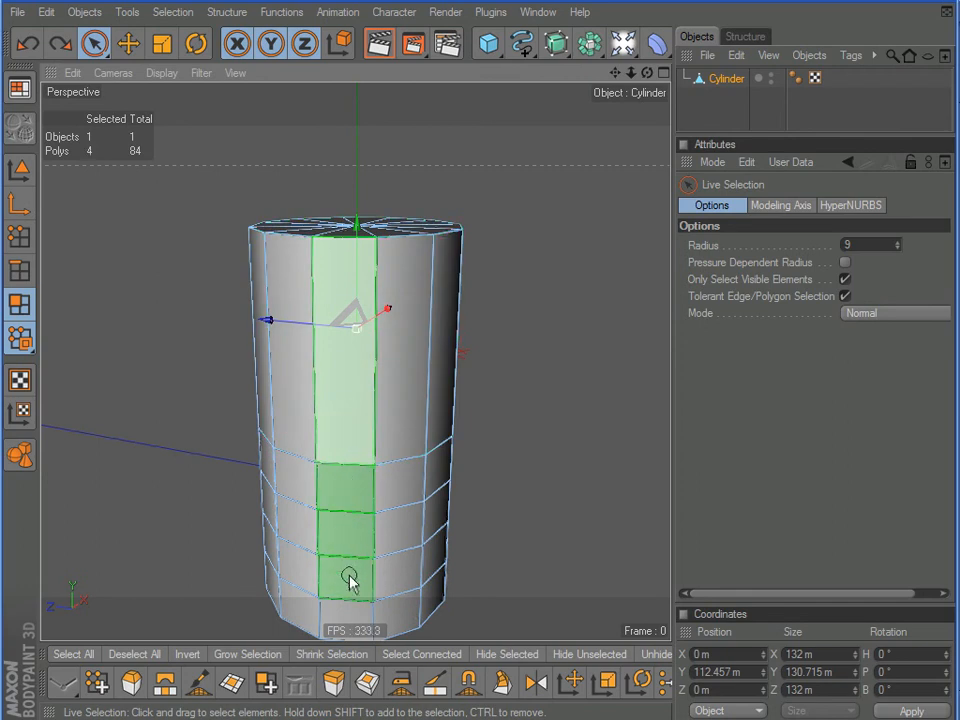
Switch to edge mode and select two tall vertical edges and two short horizontal edges on the cylinder.
left_click(19, 270)
left_click_drag(268, 360, 546, 405, "alt")
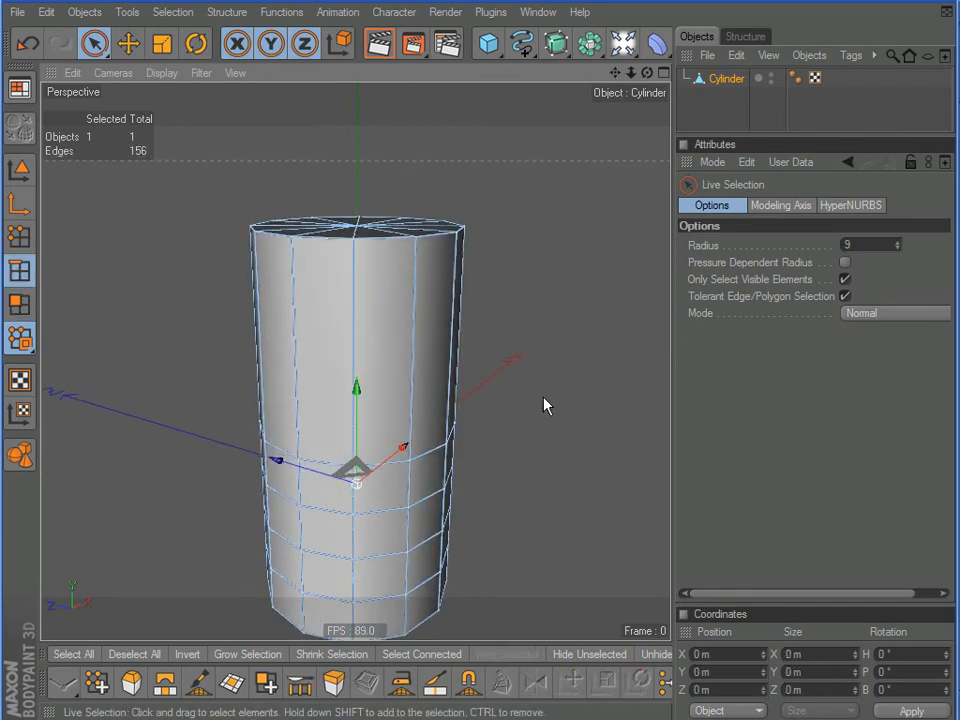
left_click(411, 343)
left_click(302, 348, "shift")
left_click(280, 497, "shift")
left_click(382, 552, "shift")
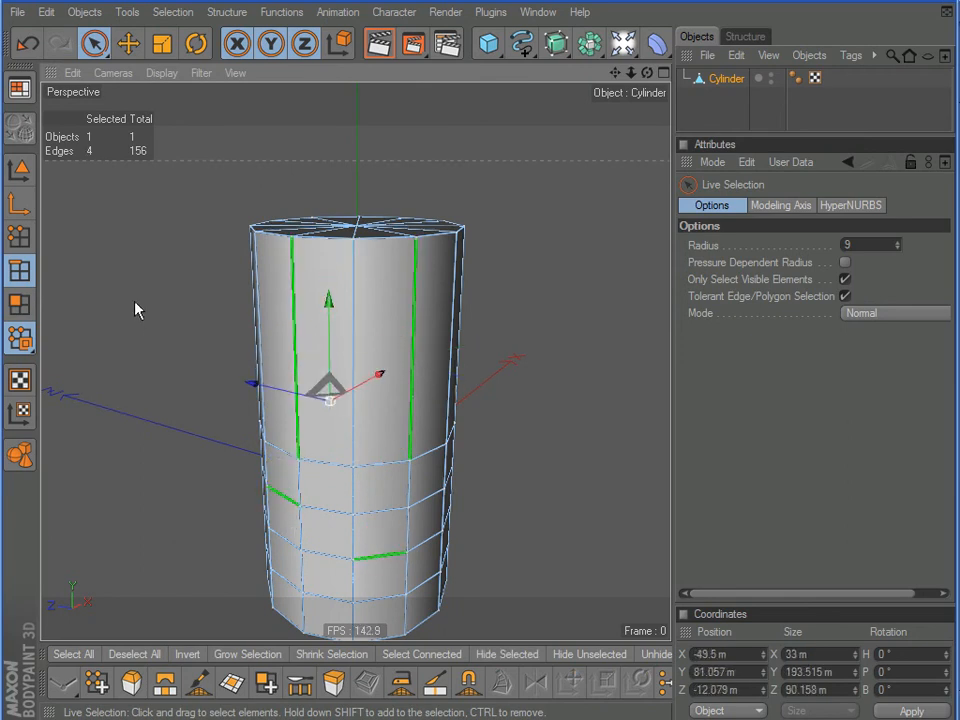
Switch to point mode and select points at the upper rim and across the lower rings, enlarging the Live Selection radius to 57.
left_click(19, 236)
mouse_move(398, 257)
left_mouse_down()
mouse_move(410, 238)
mouse_move(455, 231)
mouse_move(400, 220)
mouse_move(451, 167)
mouse_move(446, 318)
left_mouse_up()
scroll(458, 165, "up", 5)
left_click(218, 492)
mouse_move(220, 500)
left_mouse_down()
mouse_move(411, 521)
mouse_move(388, 527)
mouse_move(410, 513)
left_mouse_up()
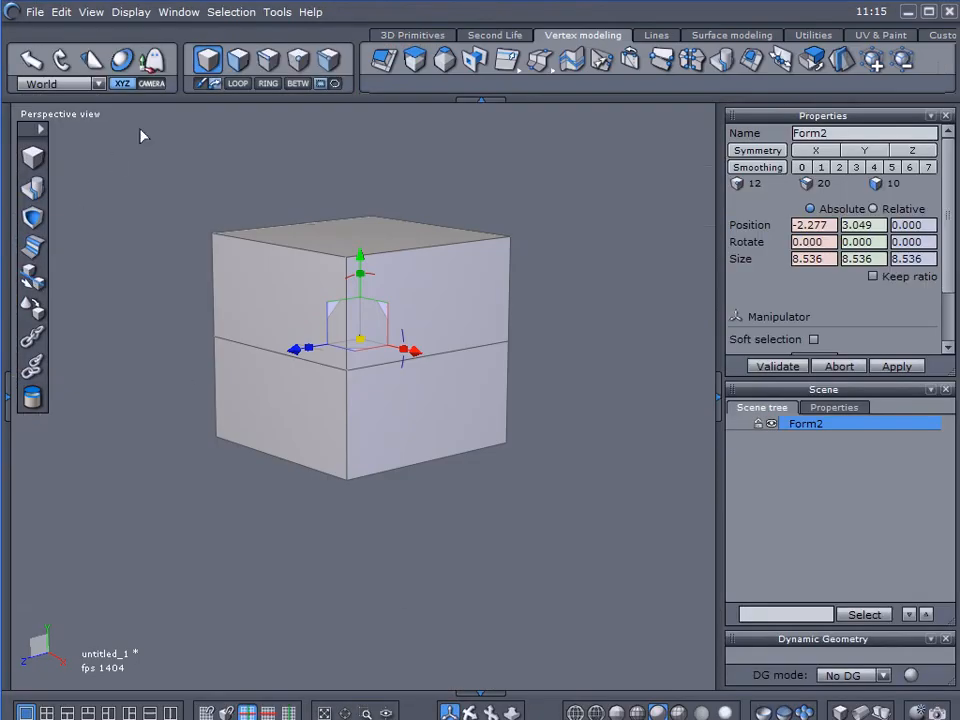
In Hexagon, switch to face selection and select the upper and lower faces on one side of the cube.
left_click(237, 59)
left_click(270, 330)
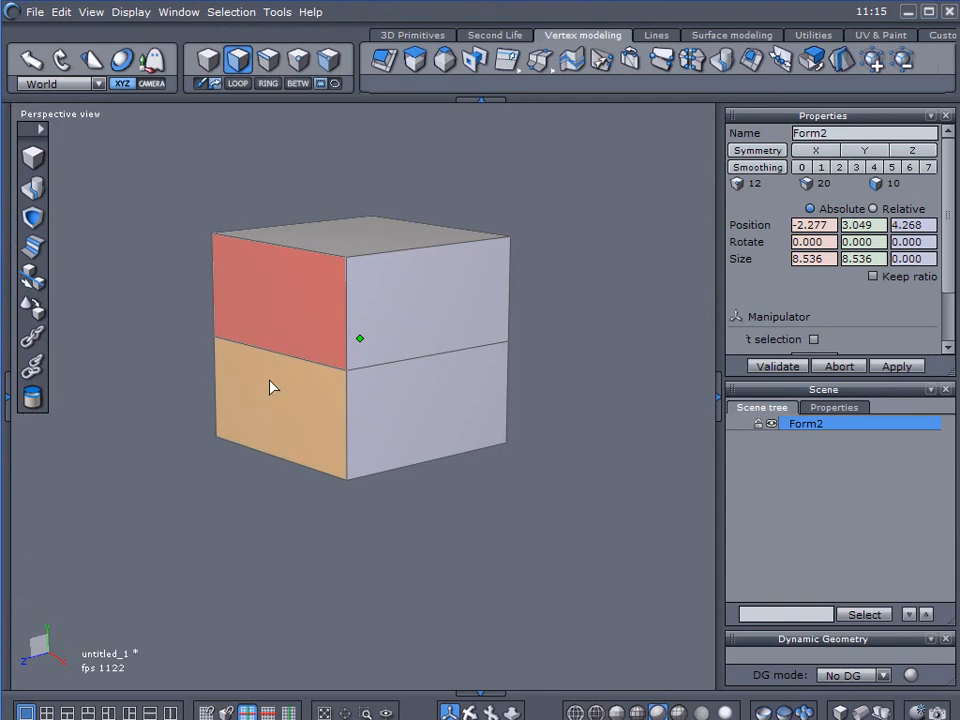
left_click(272, 399, "shift")
Switch to edge selection, select the top and middle edges on the cube's other side, and return to face selection.
left_click(268, 59)
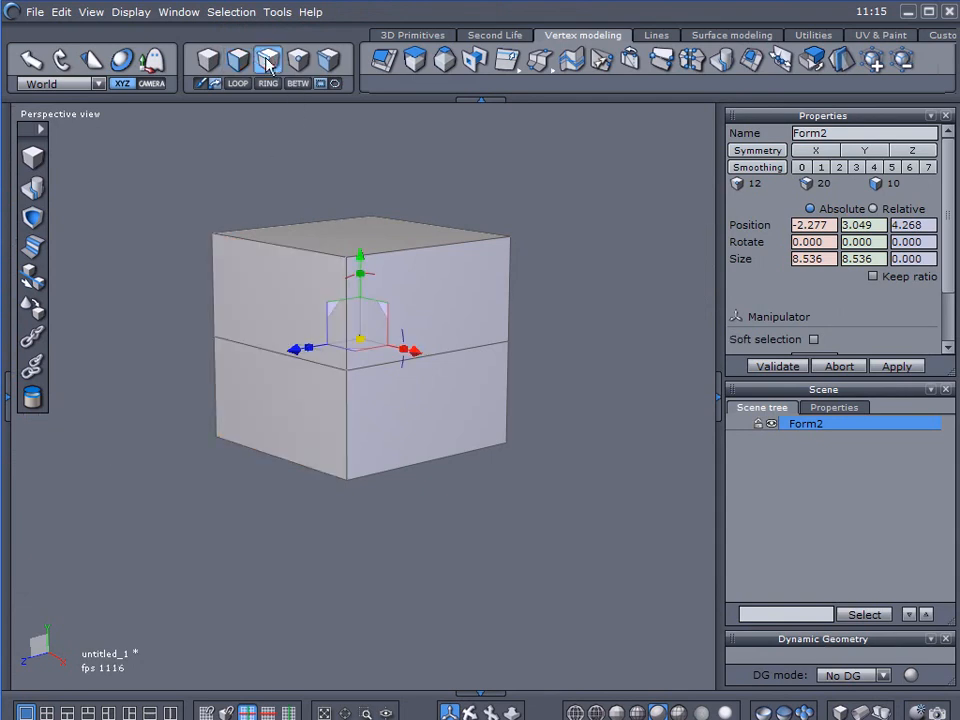
left_click(414, 252)
left_click(463, 360, "shift")
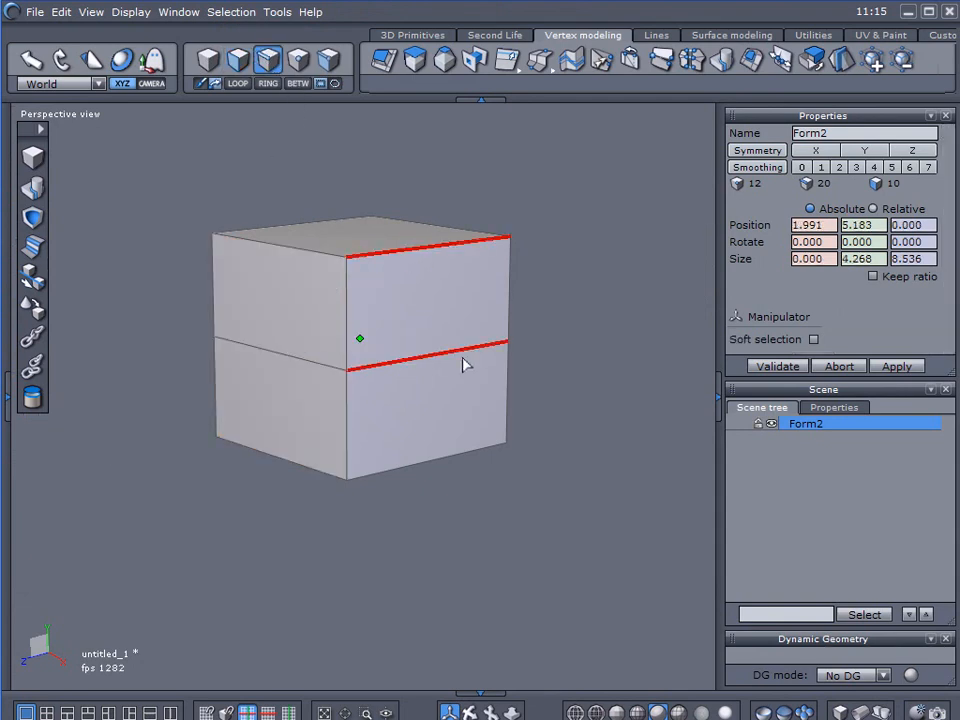
left_click(238, 60)
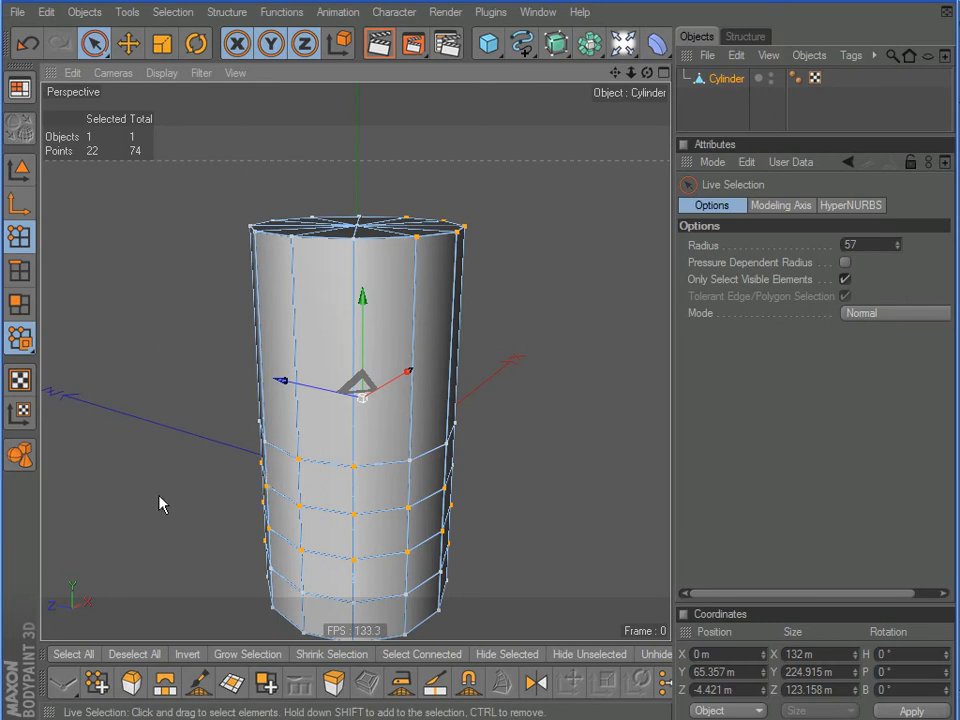
In BodyPaint 3D, switch between edge, polygon and point modes to compare the selection stored in each.
left_click(21, 271)
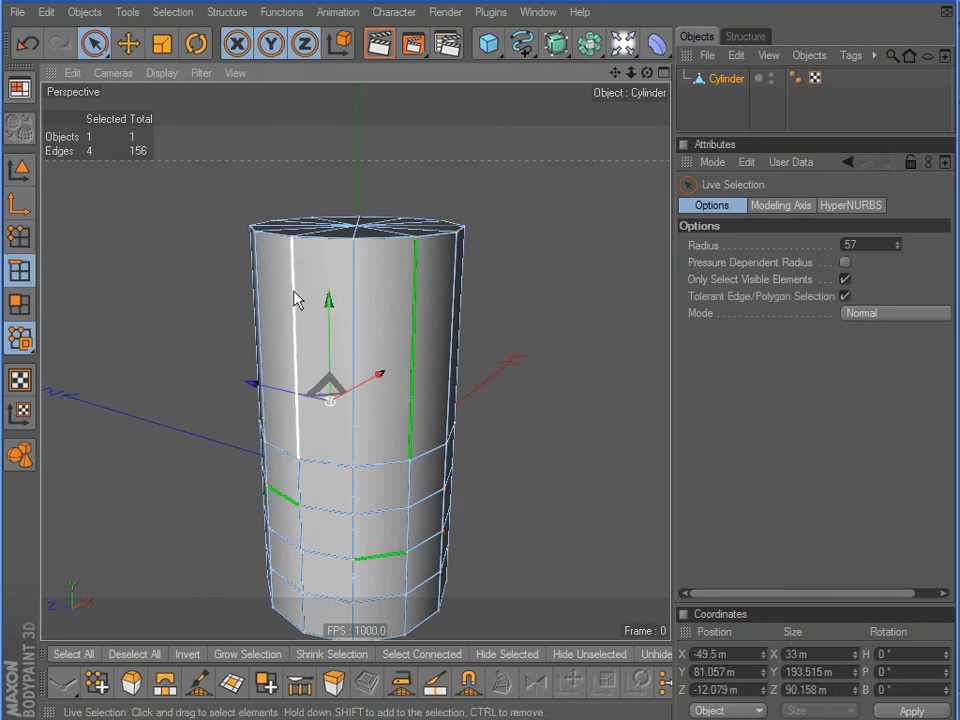
left_click(21, 305)
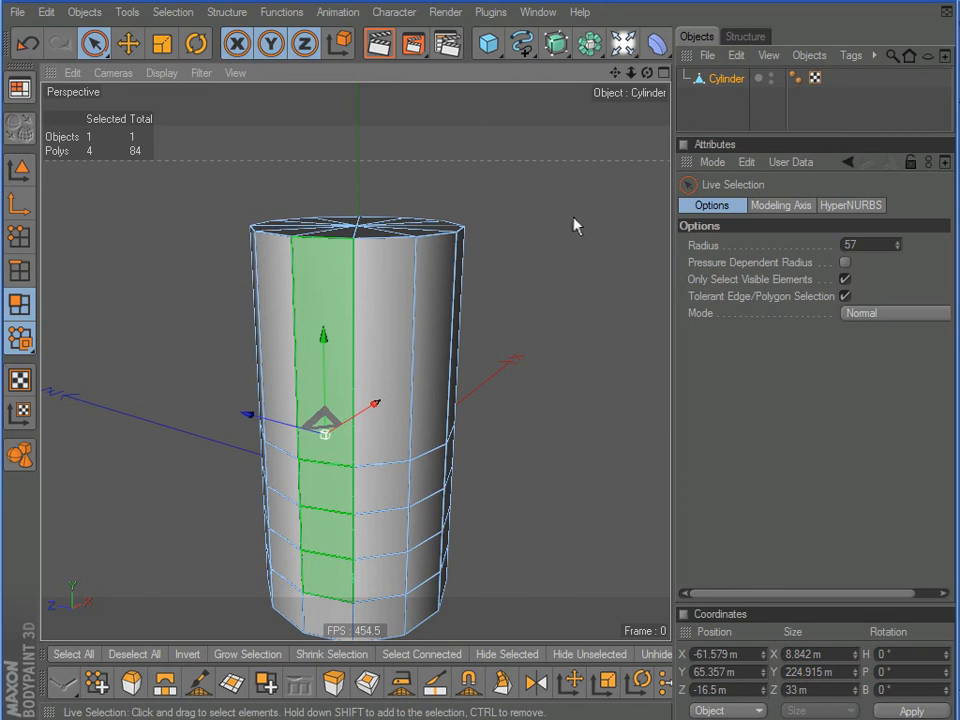
left_click(19, 270)
left_click(19, 237)
left_click(20, 275)
left_click(21, 303)
left_click(19, 270)
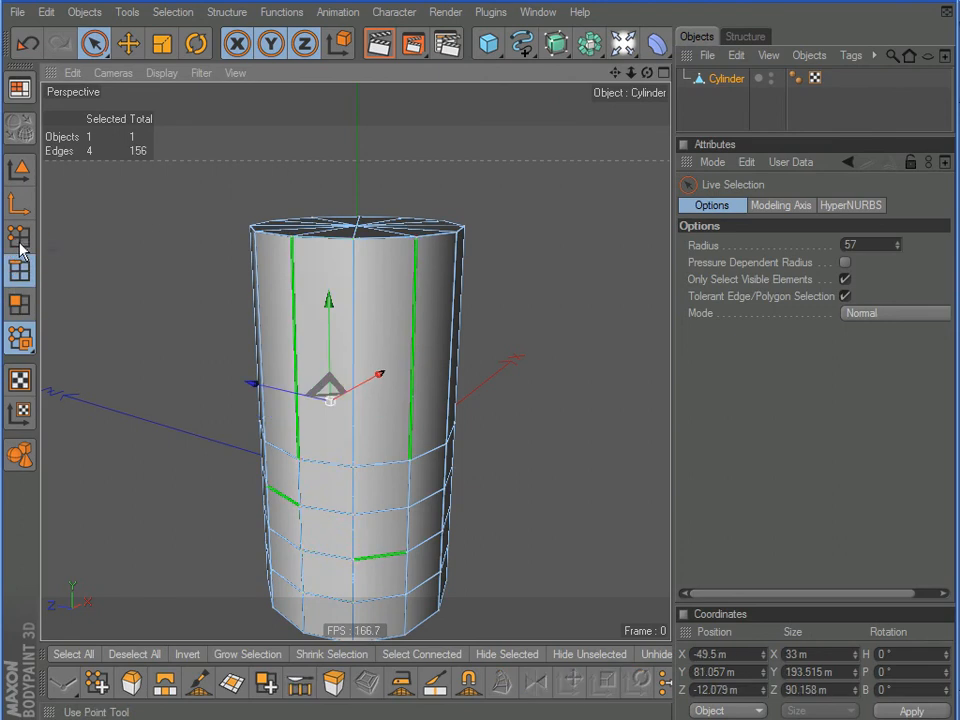
Clear the cylinder's selection in point mode and reduce the Live Selection radius to 22.
left_click(19, 237)
left_click(122, 232)
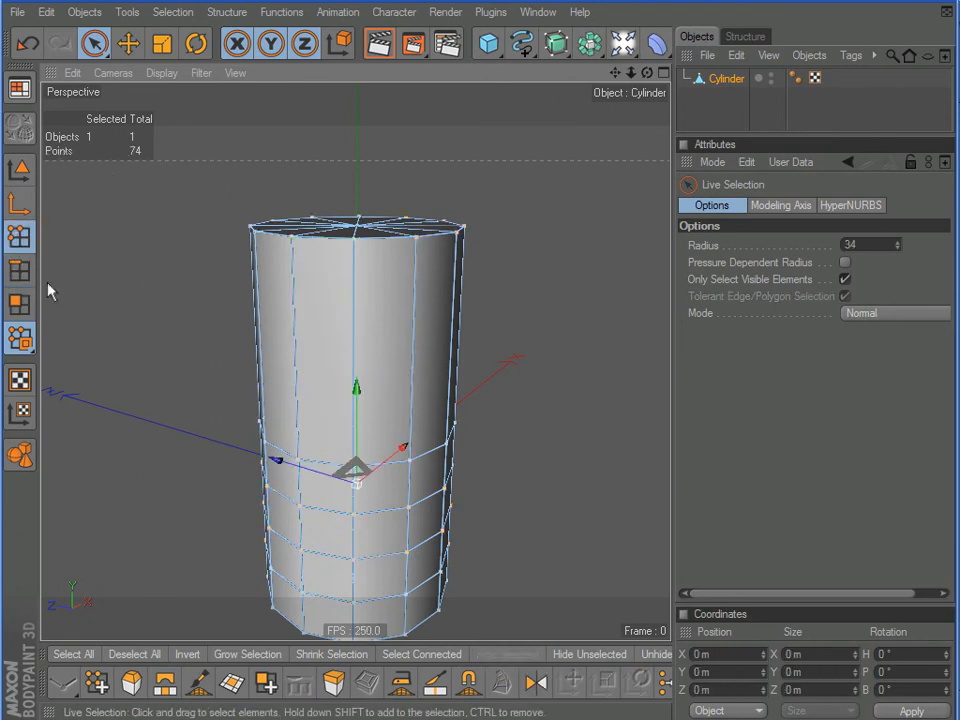
left_click(19, 270)
left_click(18, 238)
mouse_move(159, 281)
middle_mouse_down()
mouse_move(139, 276)
mouse_move(146, 288)
middle_mouse_up()
middle_click_drag(530, 394, 522, 353, "alt")
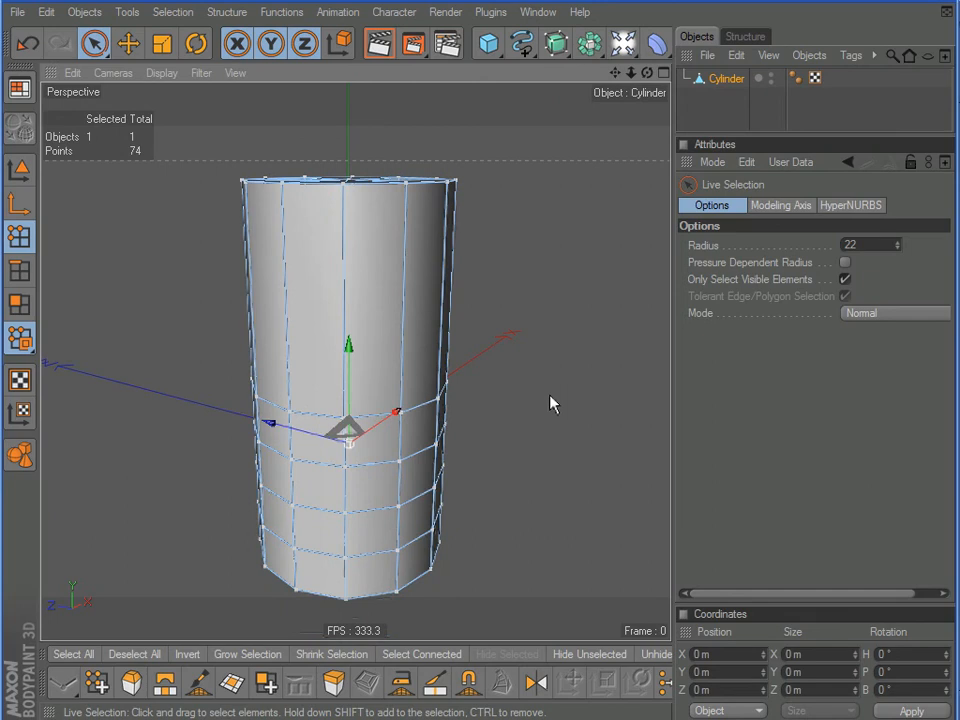